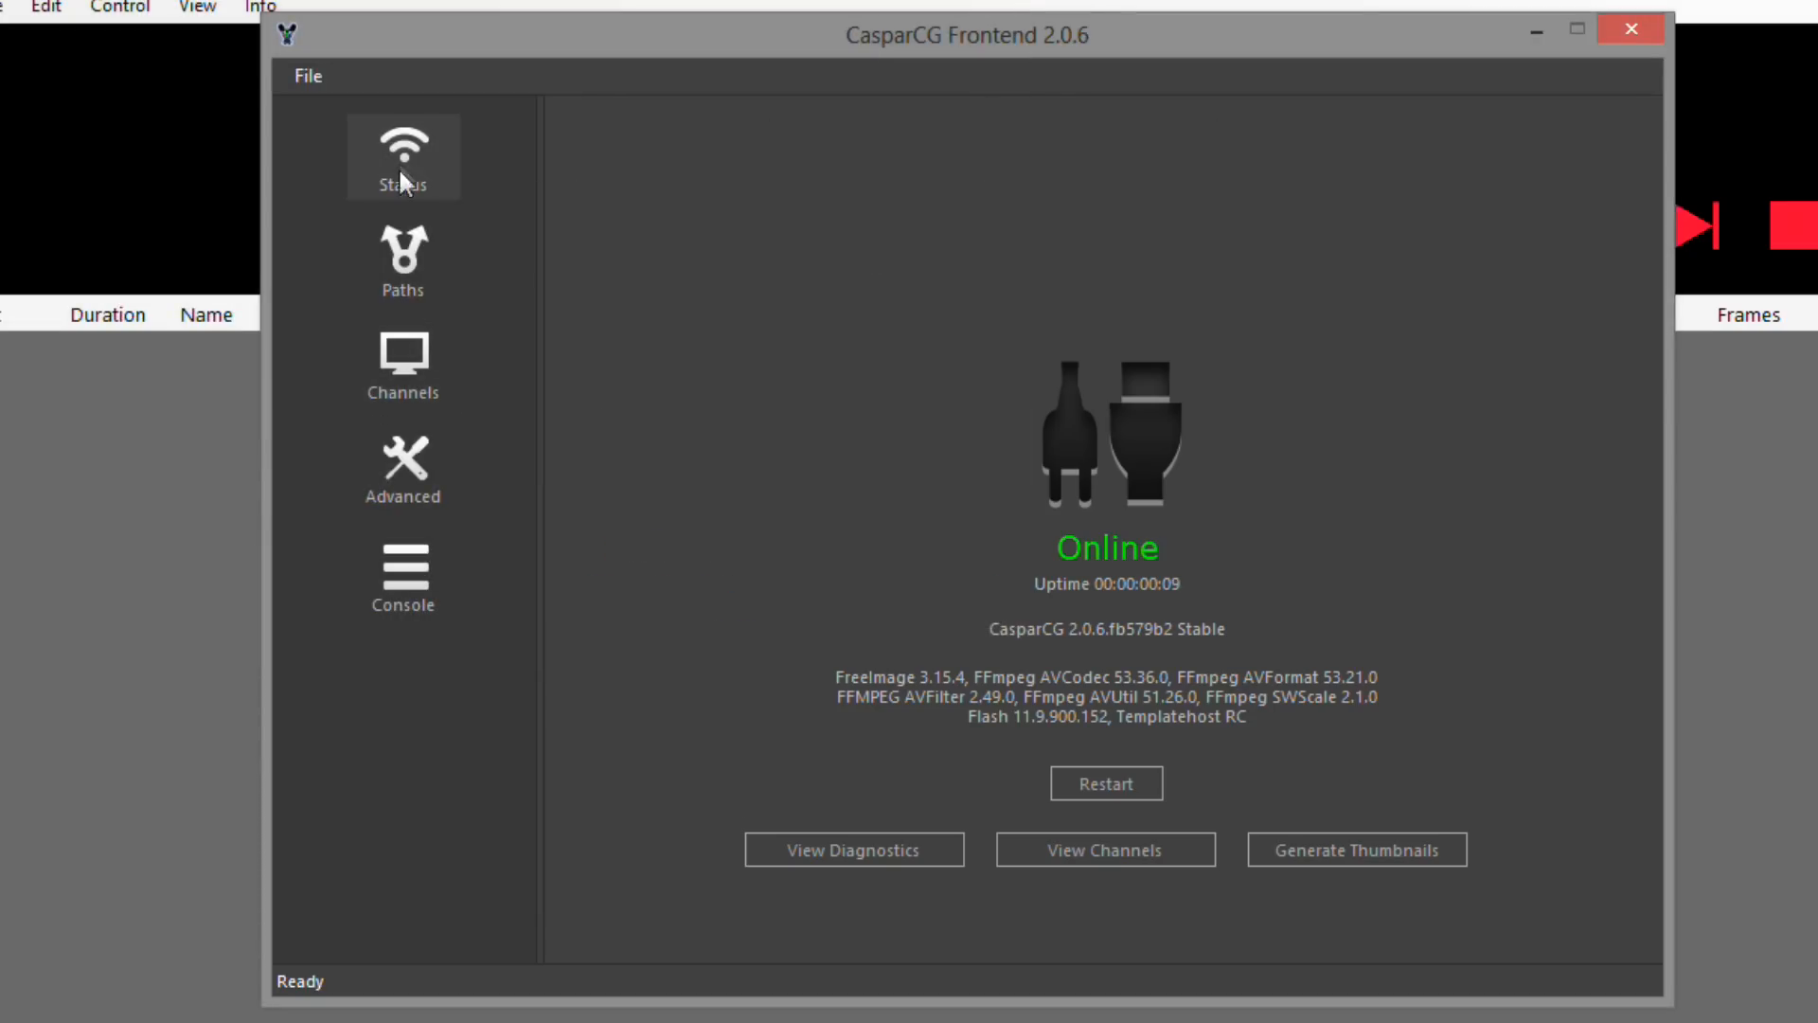
- Check the server paths and set the PAL channel's format to 720p5000
click(405, 256)
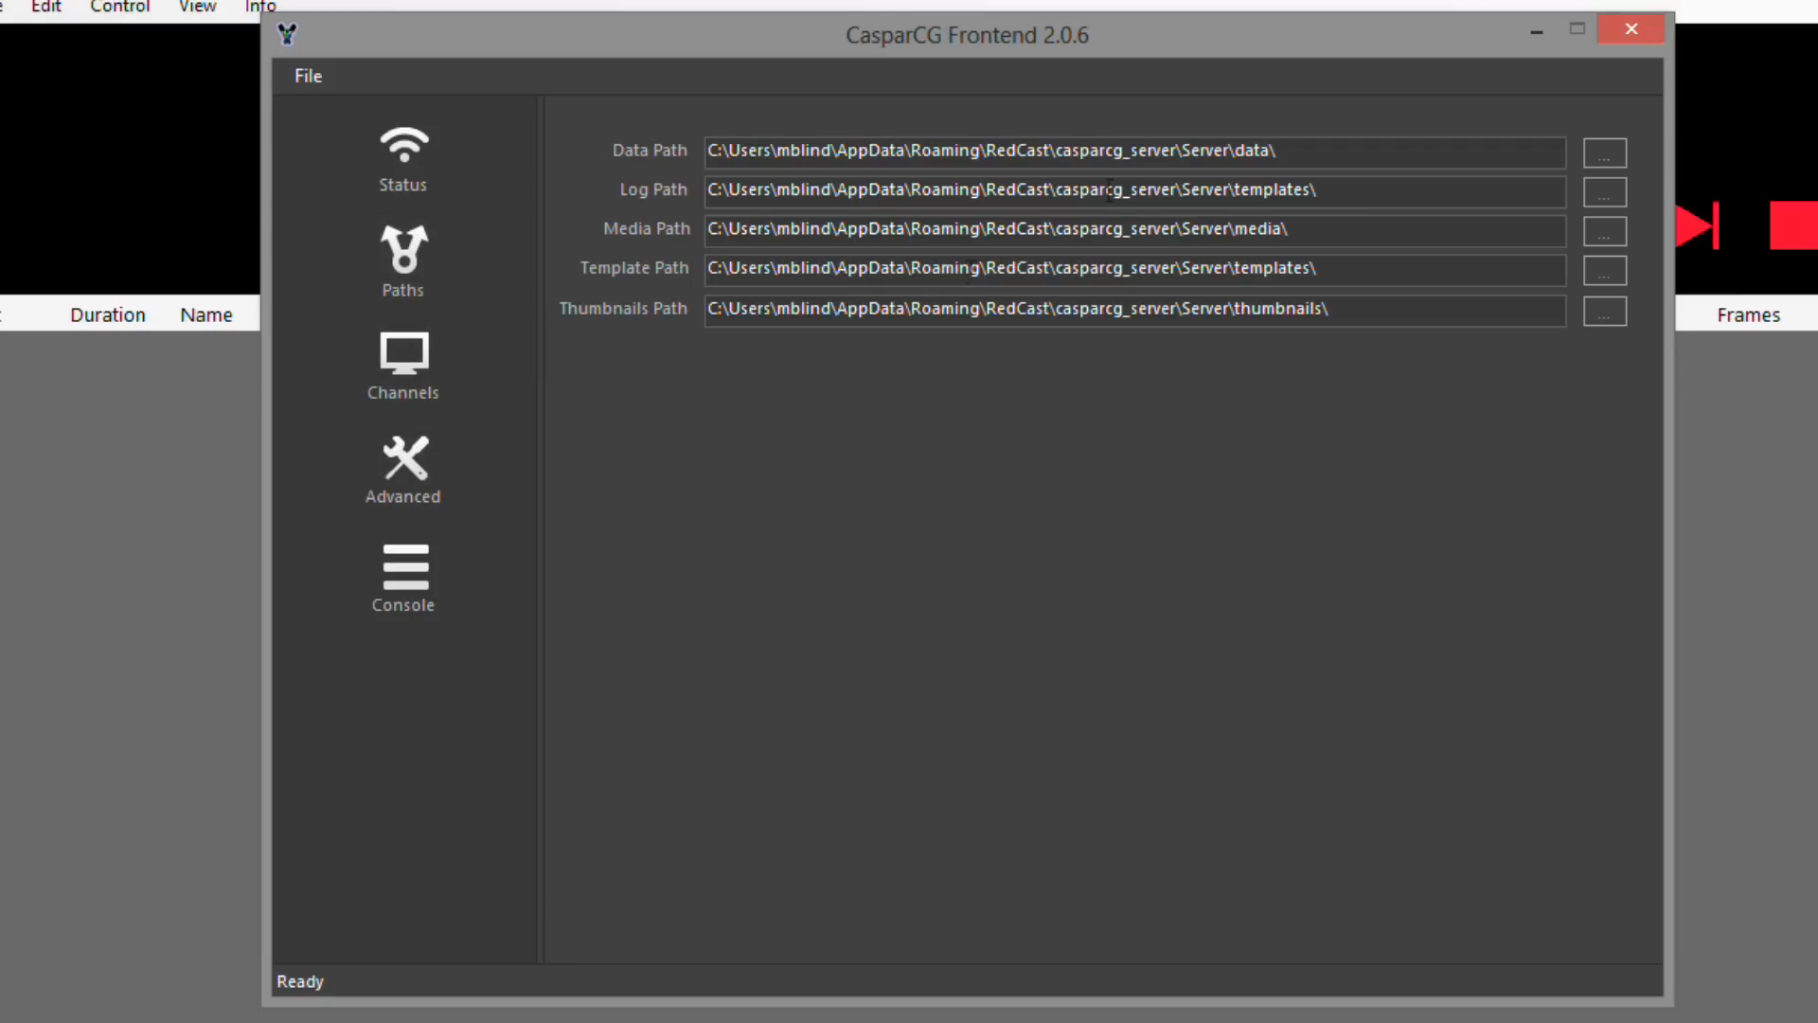
click(403, 364)
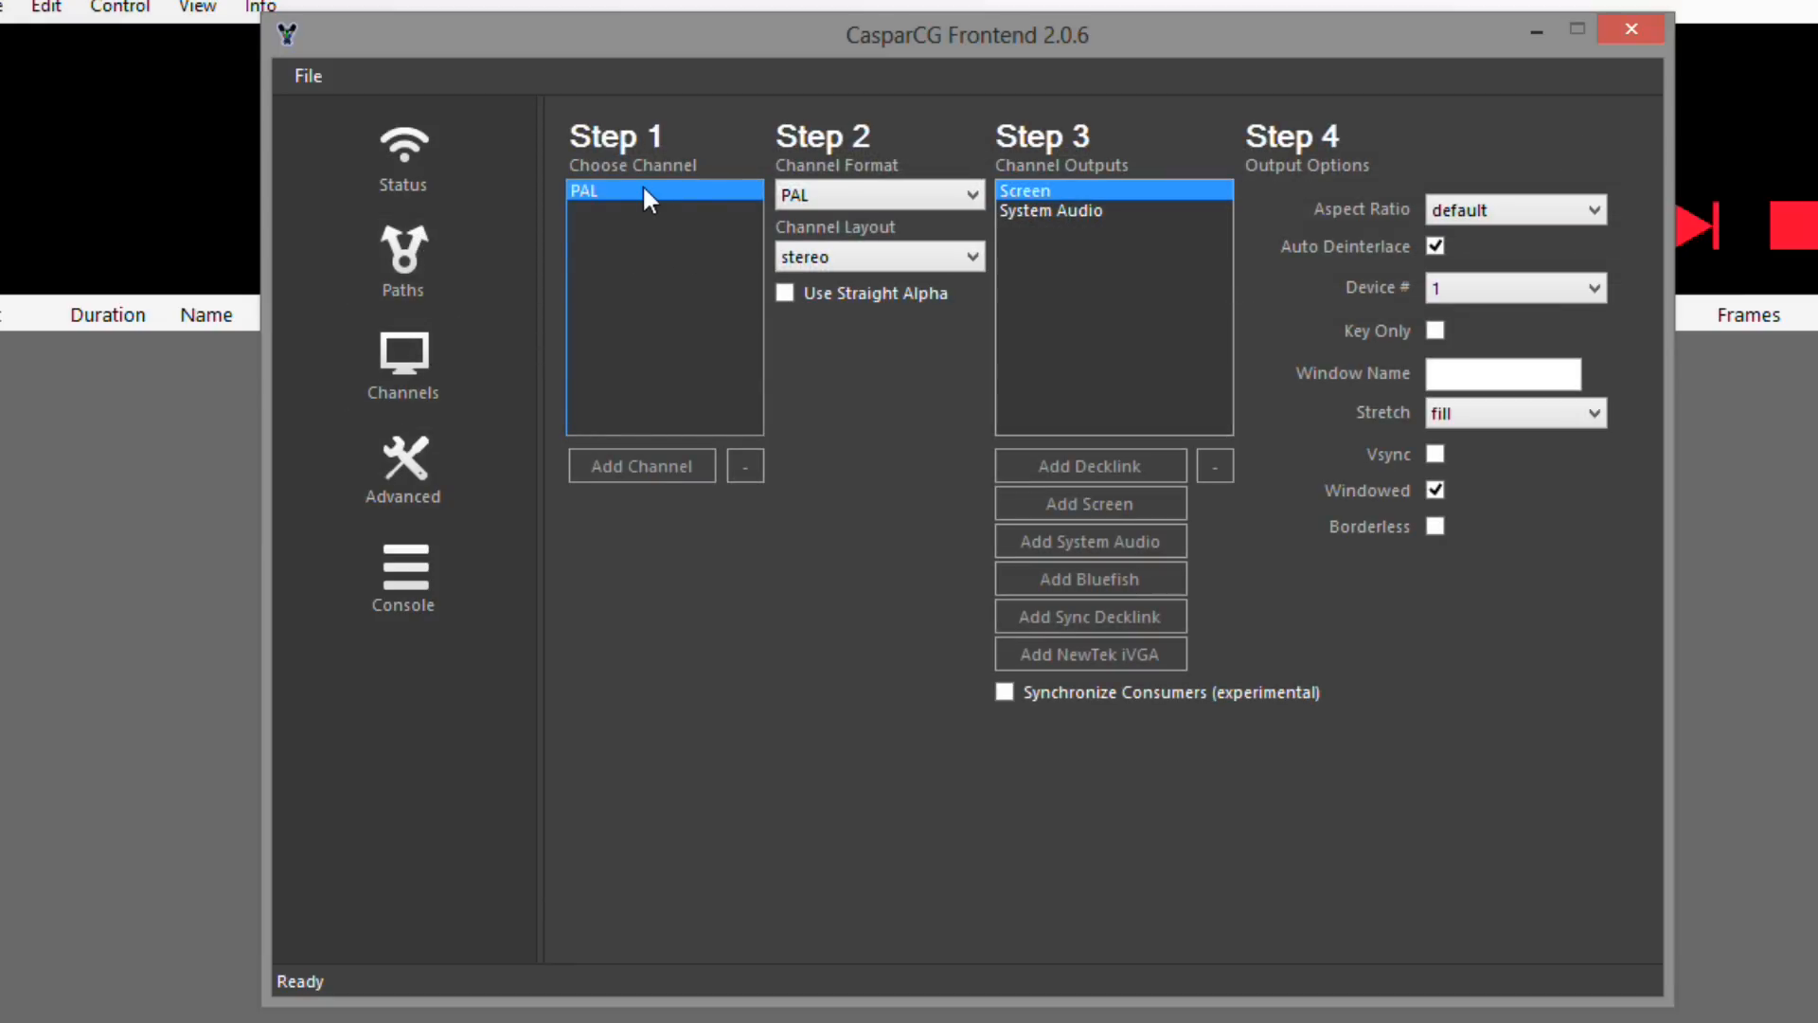
click(805, 197)
click(843, 331)
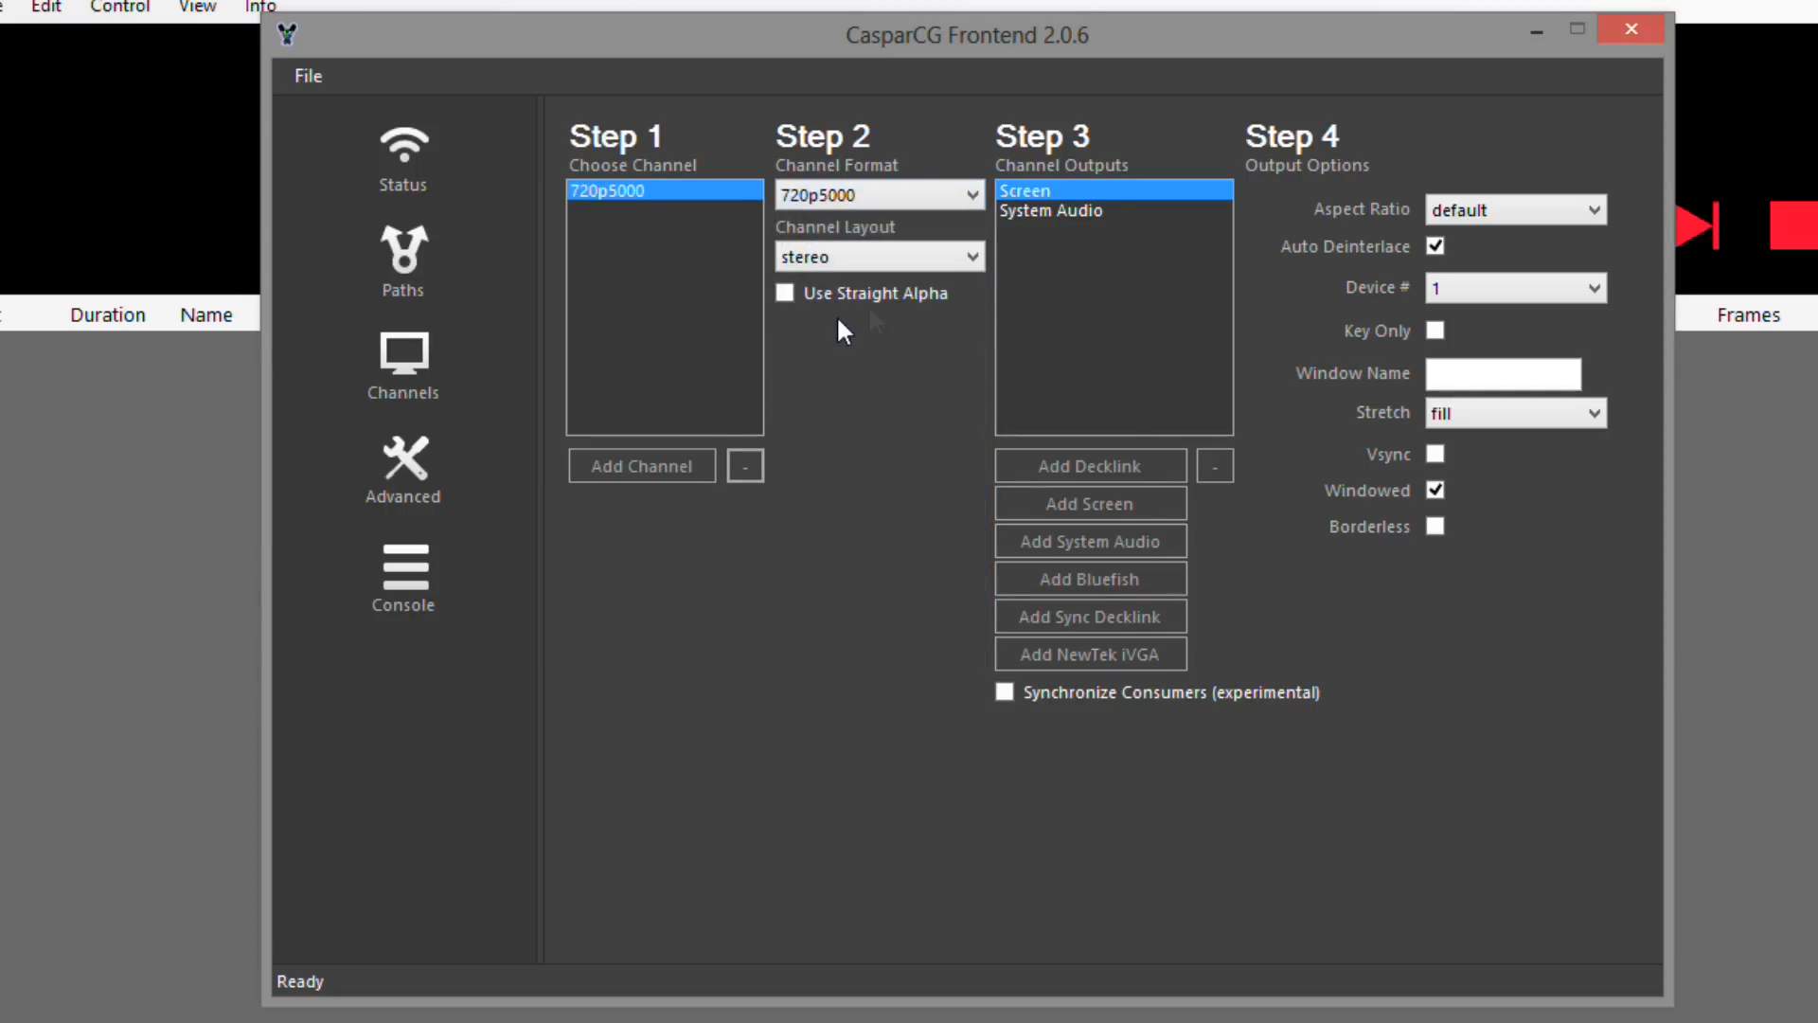
- Replace the channel's Screen and System Audio outputs with a Decklink output
click(1107, 208)
click(1215, 465)
click(1165, 468)
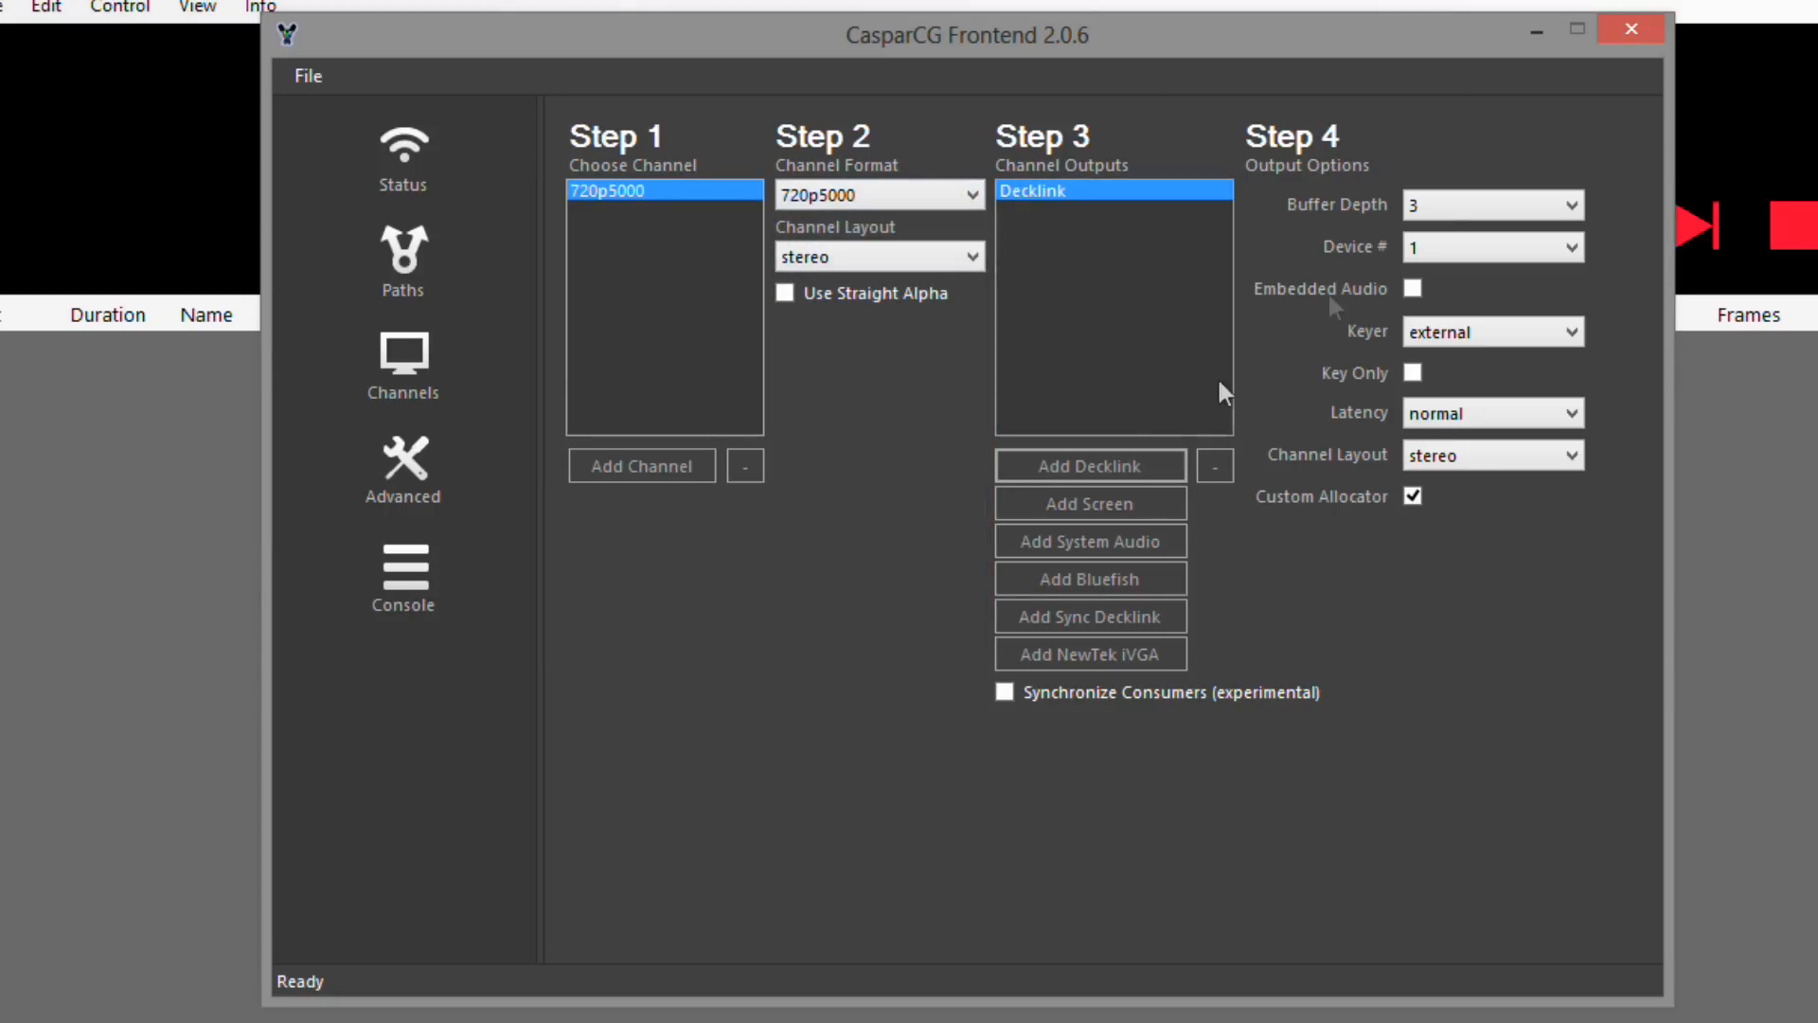
- Remove the Decklink output and add Screen and System Audio outputs to the channel
click(1215, 465)
click(1133, 507)
click(1132, 541)
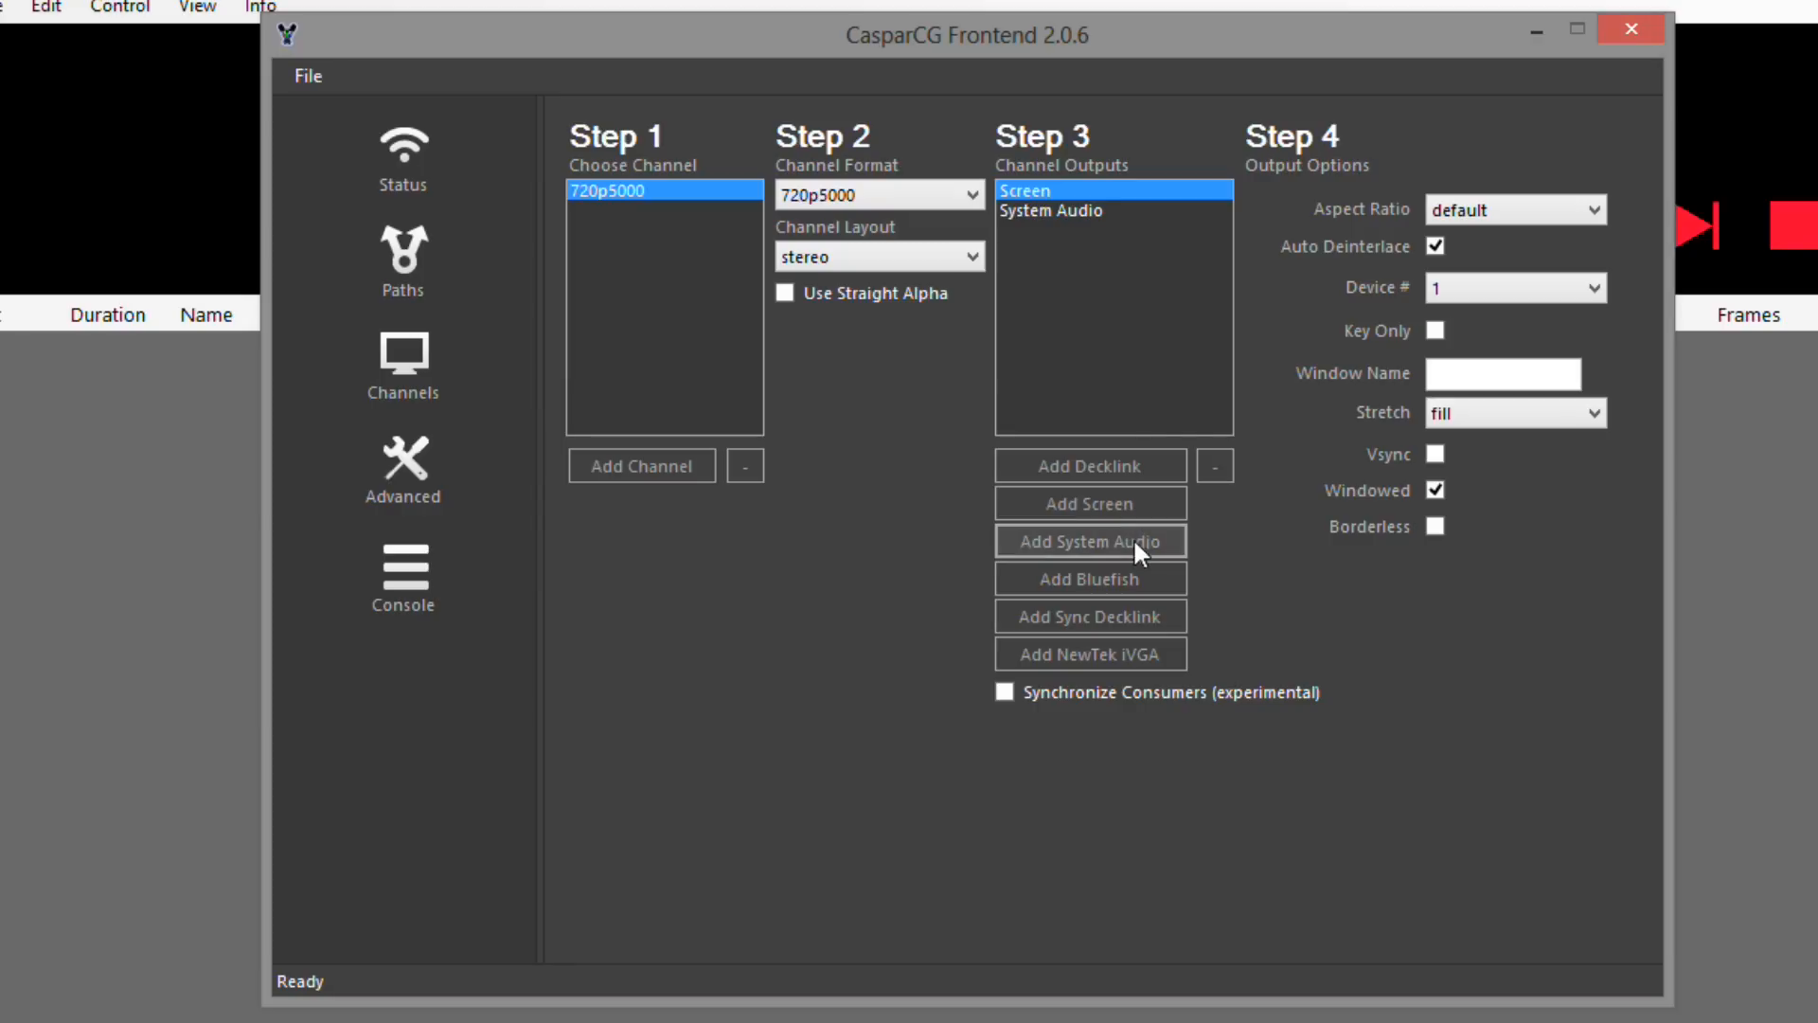
- Save the channel configuration and restart the CasparCG server, agreeing to save before it exits
click(309, 77)
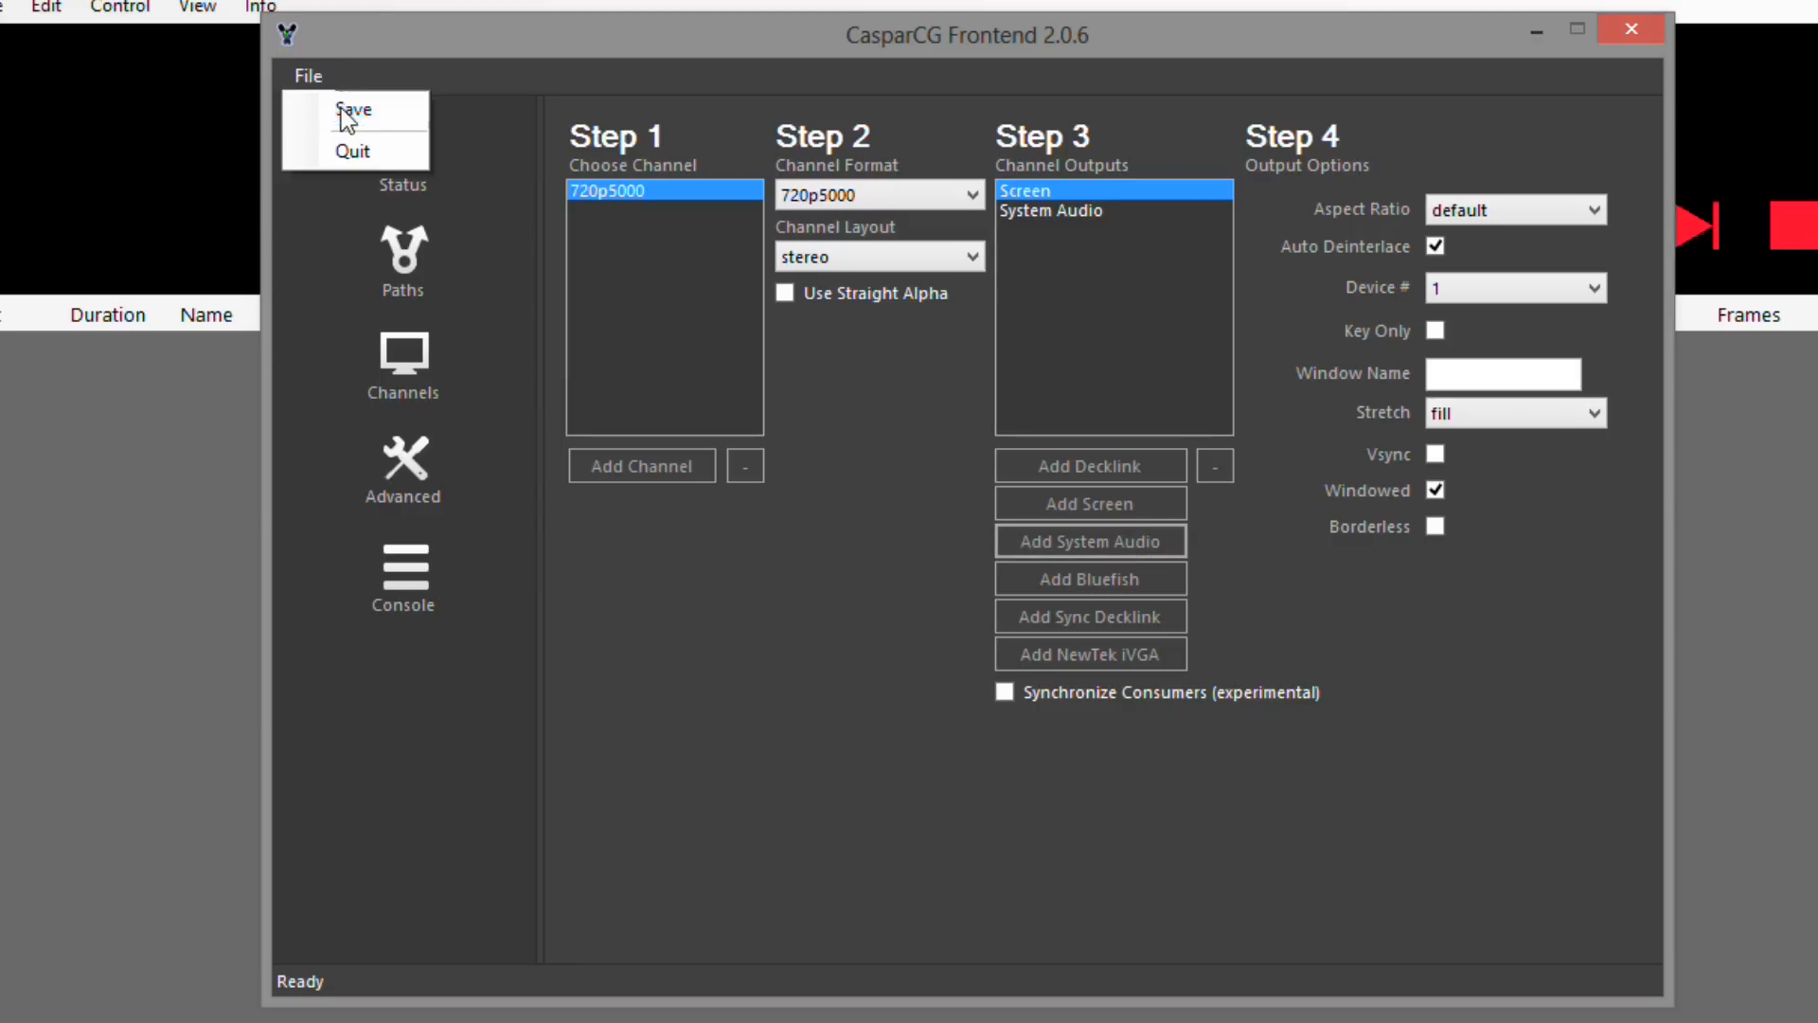
click(351, 111)
click(417, 159)
click(1093, 771)
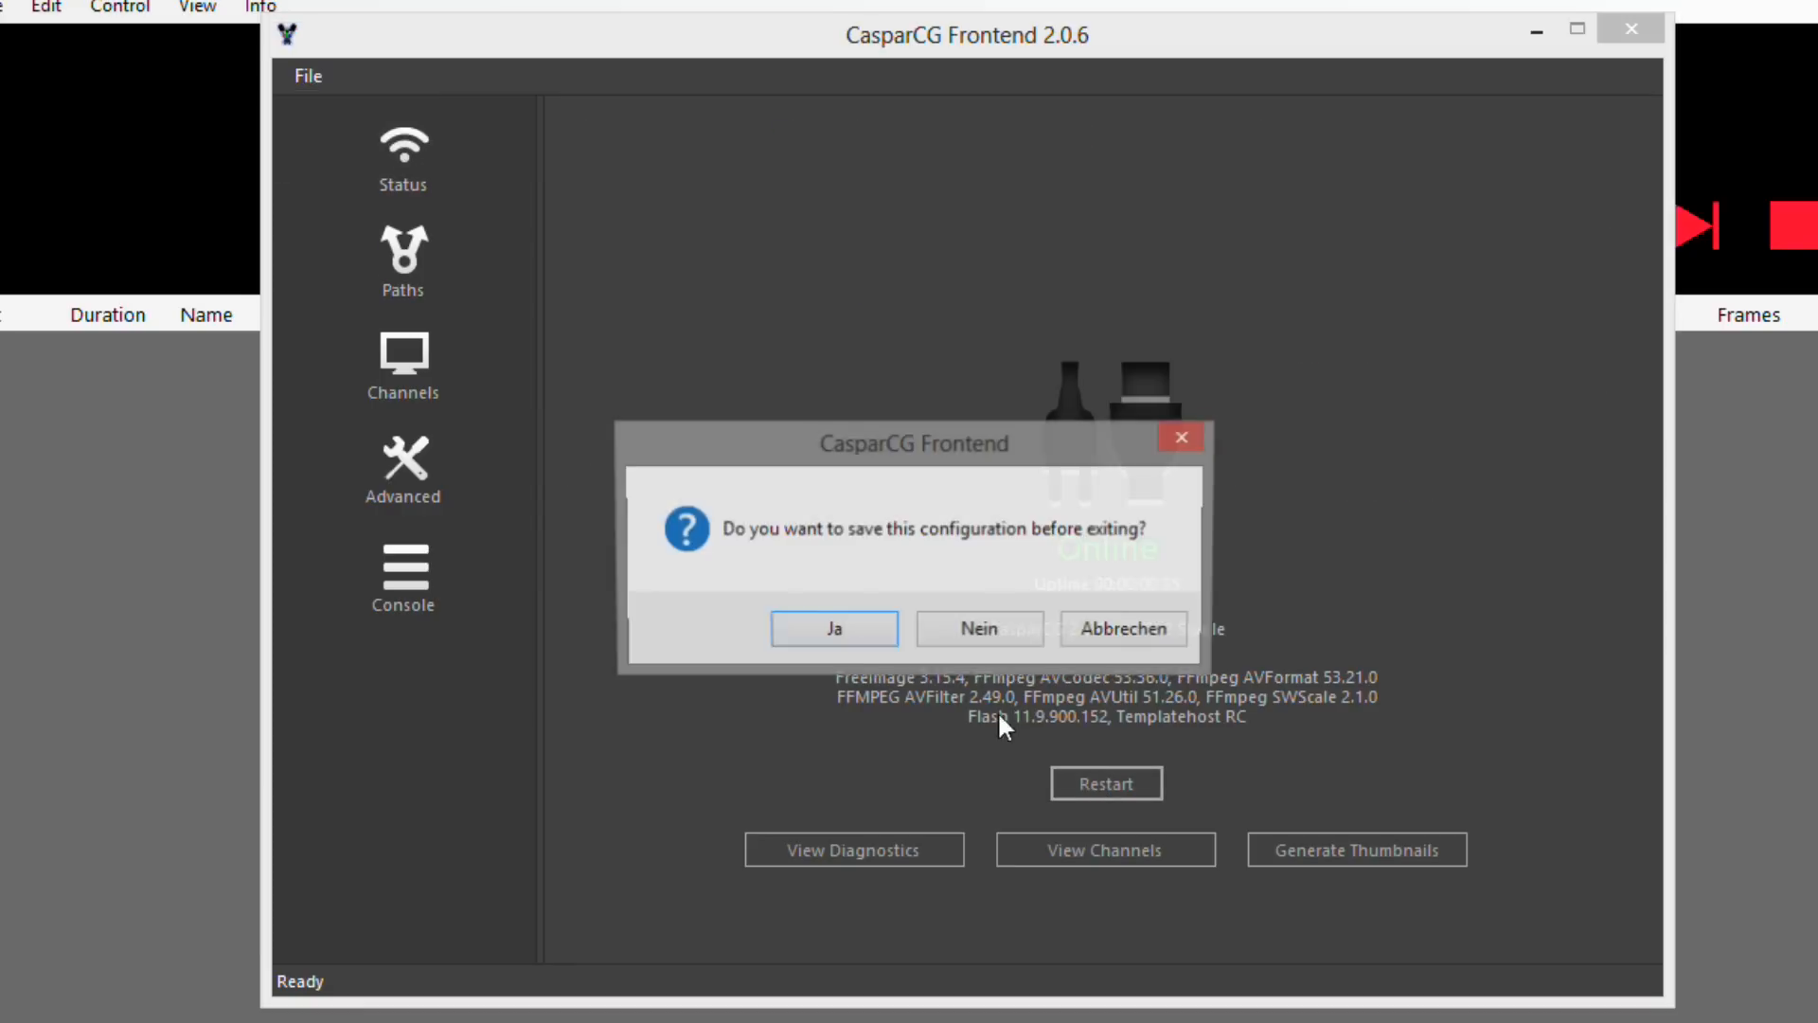
click(885, 636)
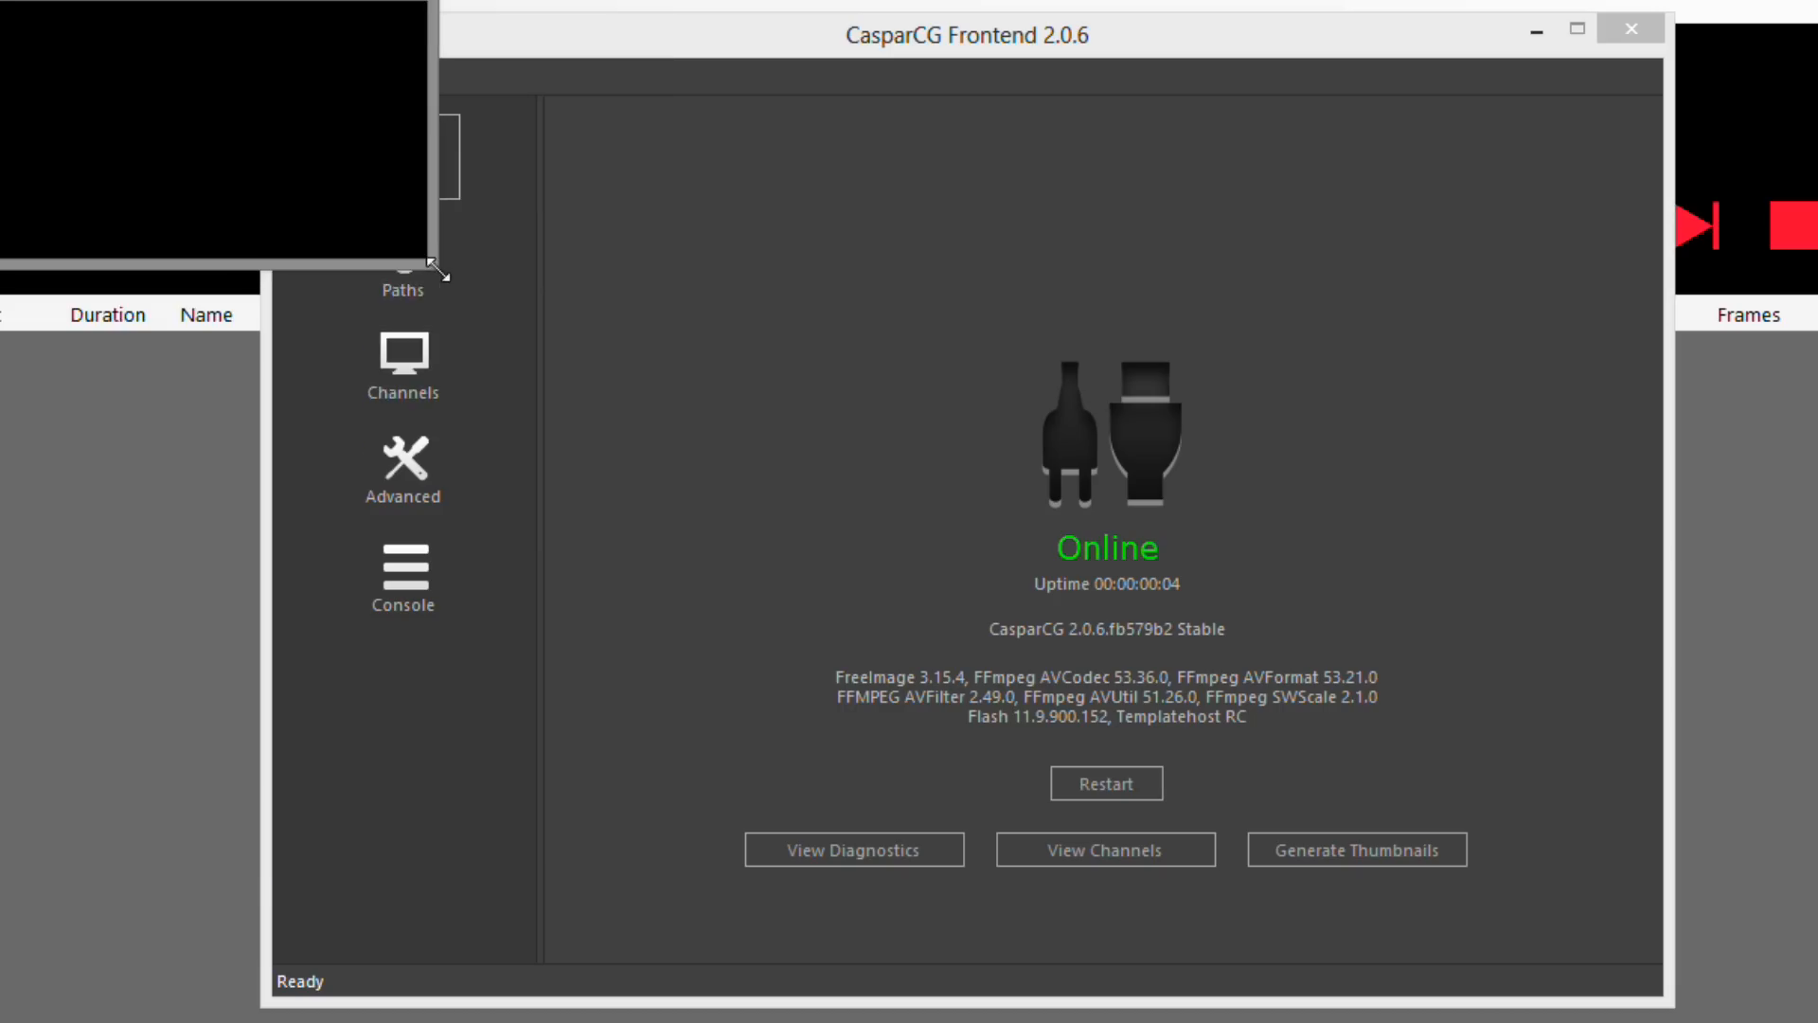
- Switch to RedCast Play and examine its playout settings for clip preroll cue, gapless control, channel mix and clip pasting
click(1535, 30)
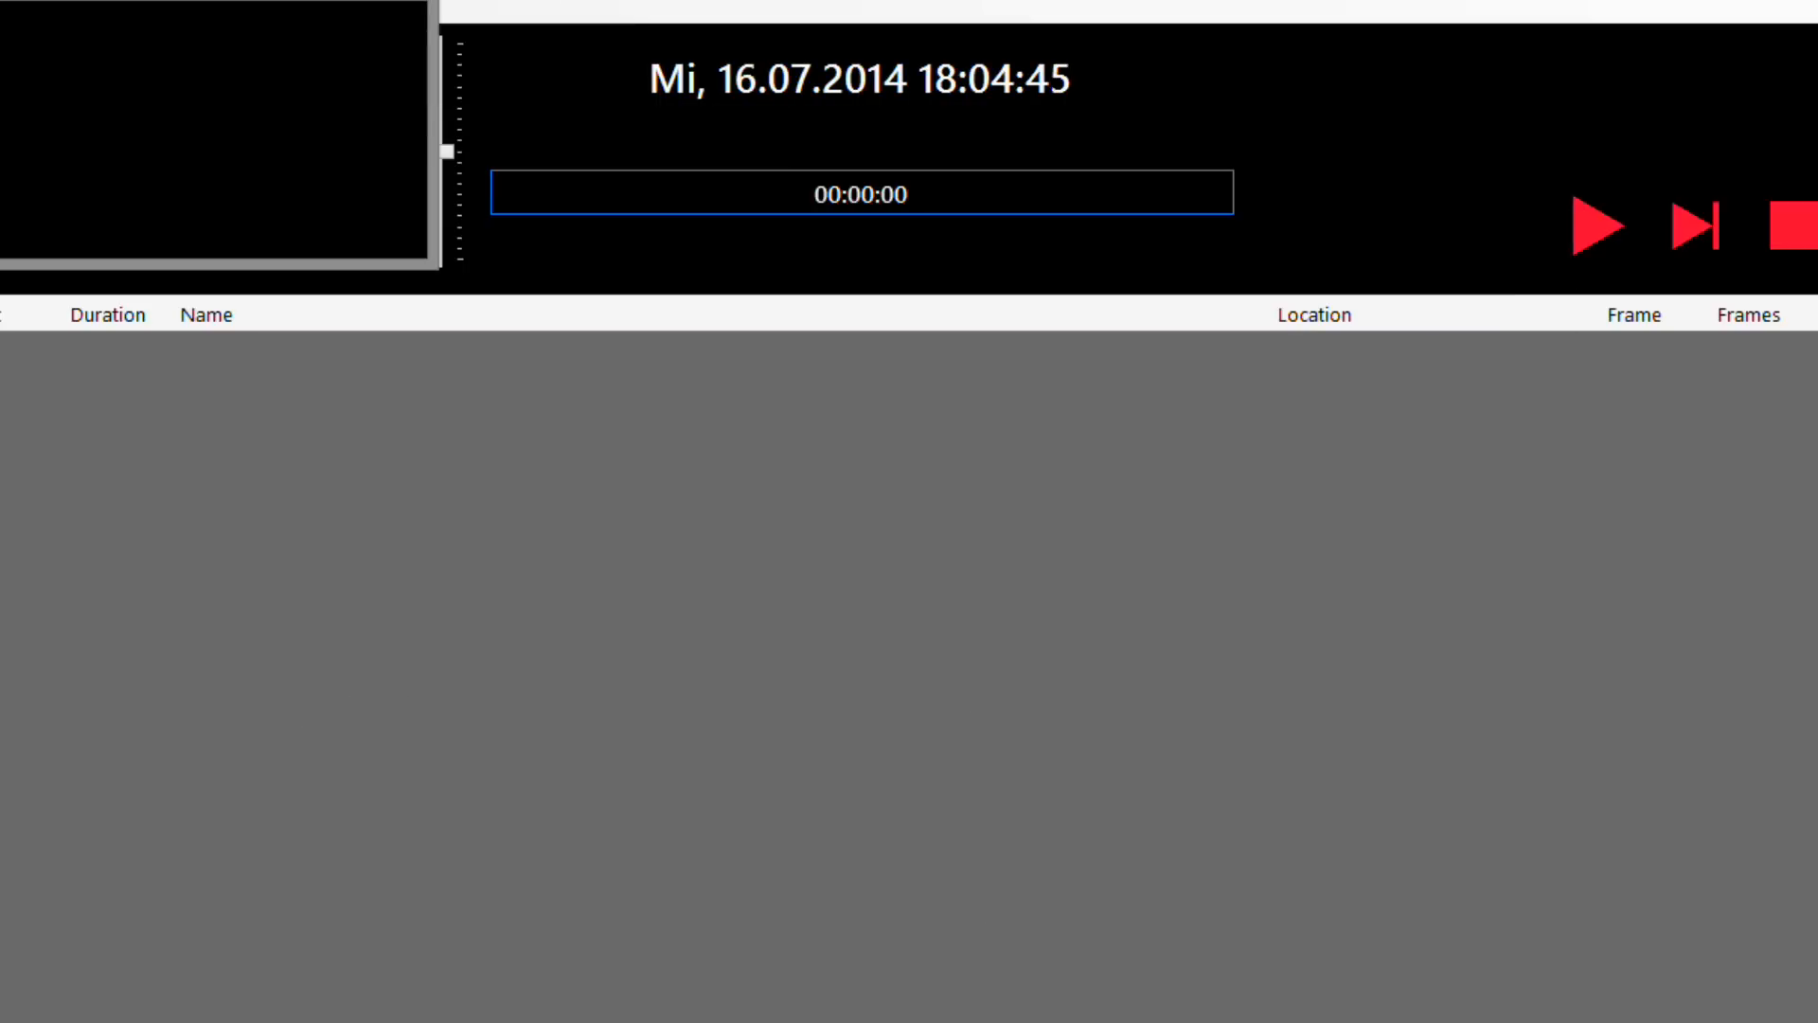
click(313, 1)
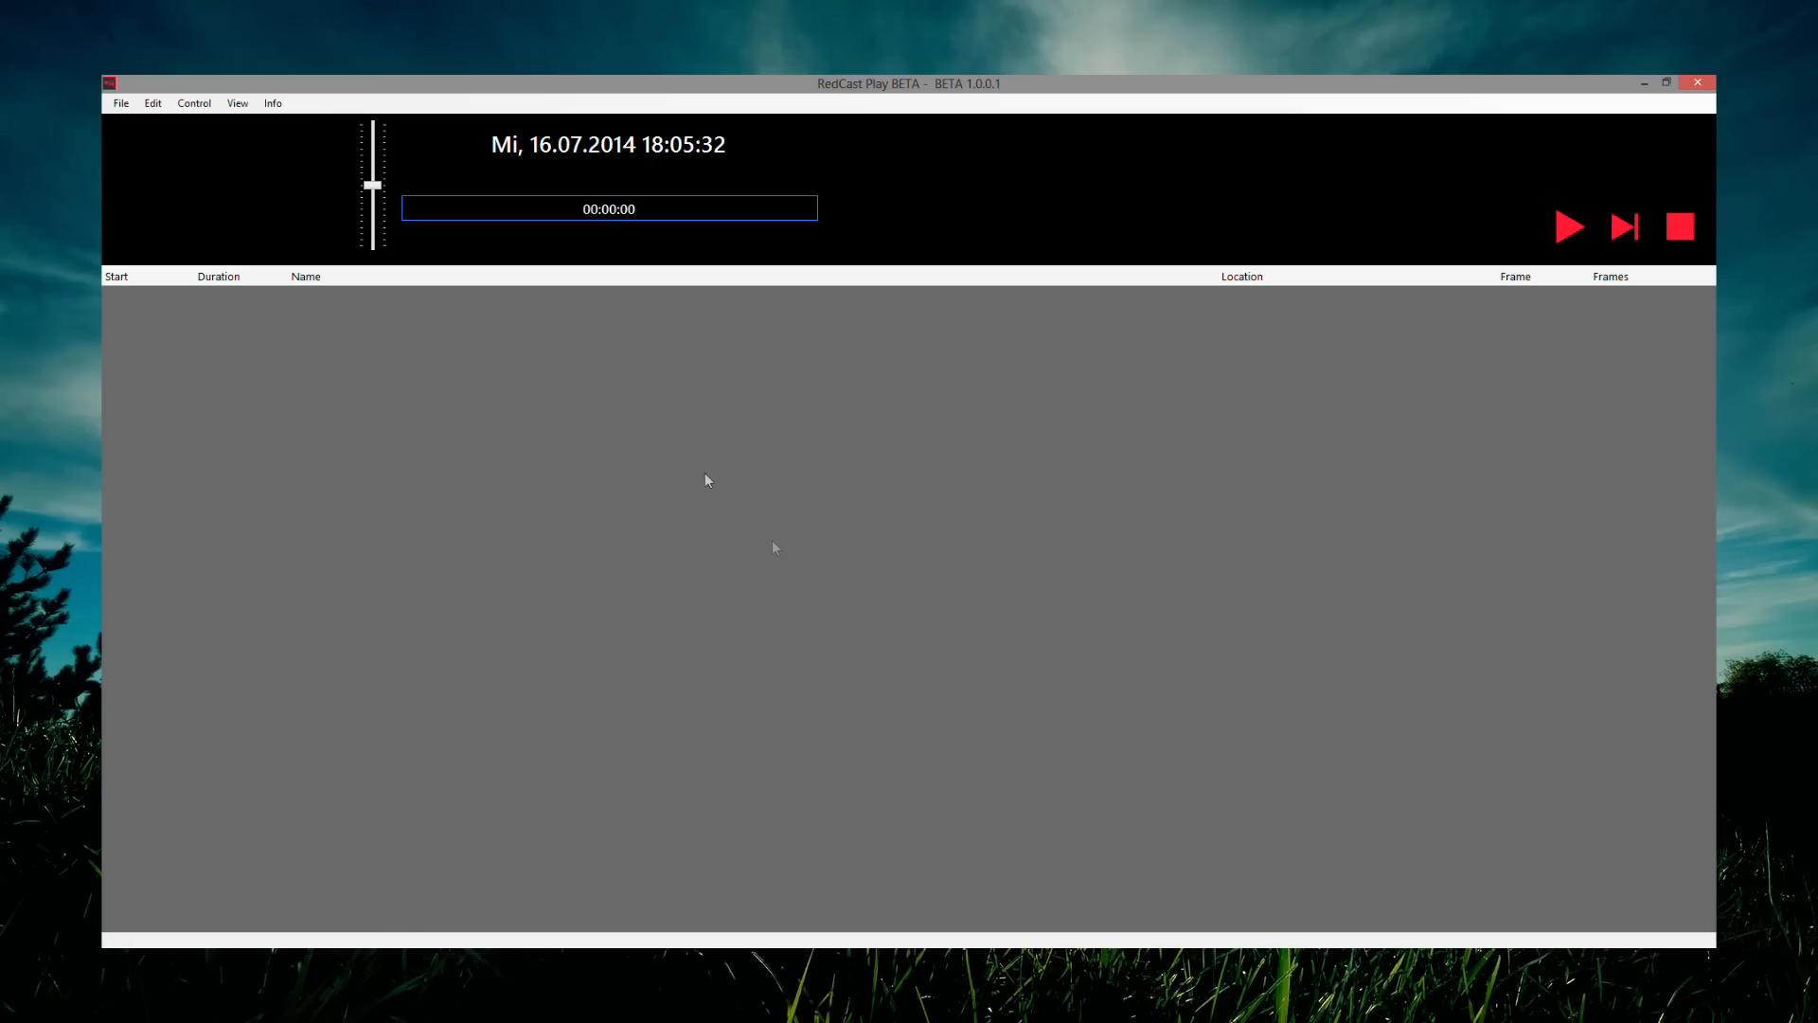
click(128, 112)
click(156, 121)
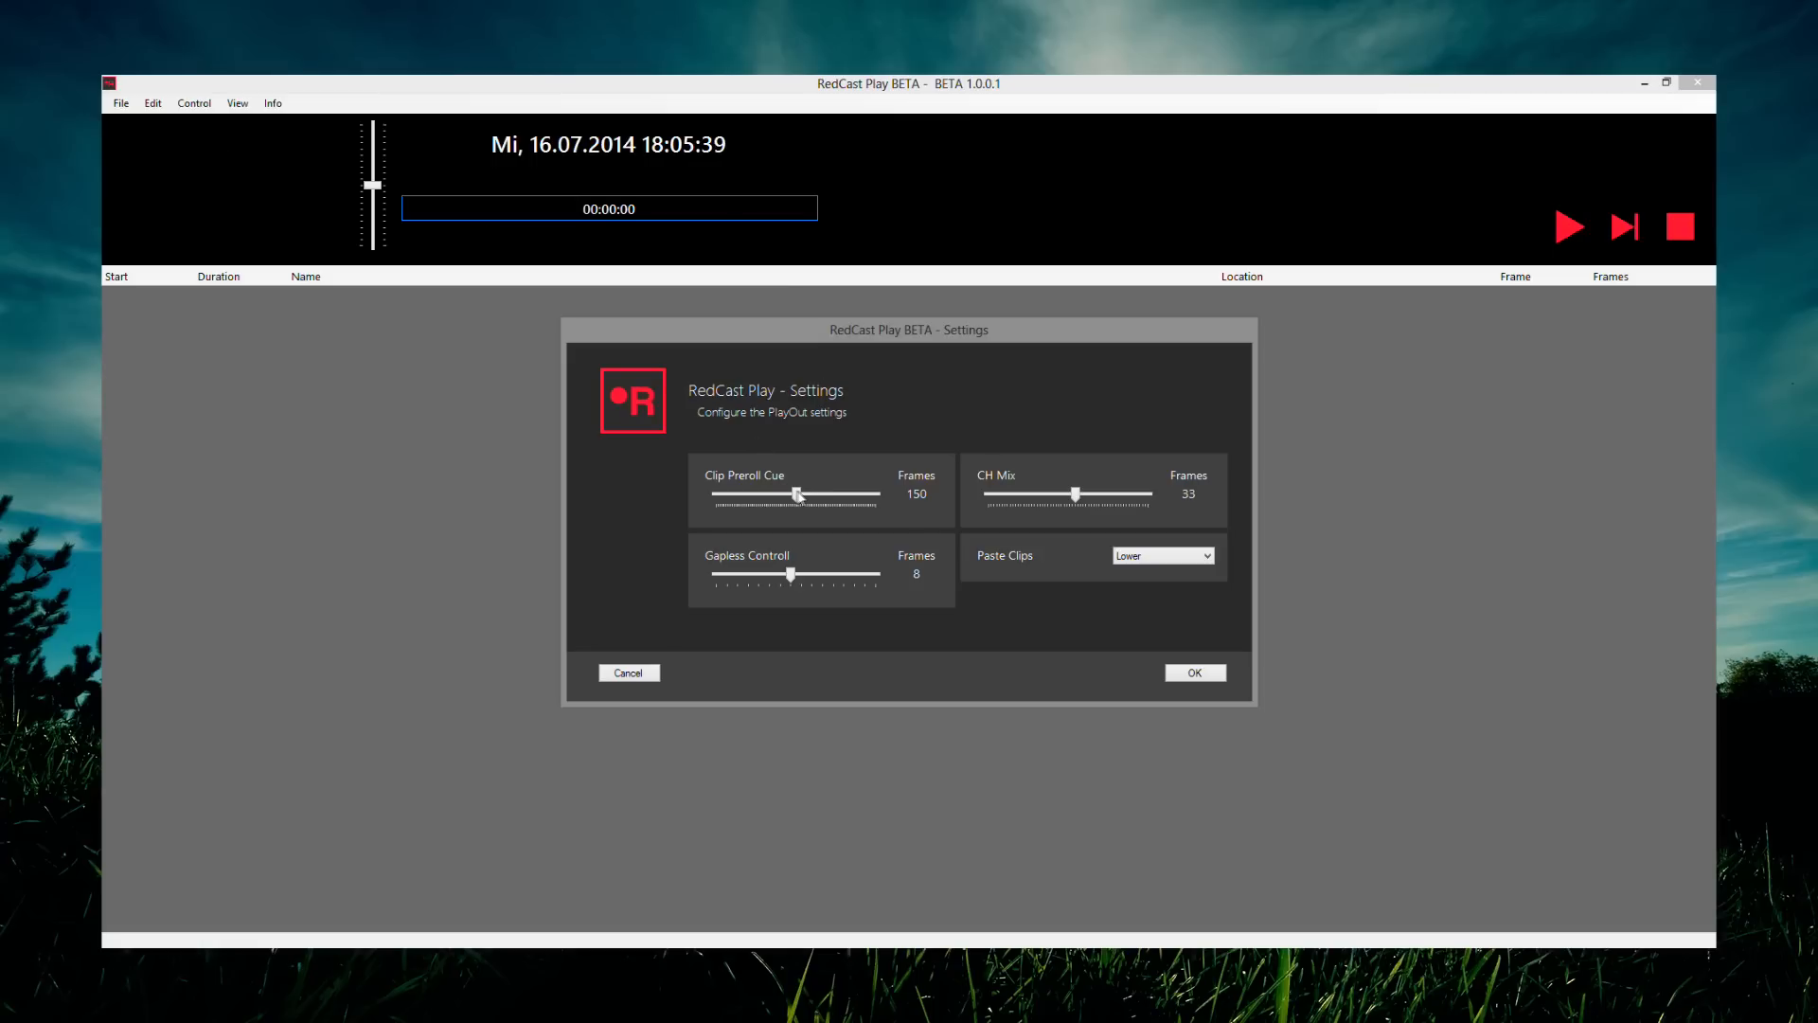
drag(802, 495, 798, 495)
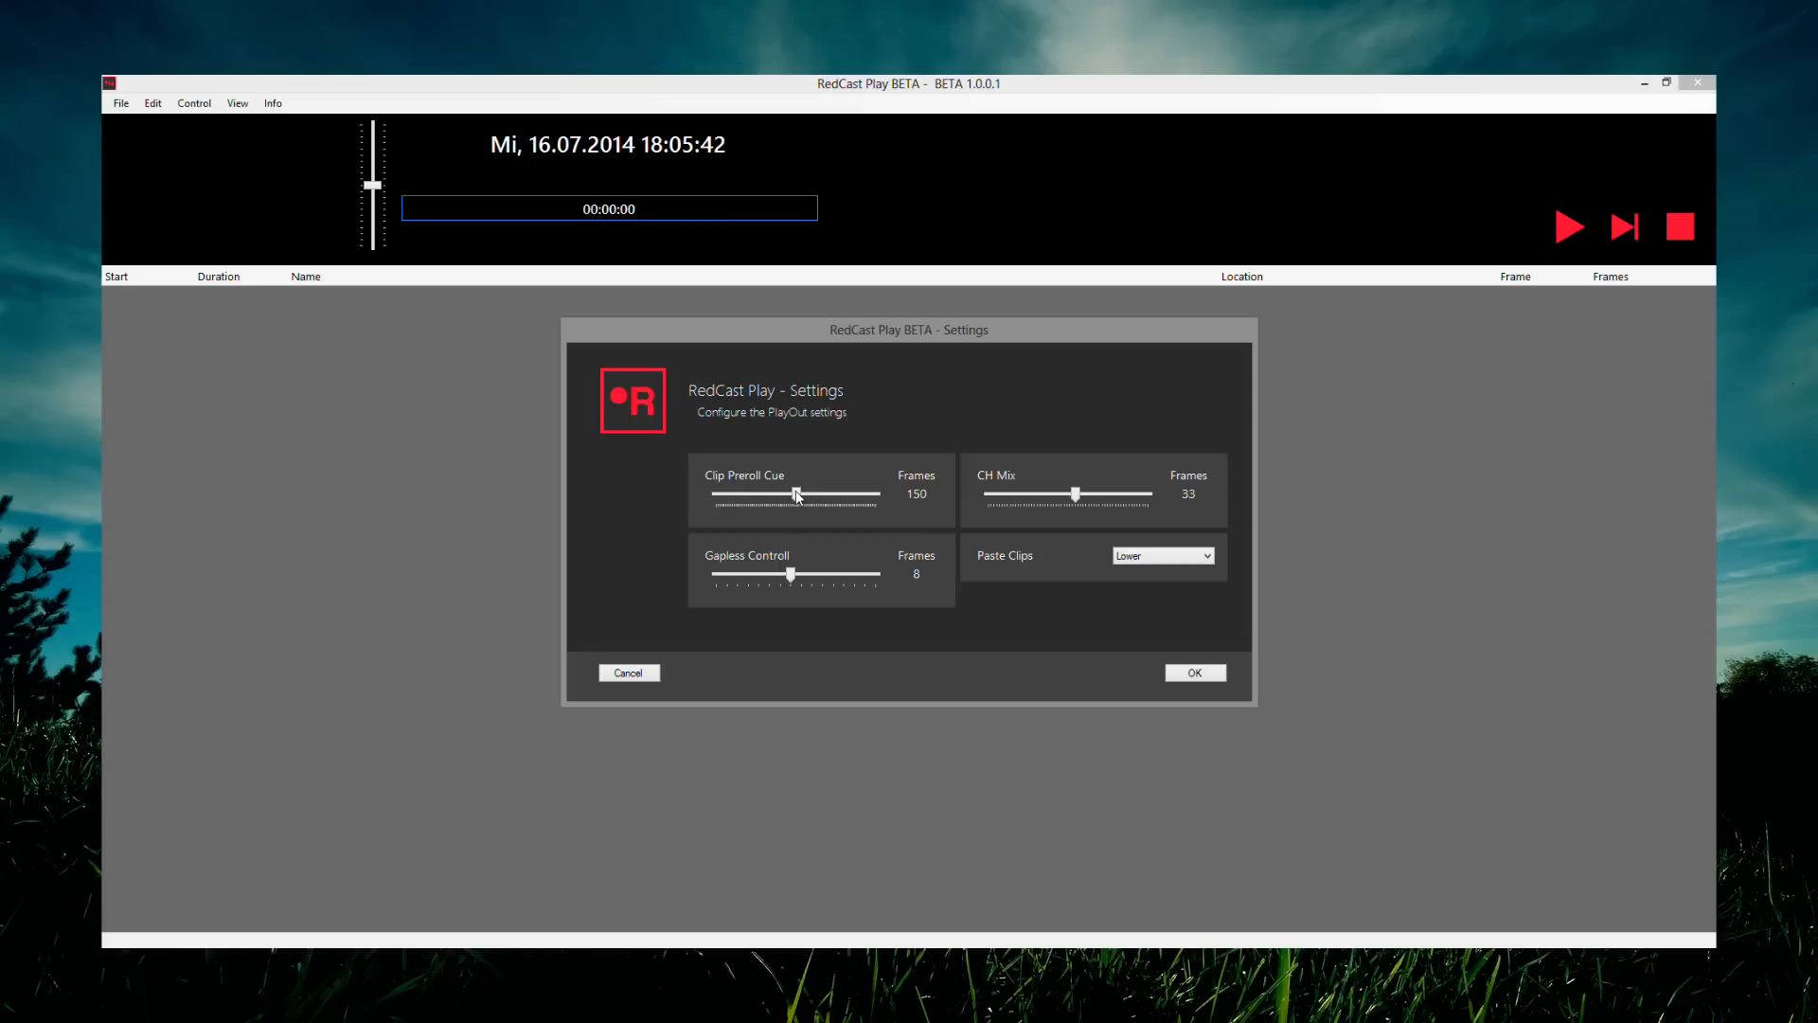
drag(800, 579, 752, 587)
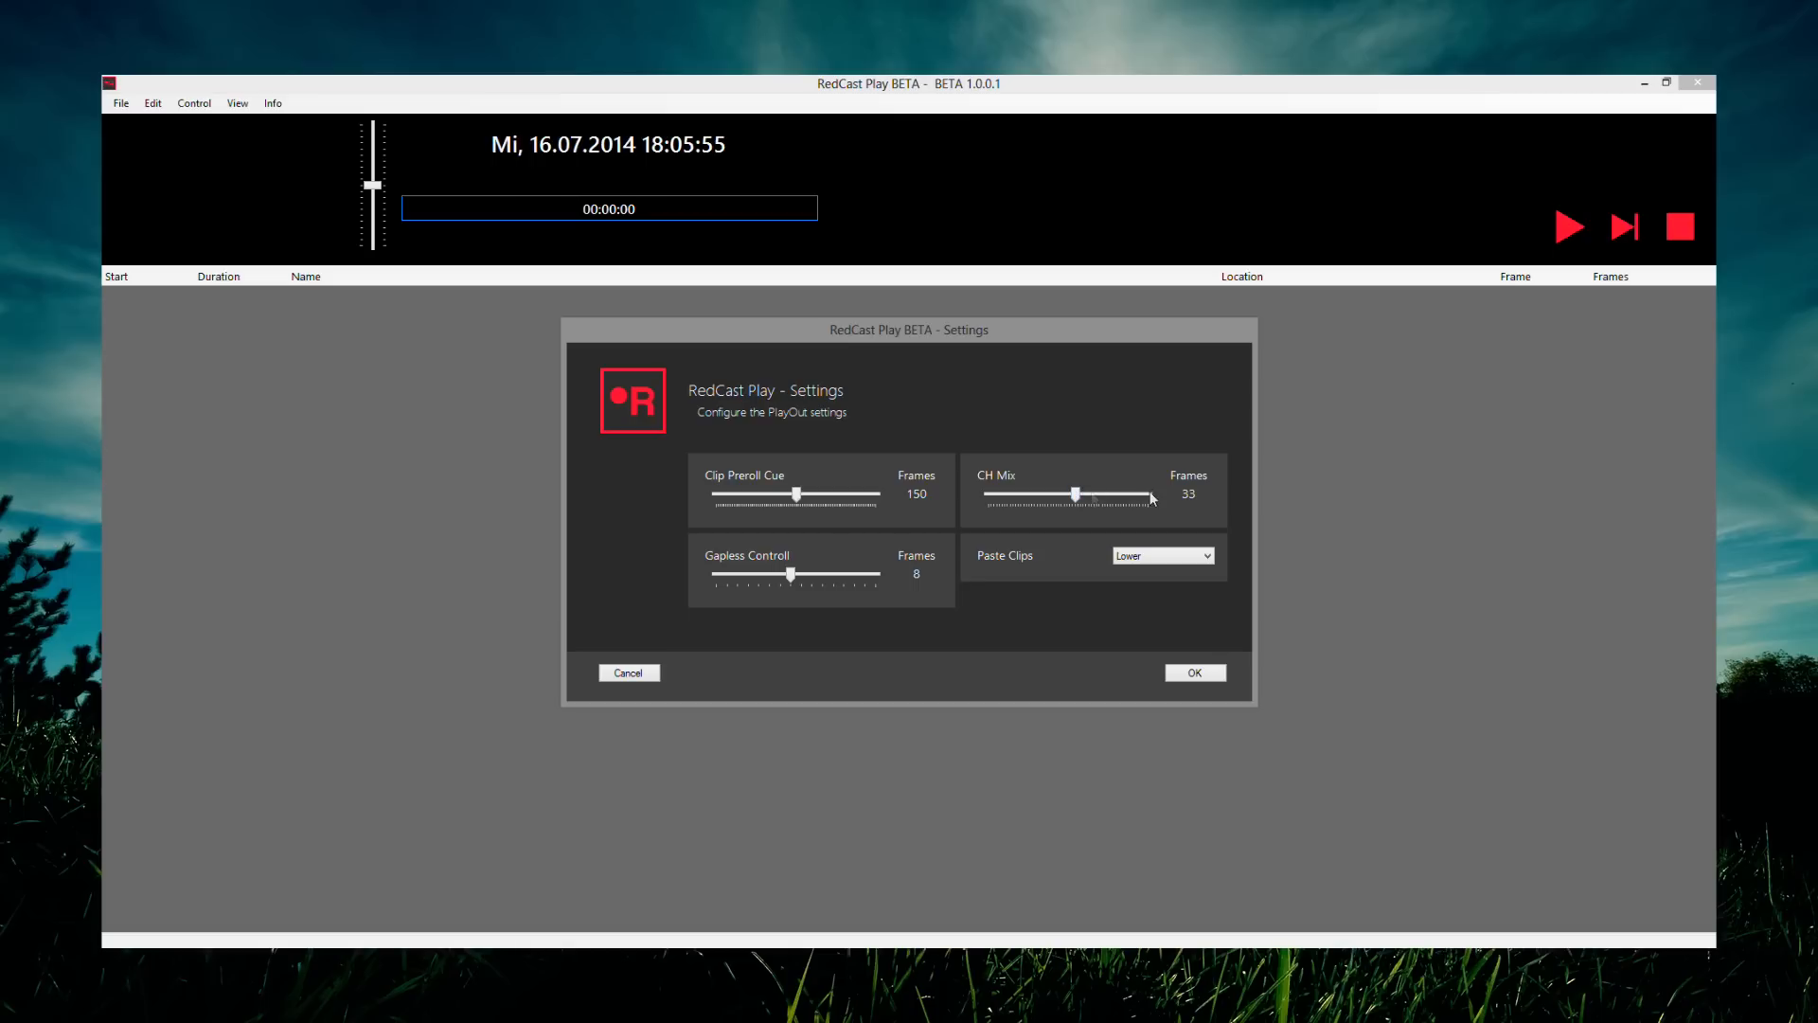
click(1152, 555)
click(1146, 571)
click(1145, 553)
click(1127, 587)
click(1190, 674)
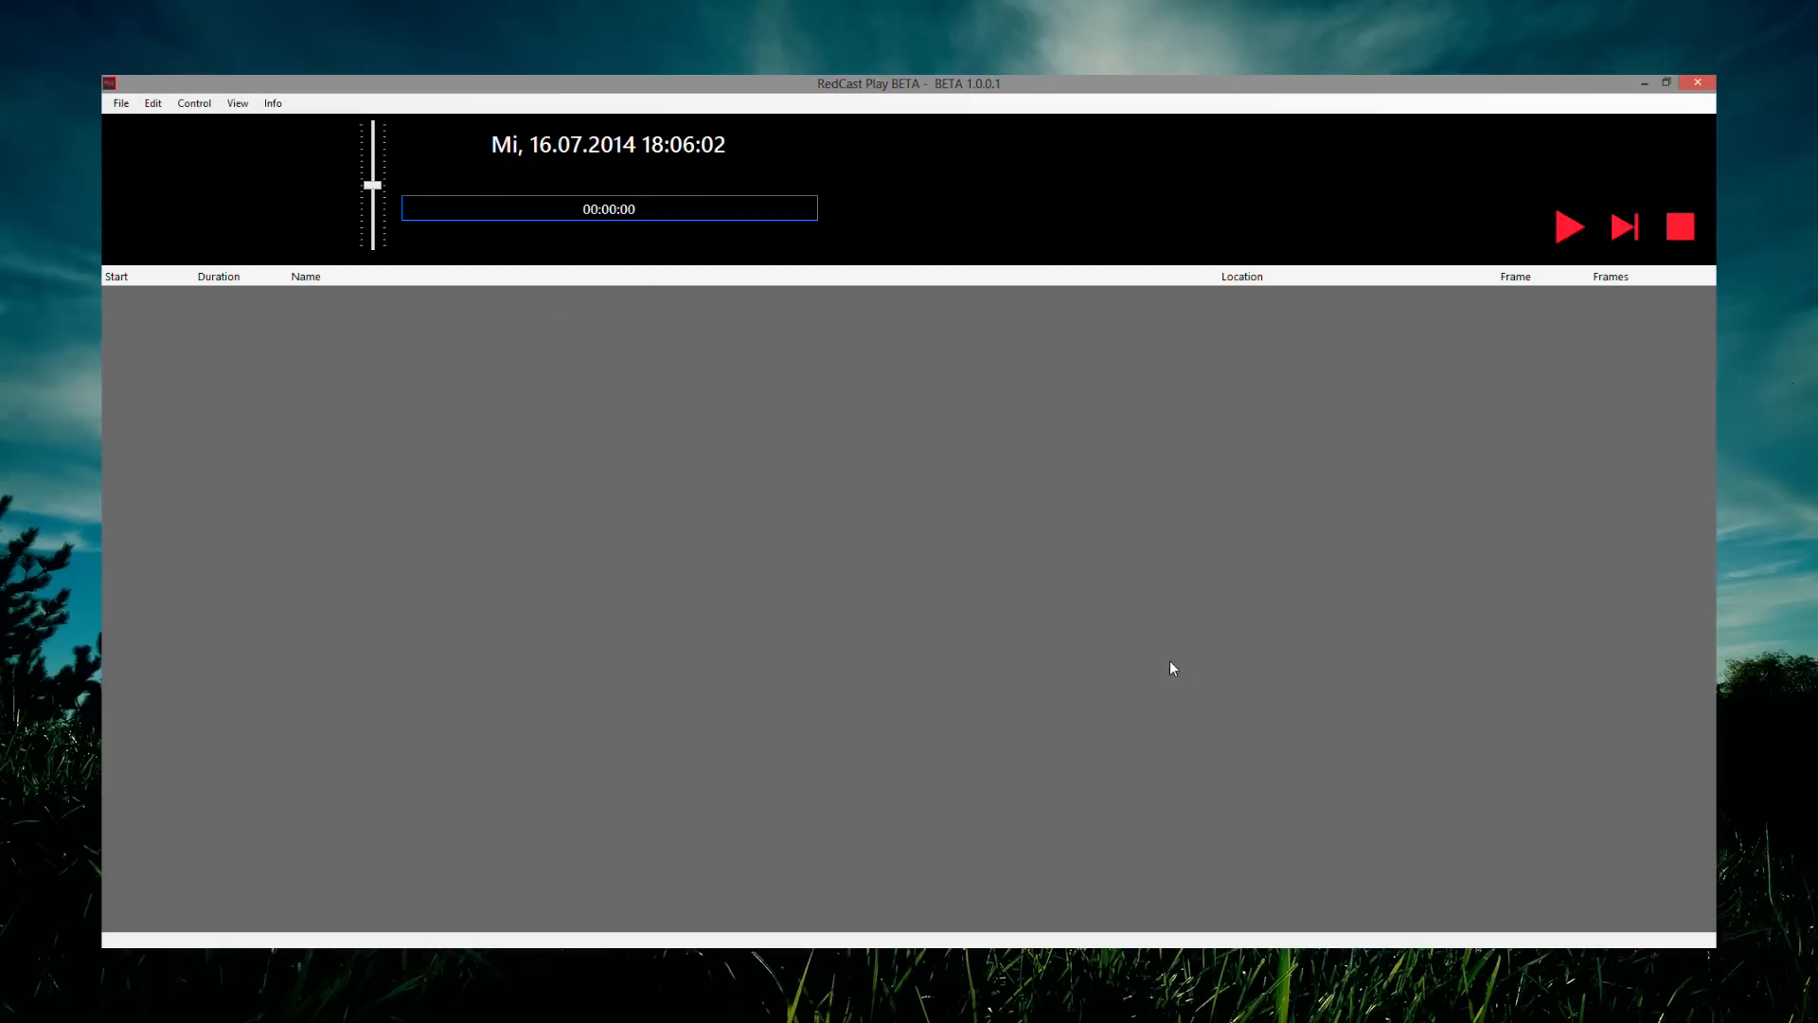
click(121, 105)
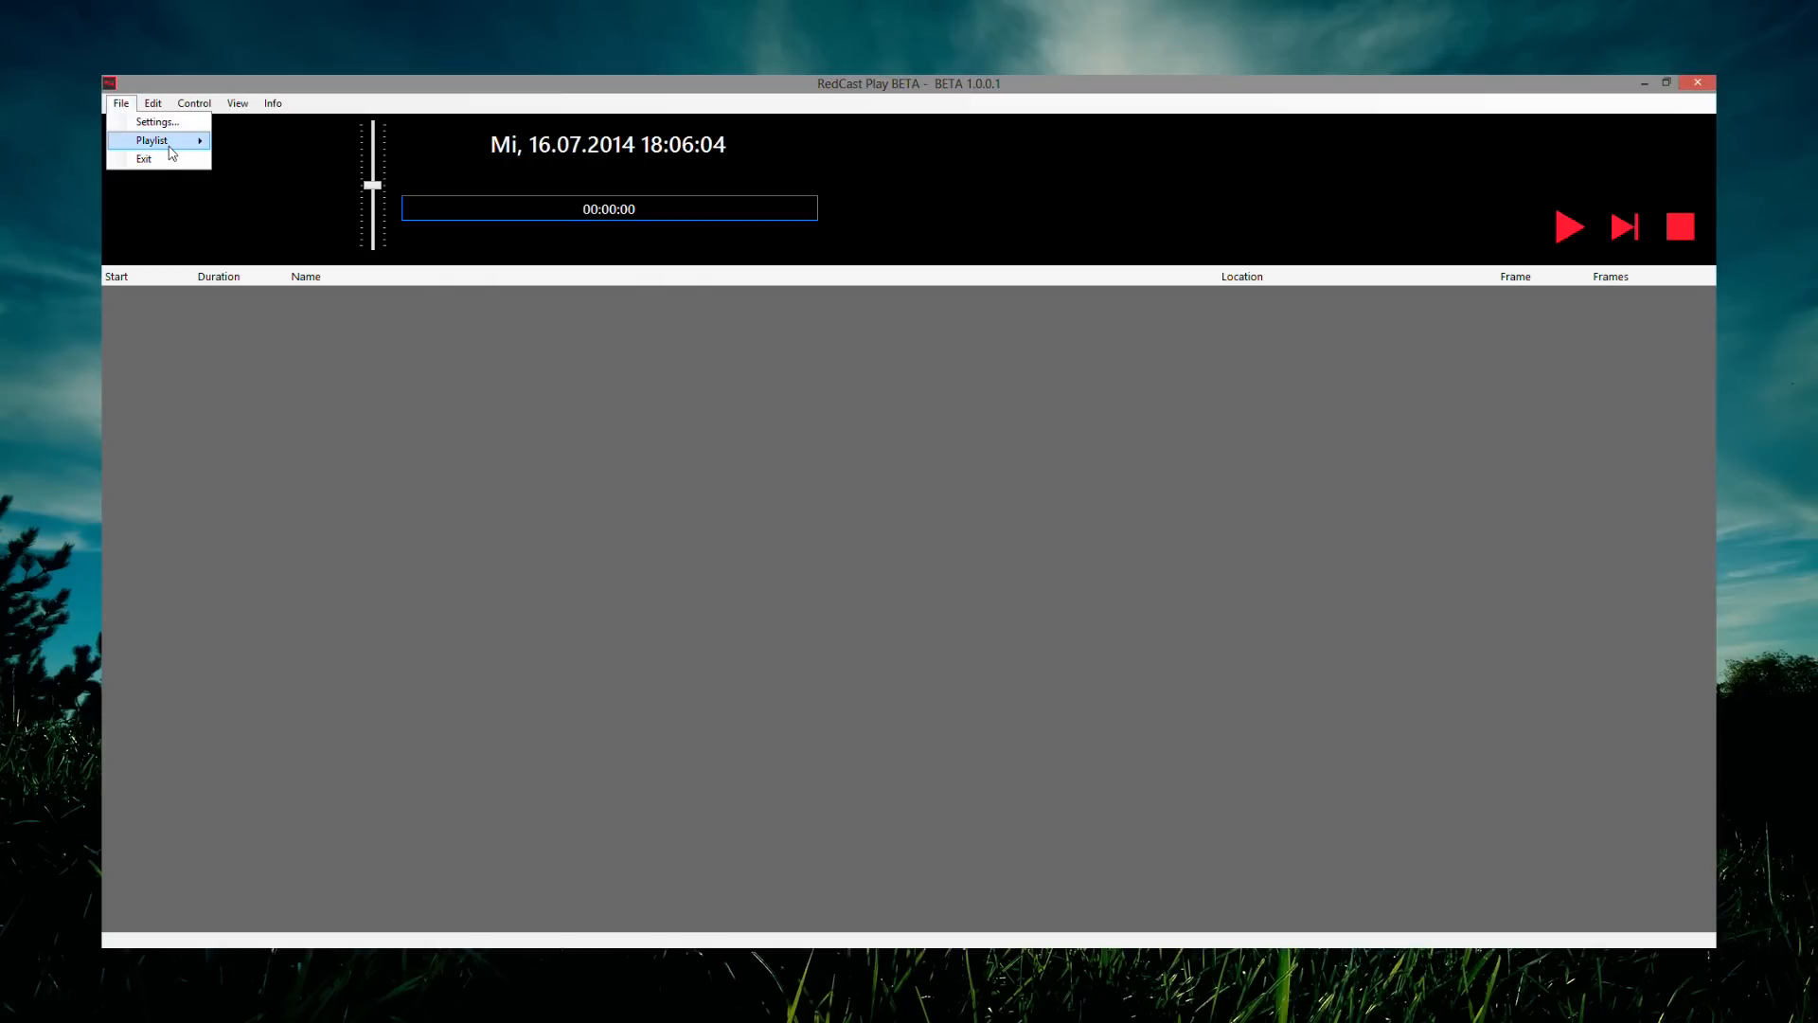
mouse_move(173, 150)
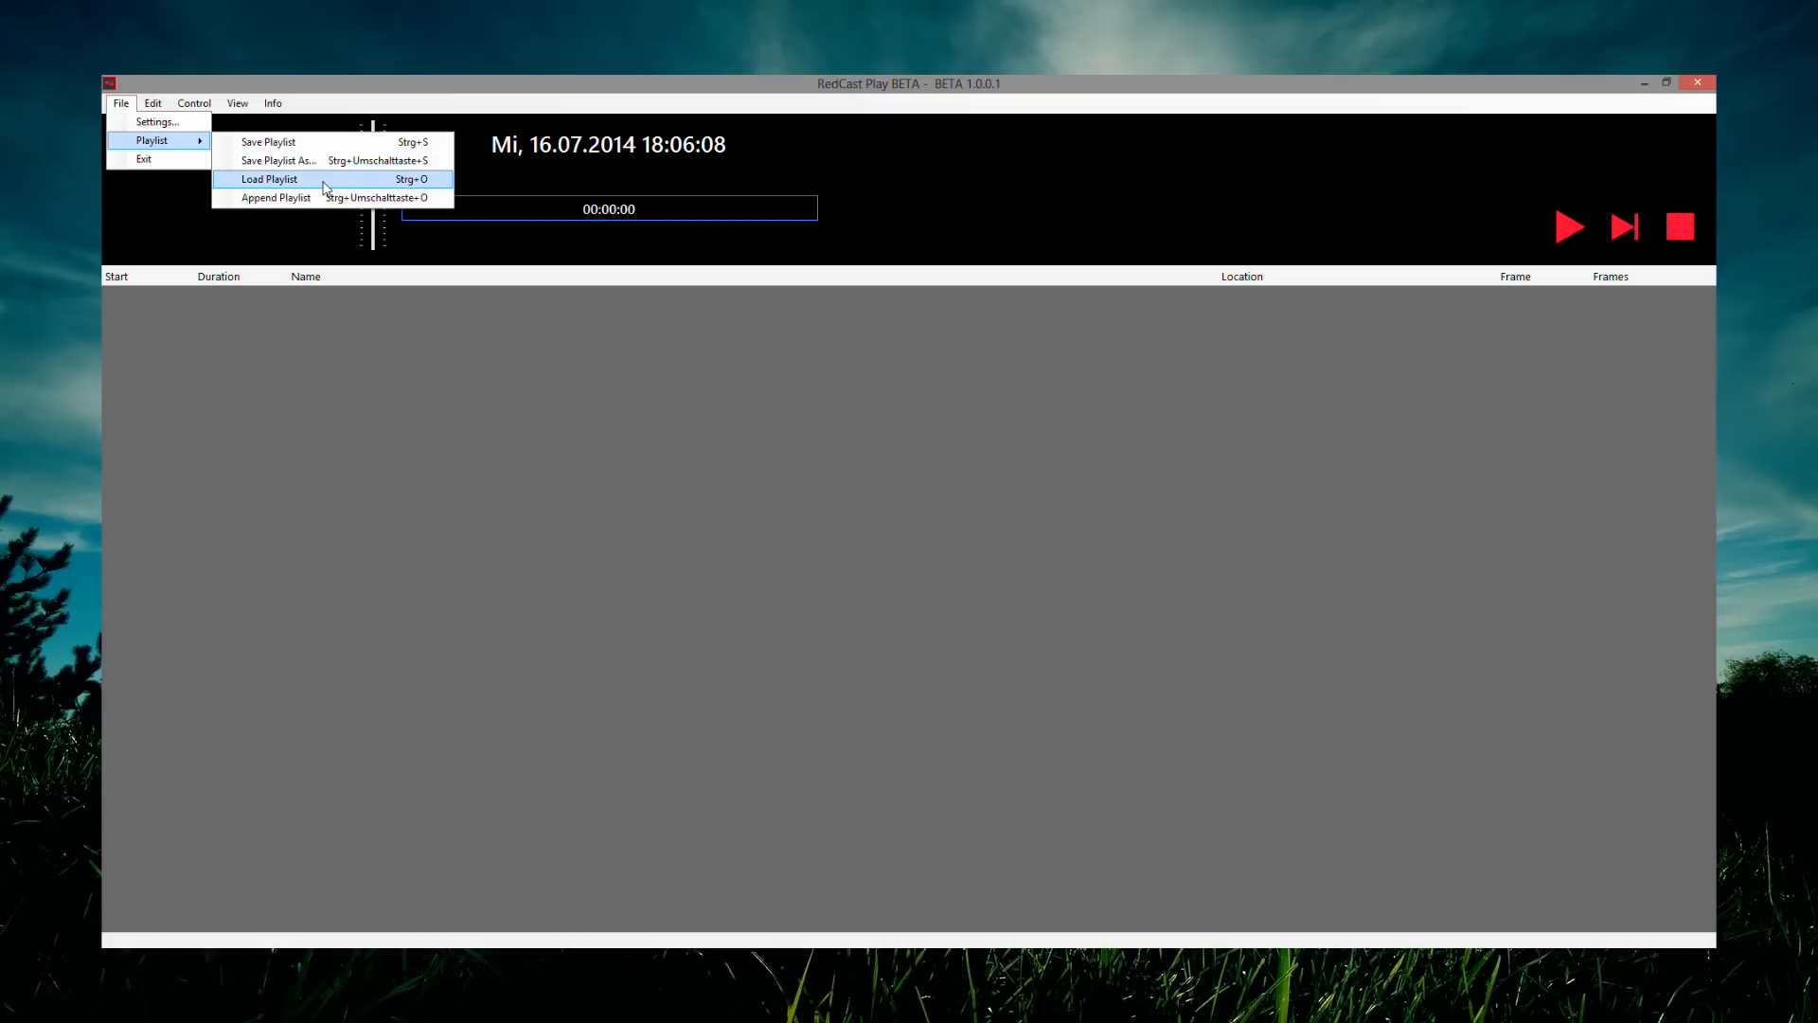
click(930, 795)
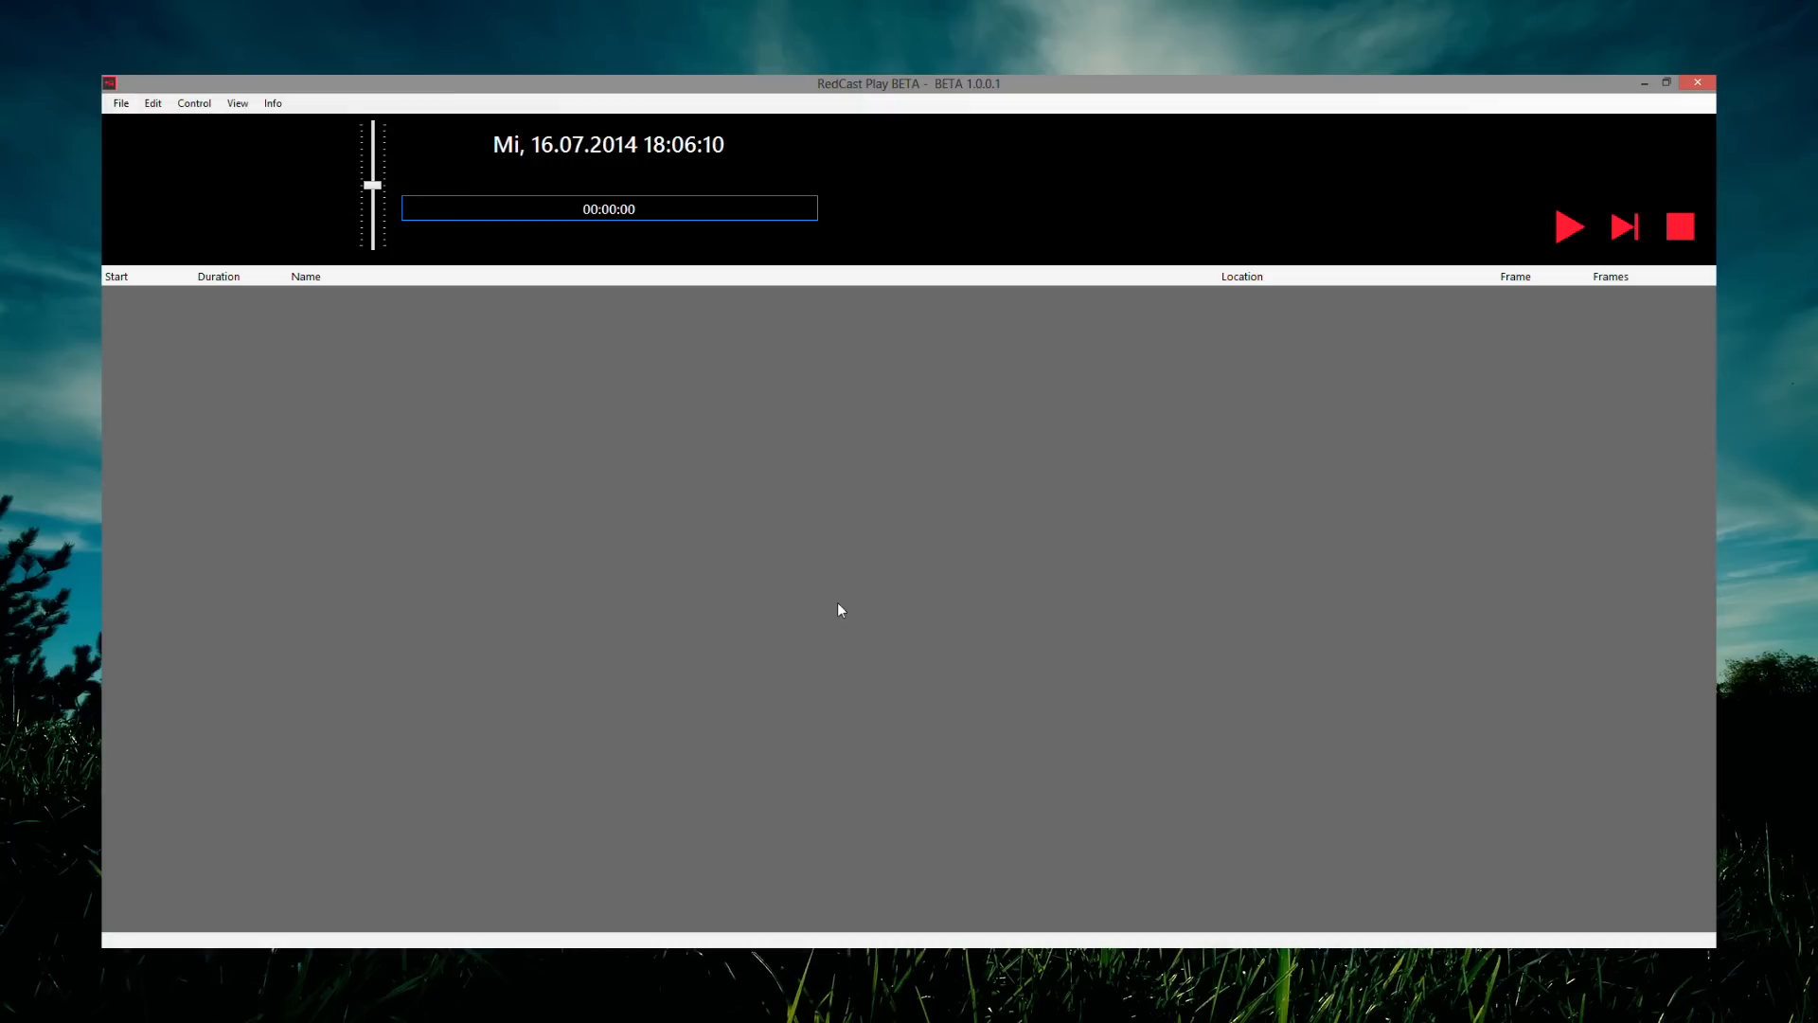
click(152, 106)
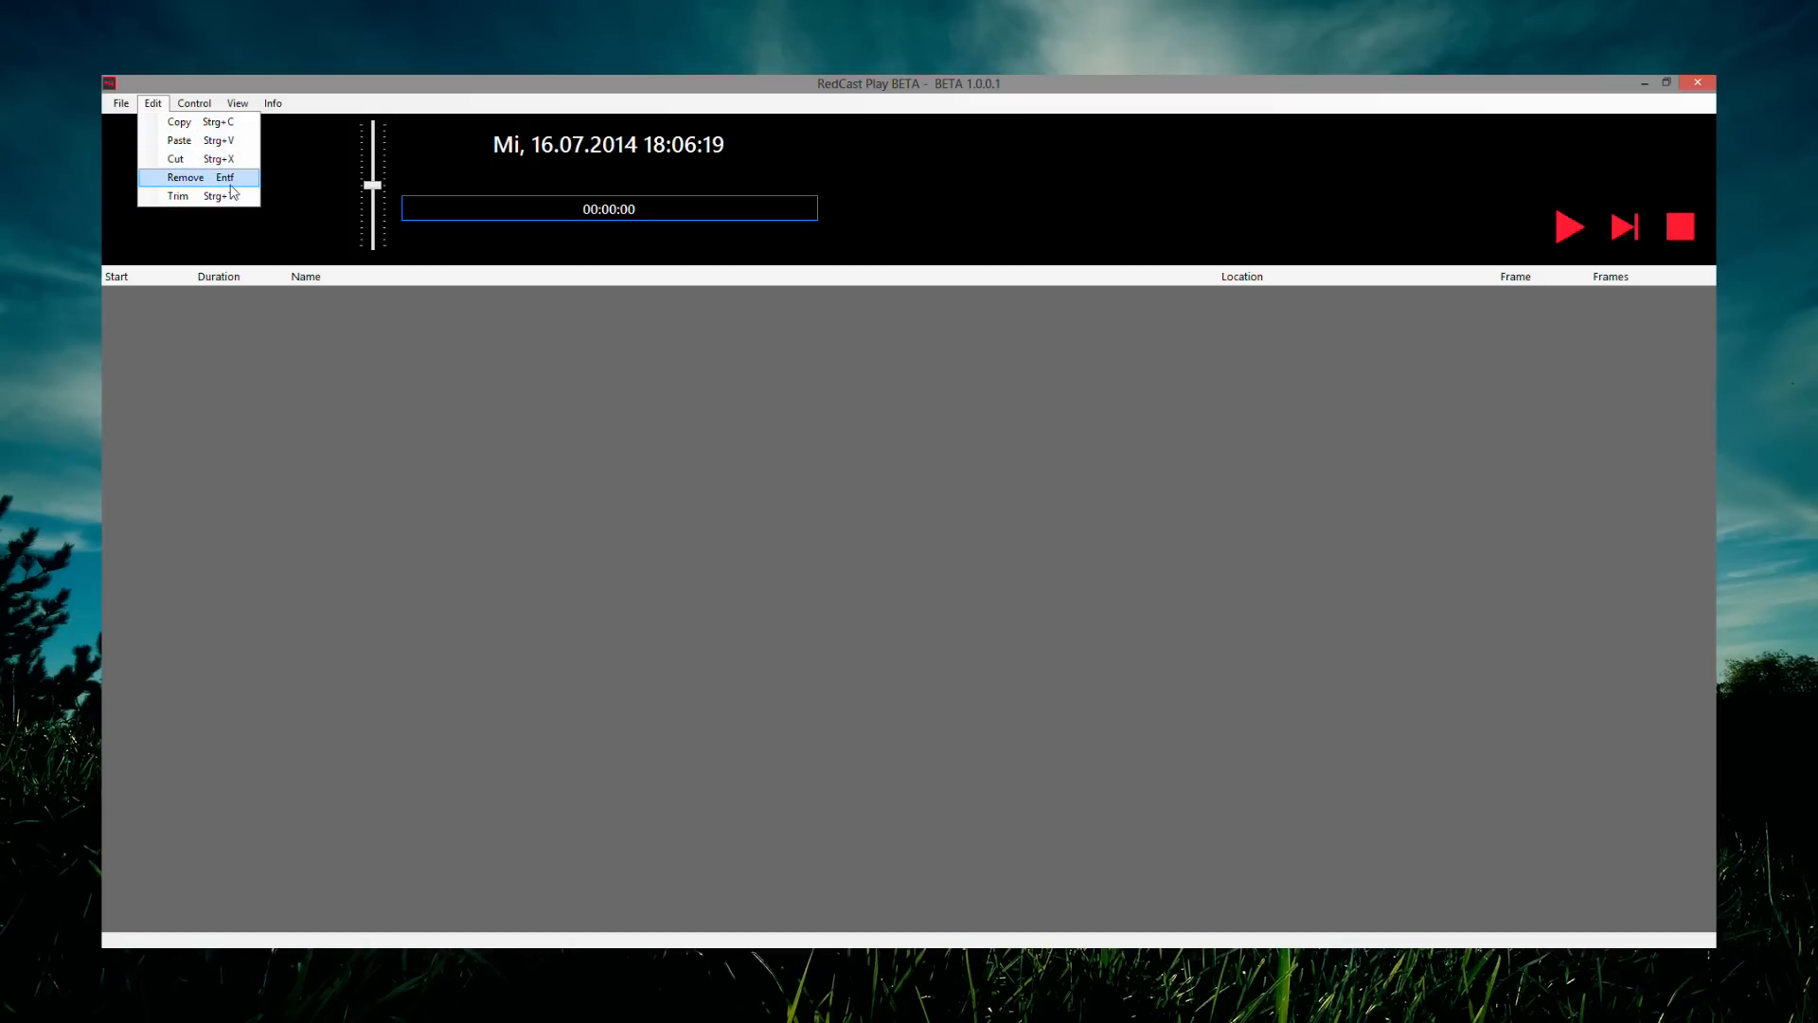
mouse_move(200, 108)
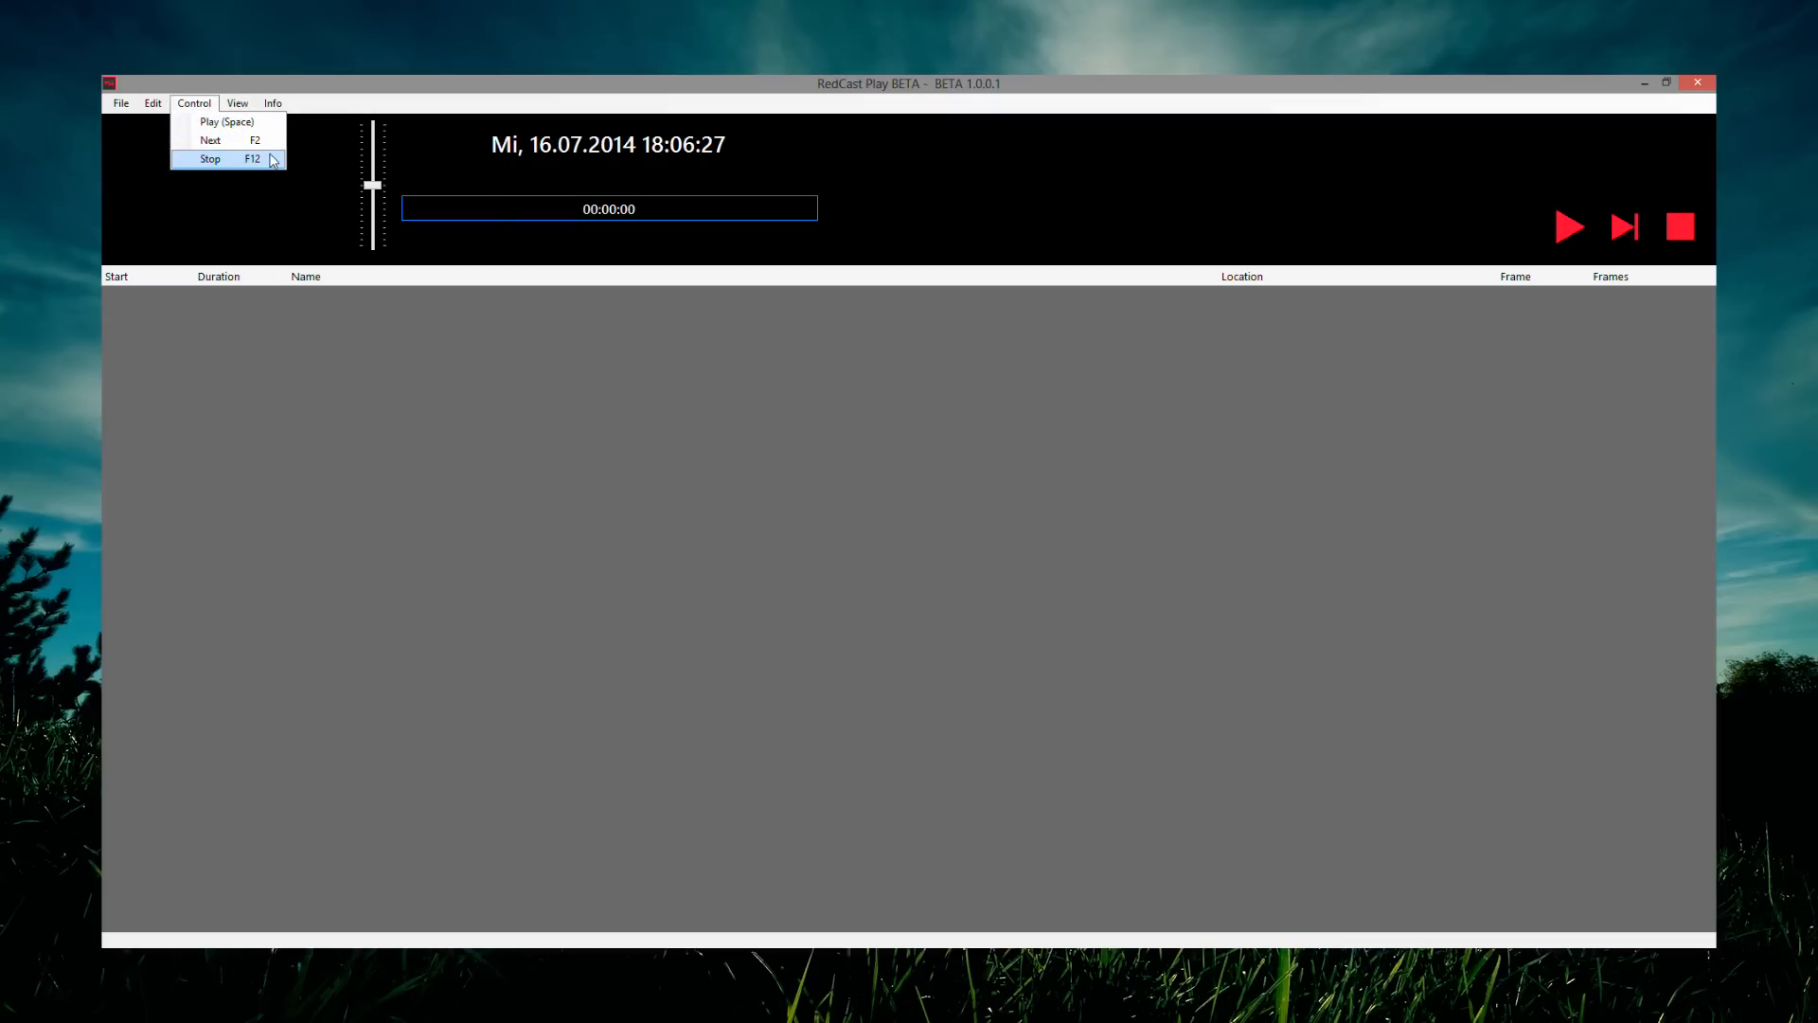
- Show the media browser beside the playlist and check the contents of its TestPatterns folder
click(238, 103)
click(270, 122)
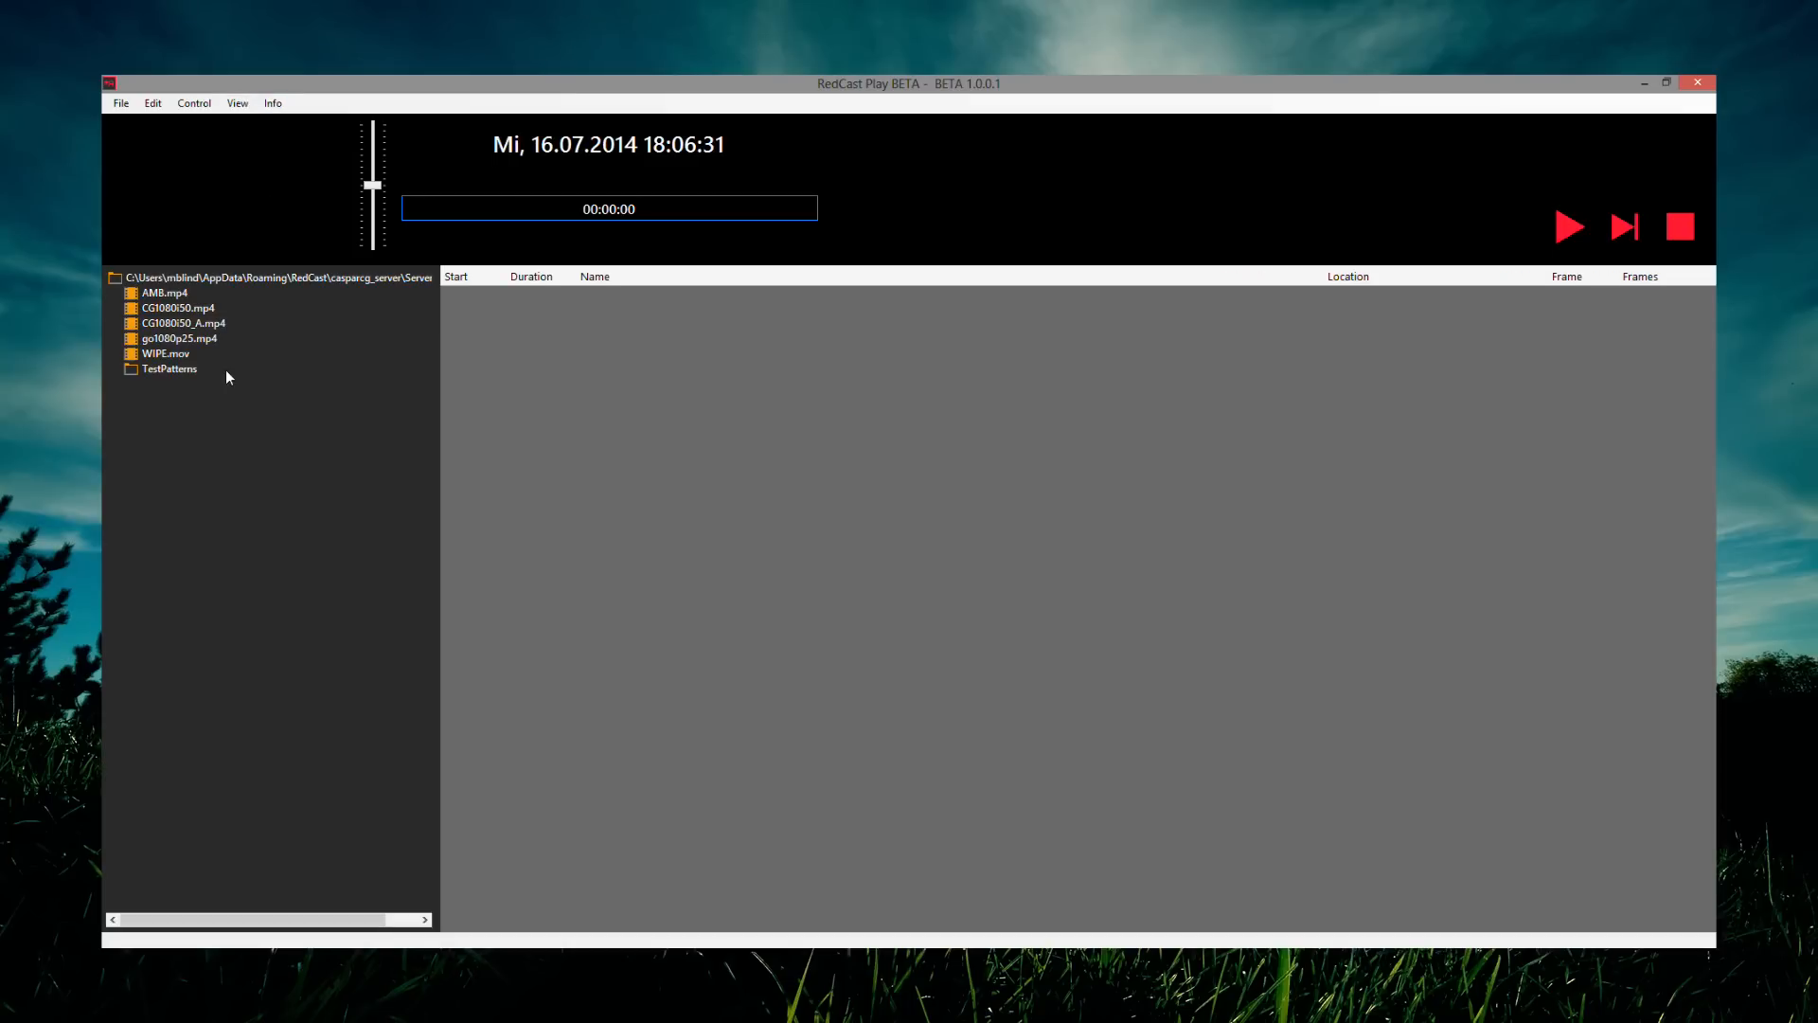
double_click(166, 372)
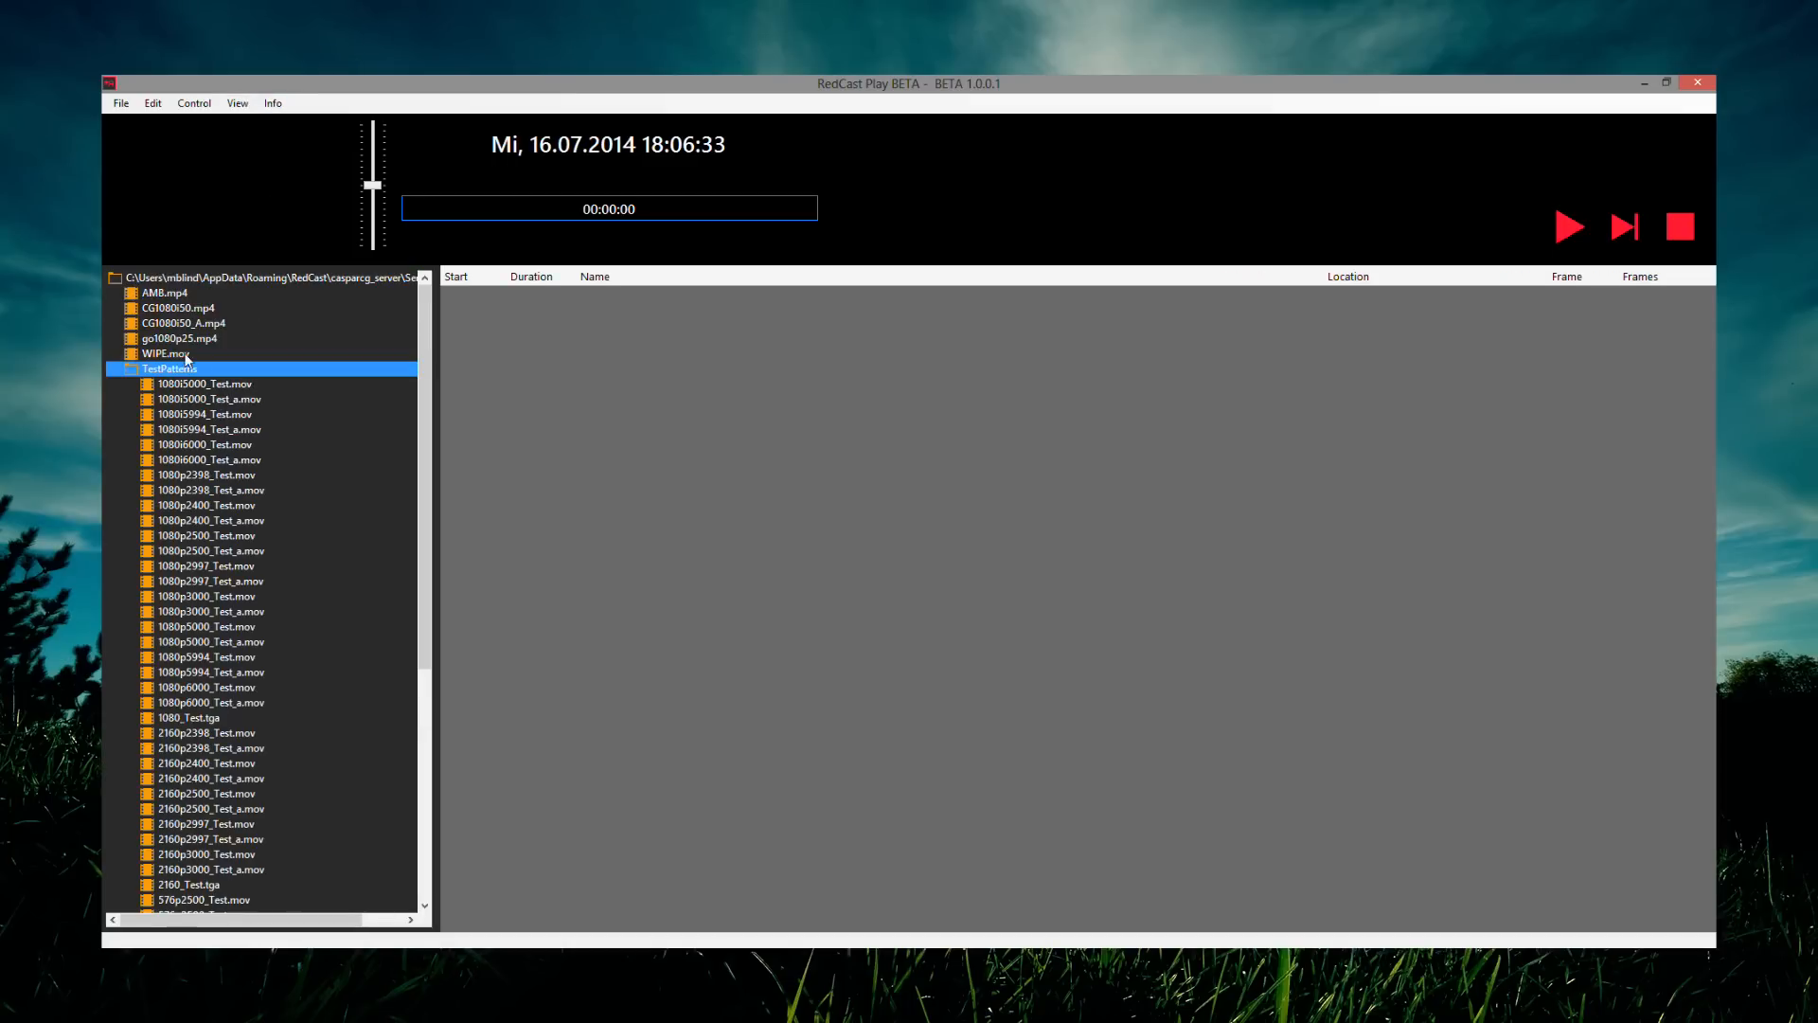
double_click(168, 366)
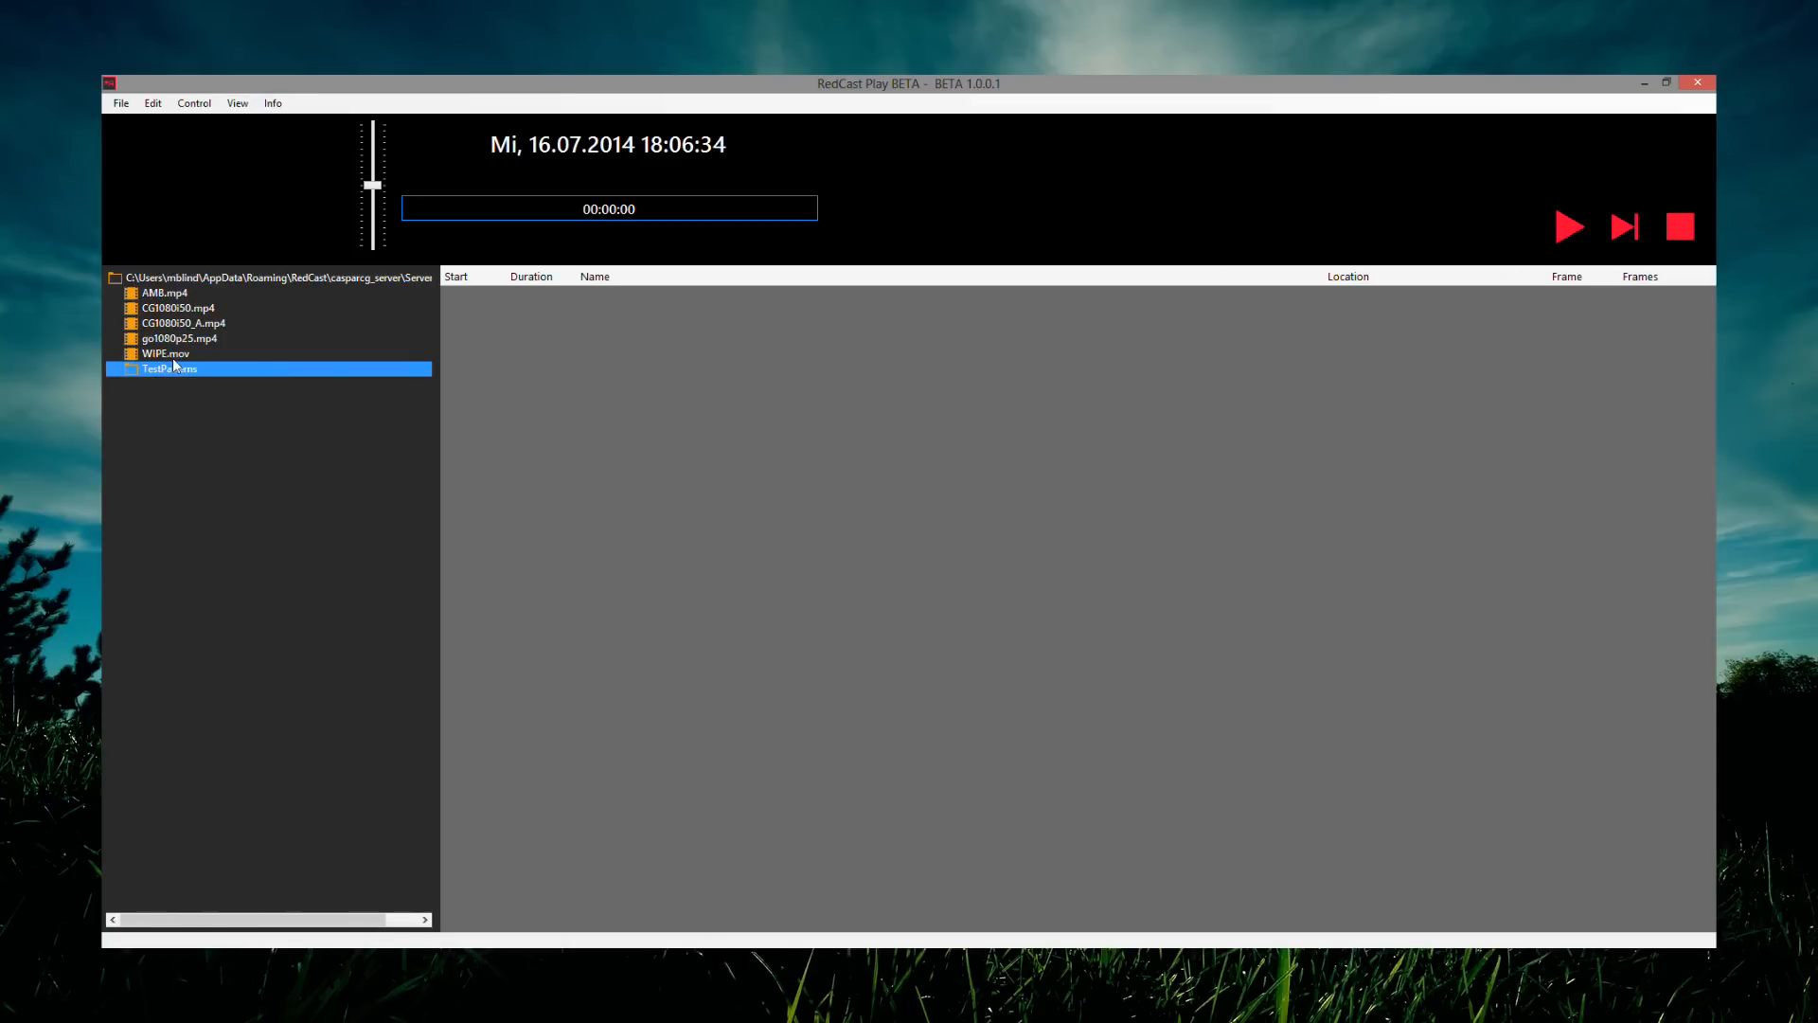
click(182, 308)
- Open the server's media folder in the file explorer and try to add AMB.mp4 to the playlist
click(237, 103)
click(252, 137)
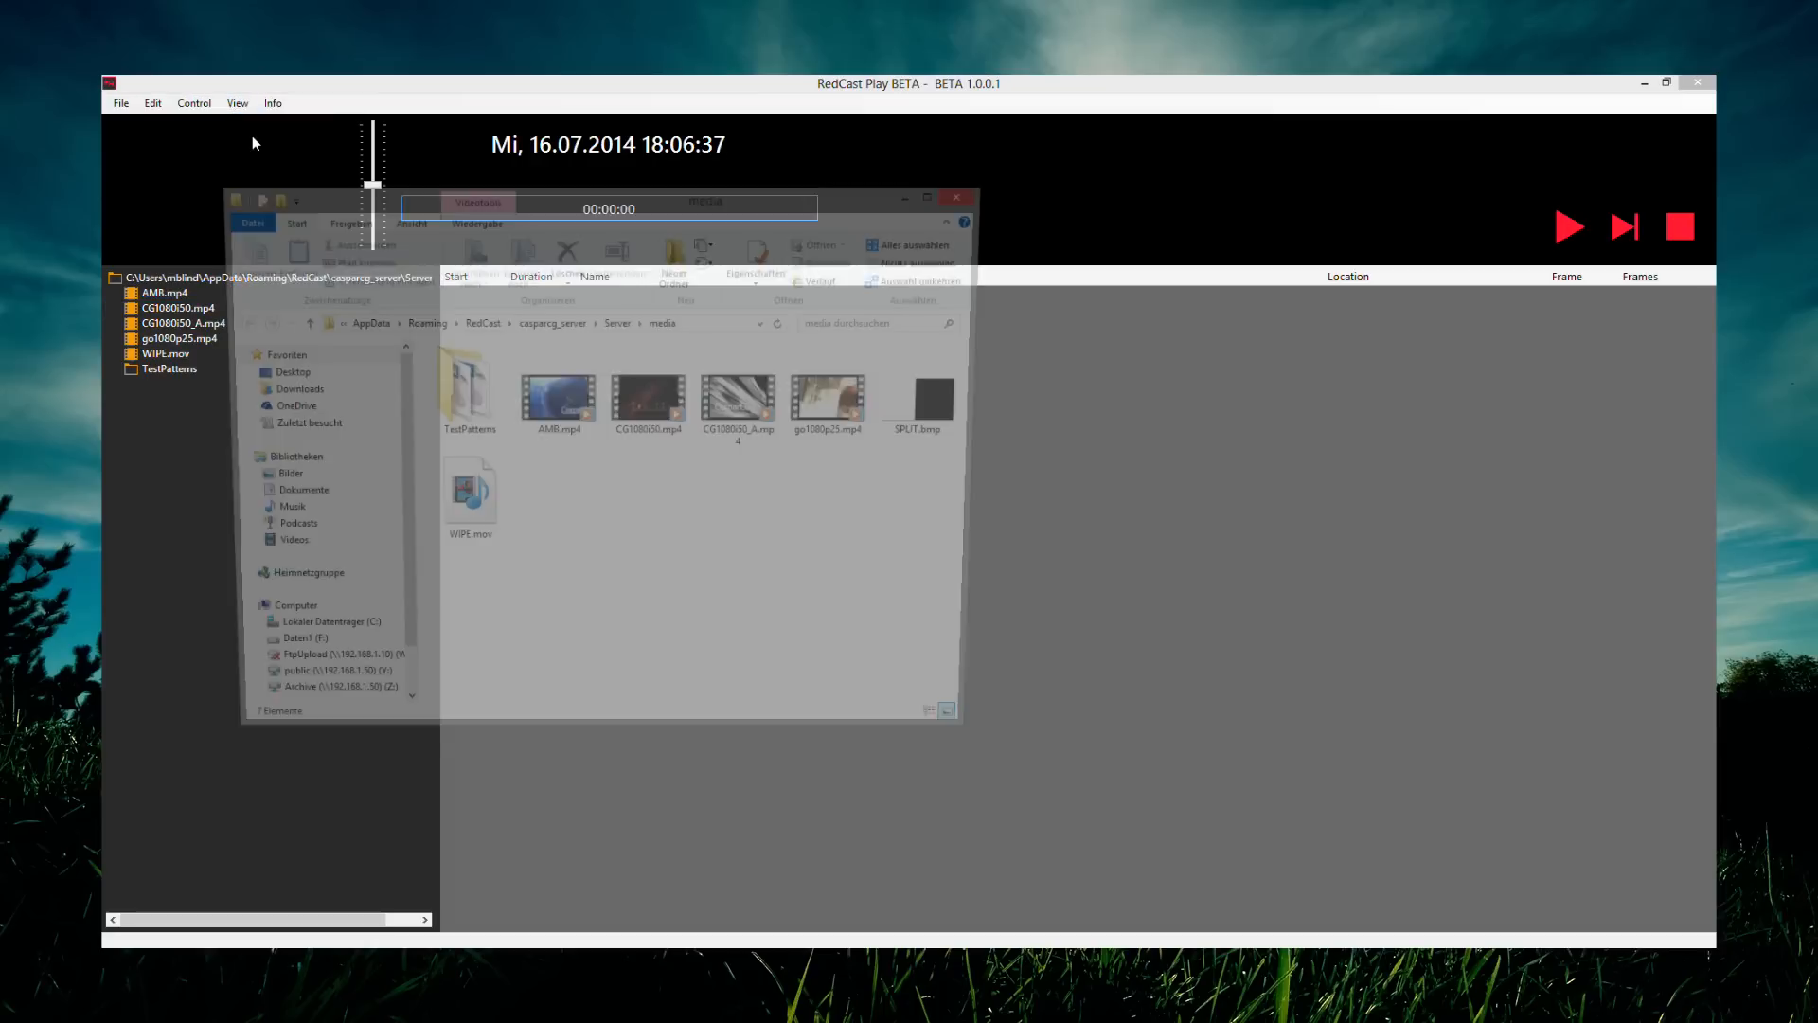
drag(633, 207, 1076, 214)
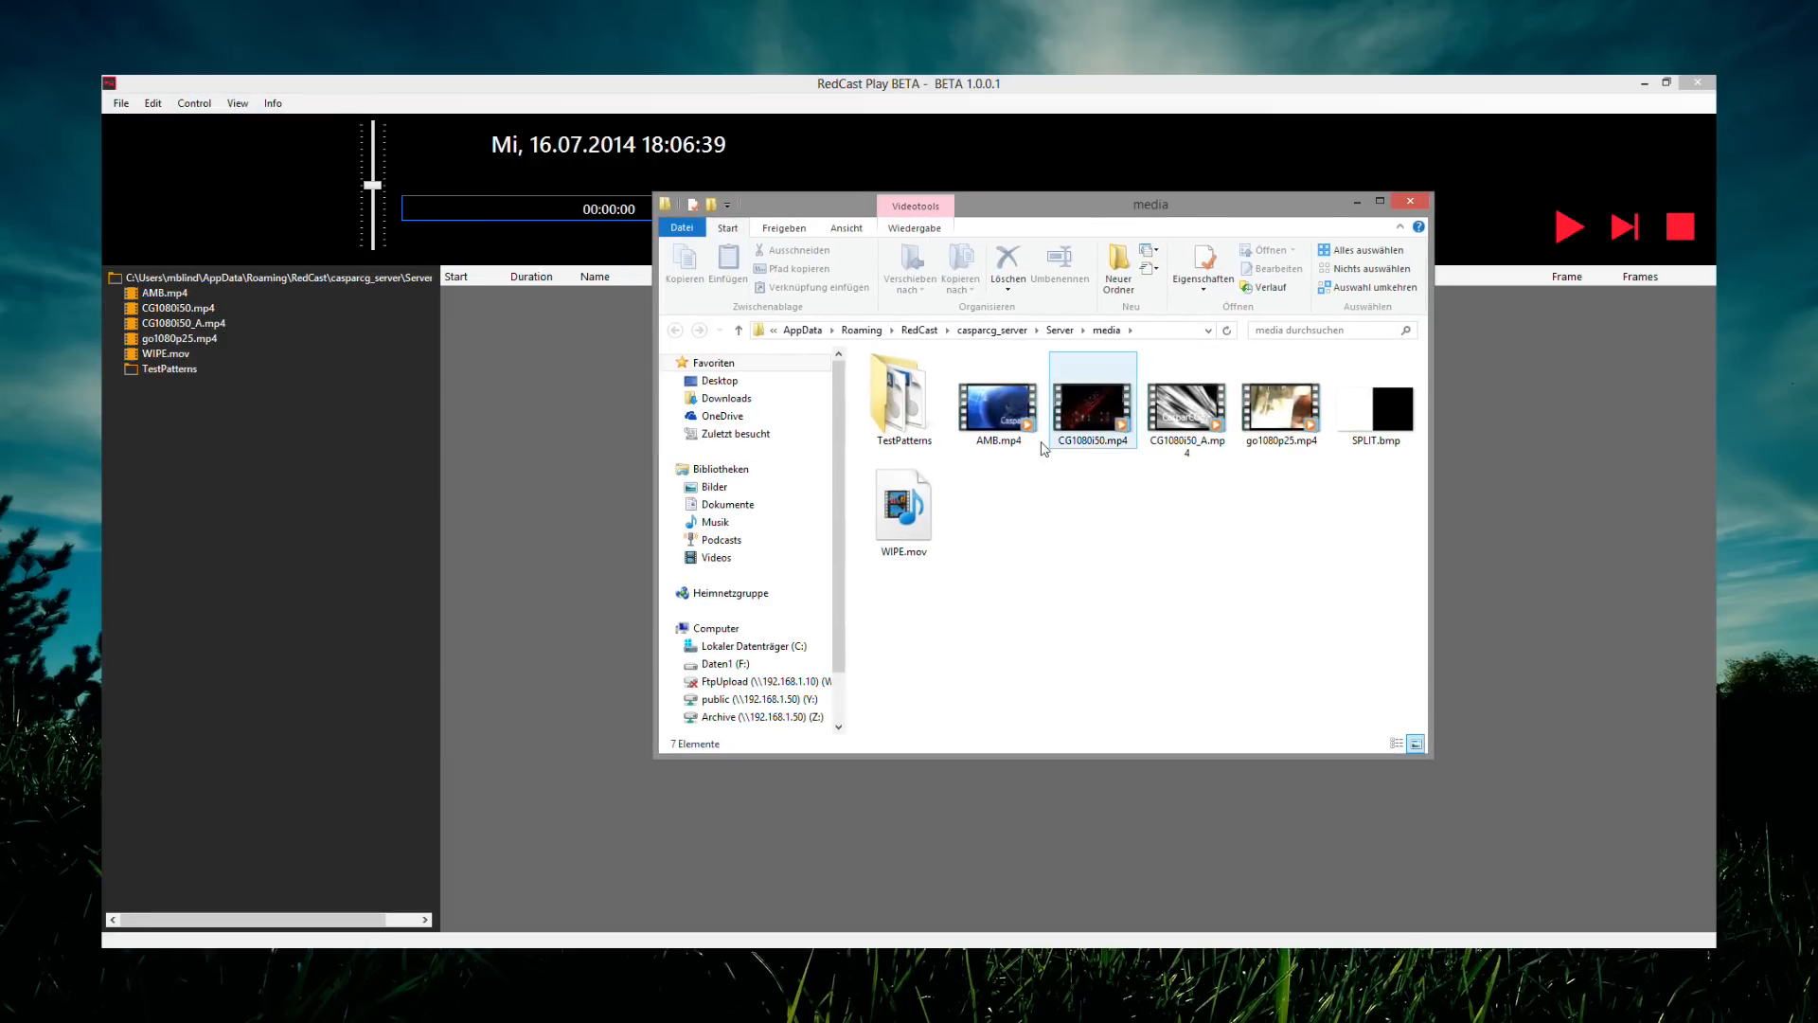
drag(991, 425, 579, 370)
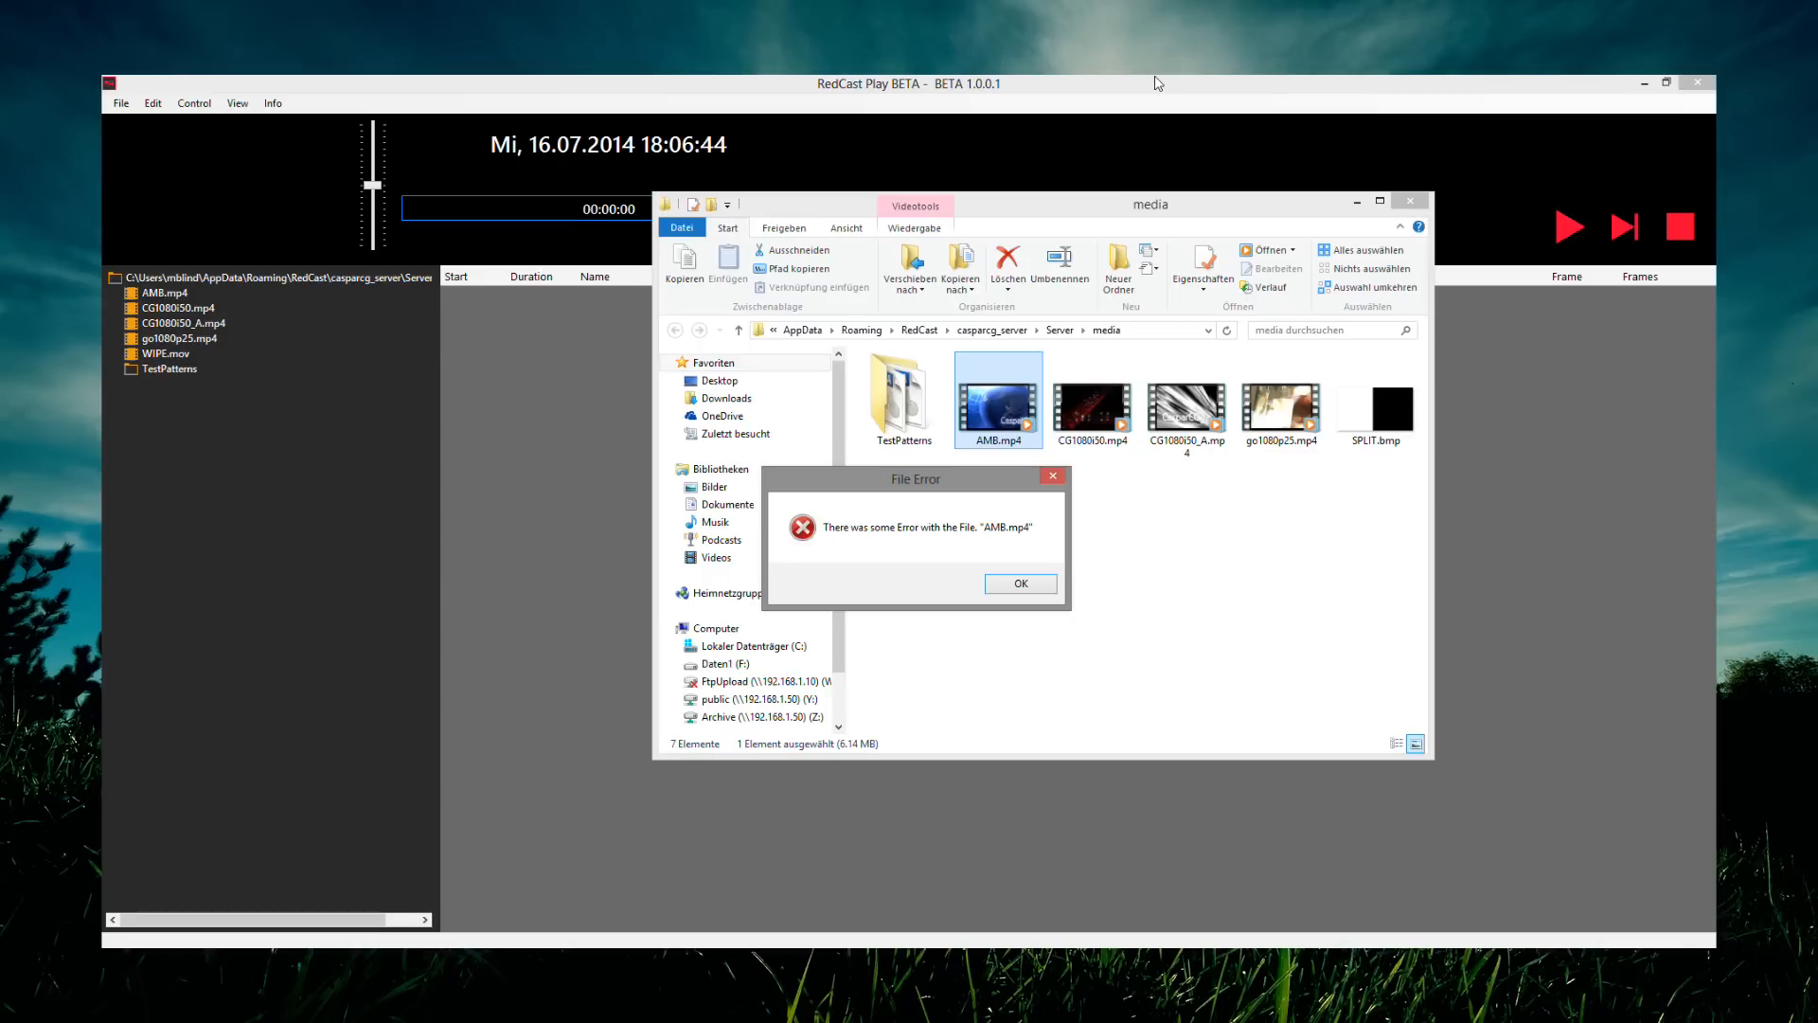
click(1021, 584)
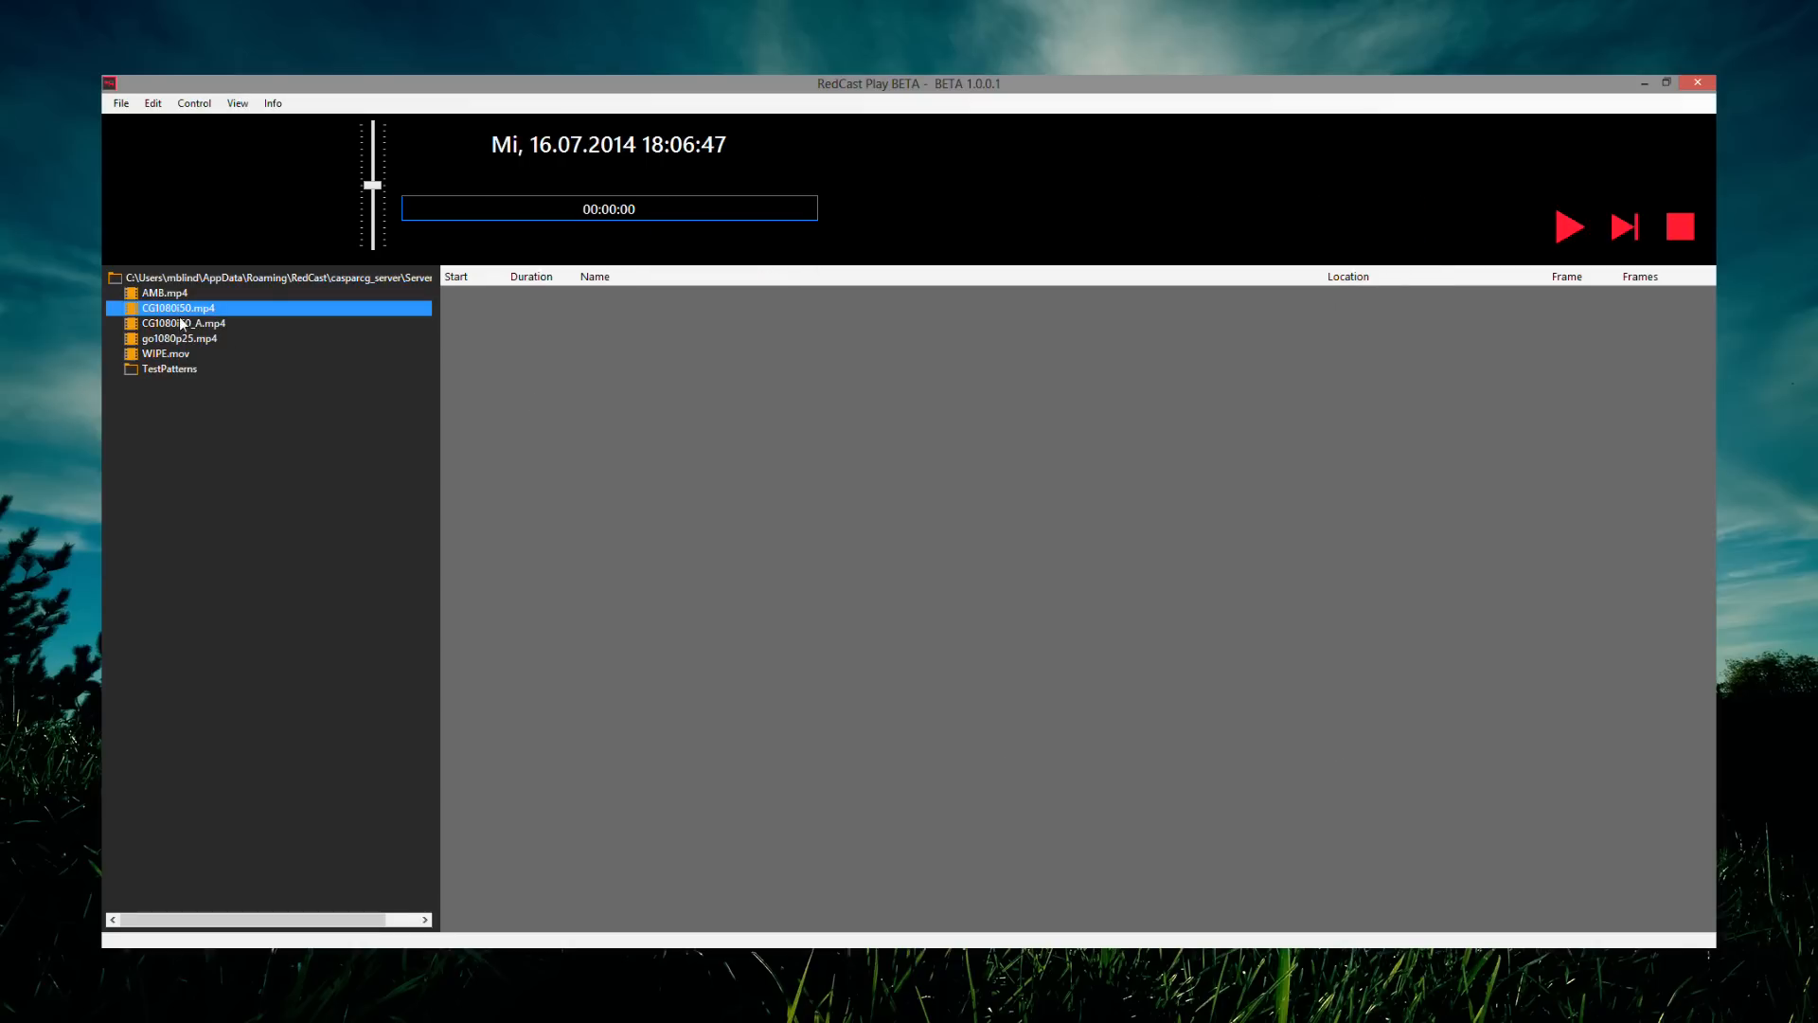
- Try to add CG1080i50_A.mp4 from the media browser to the playlist
drag(187, 331, 811, 392)
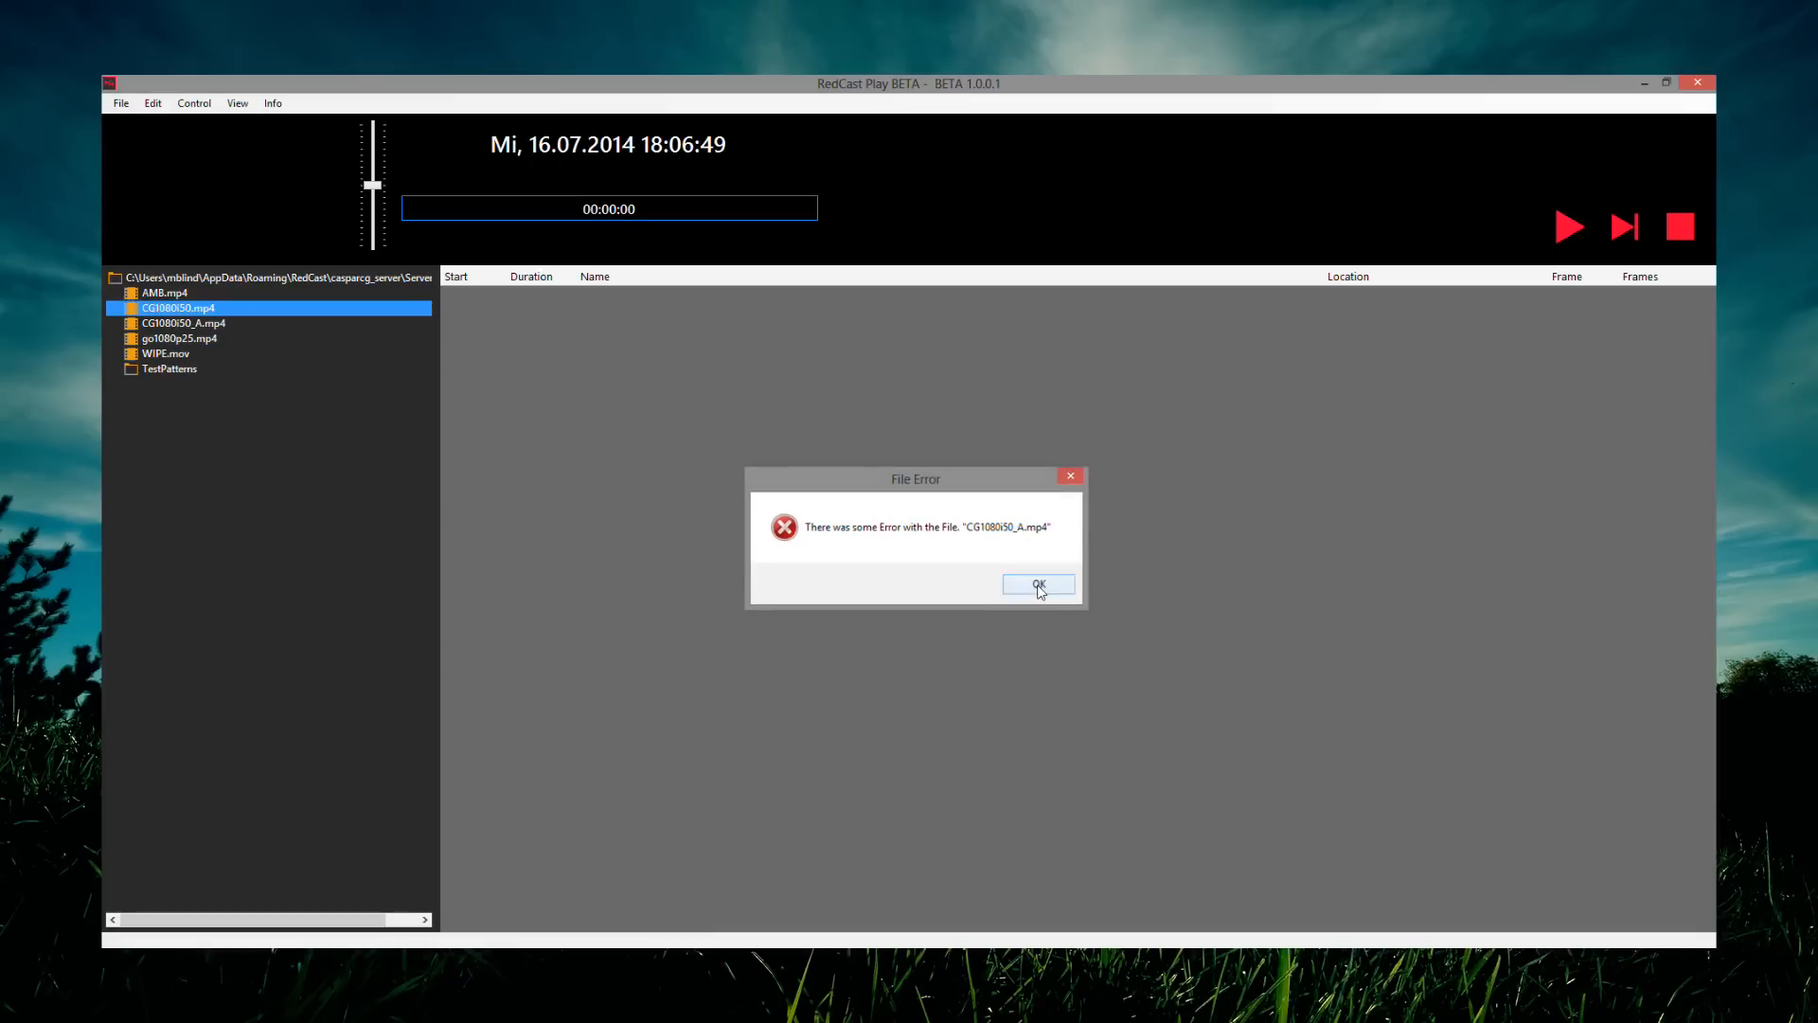
click(1039, 585)
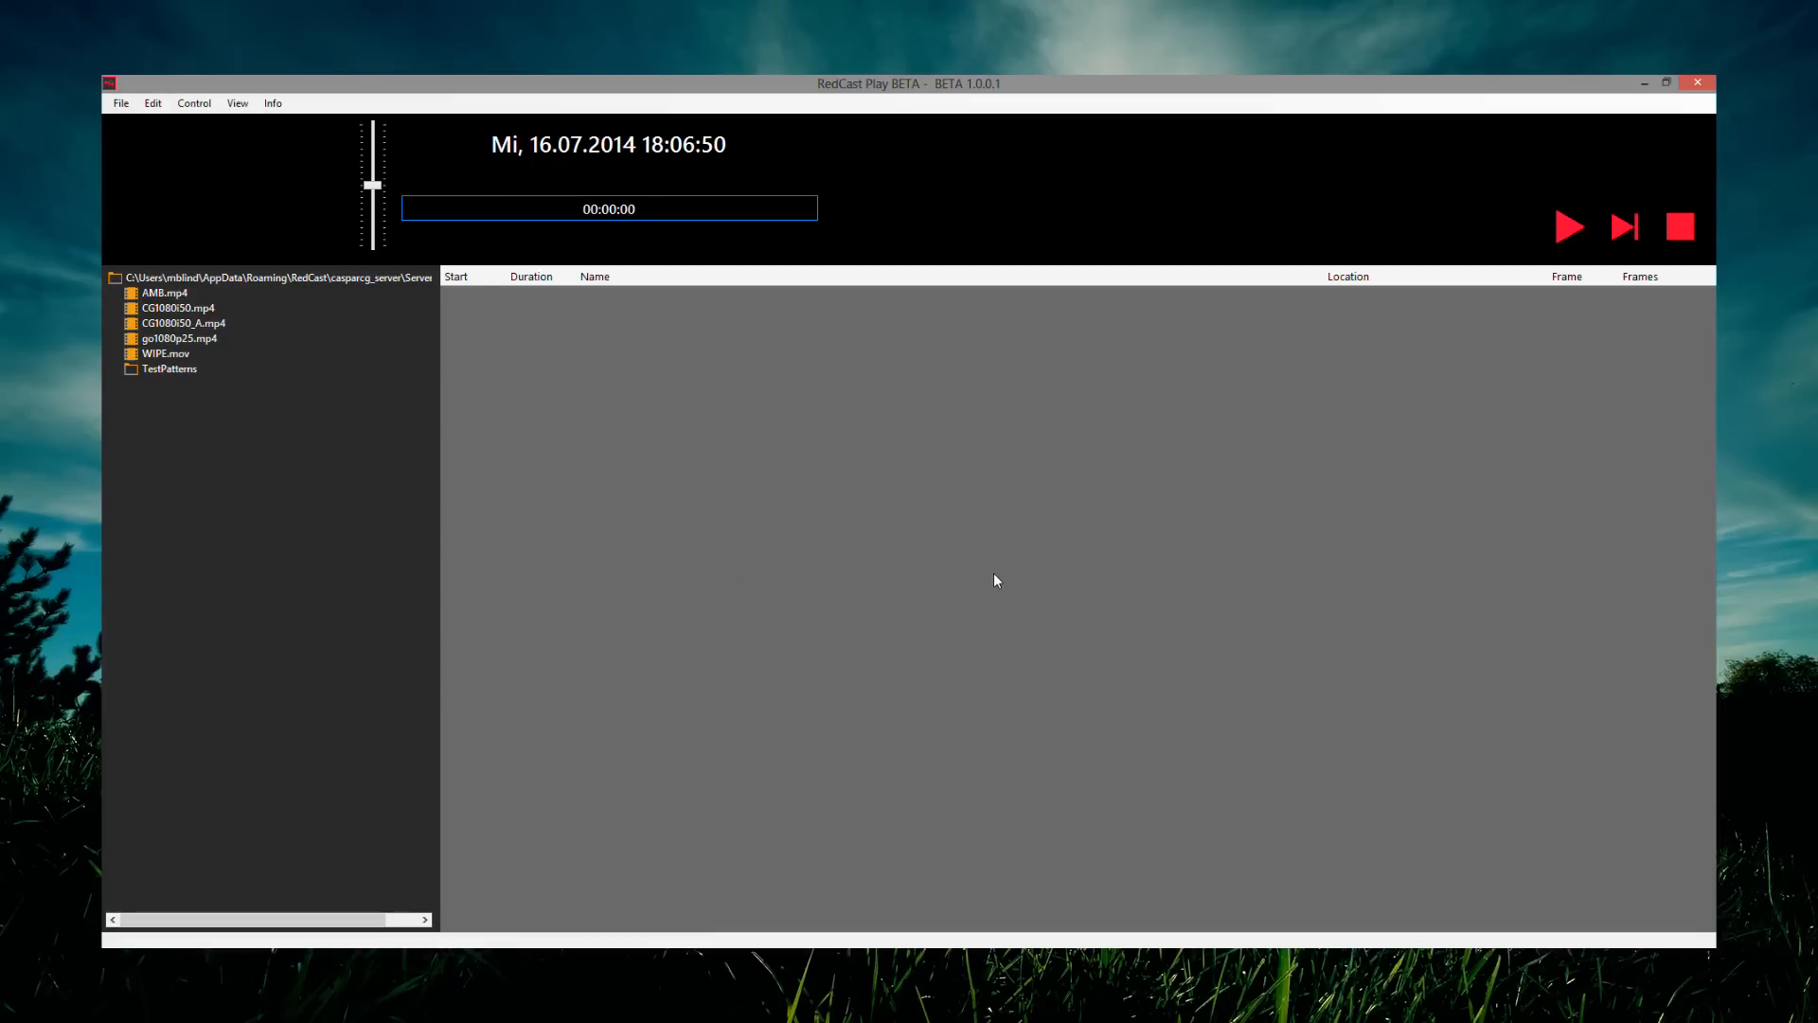
click(196, 104)
mouse_move(237, 104)
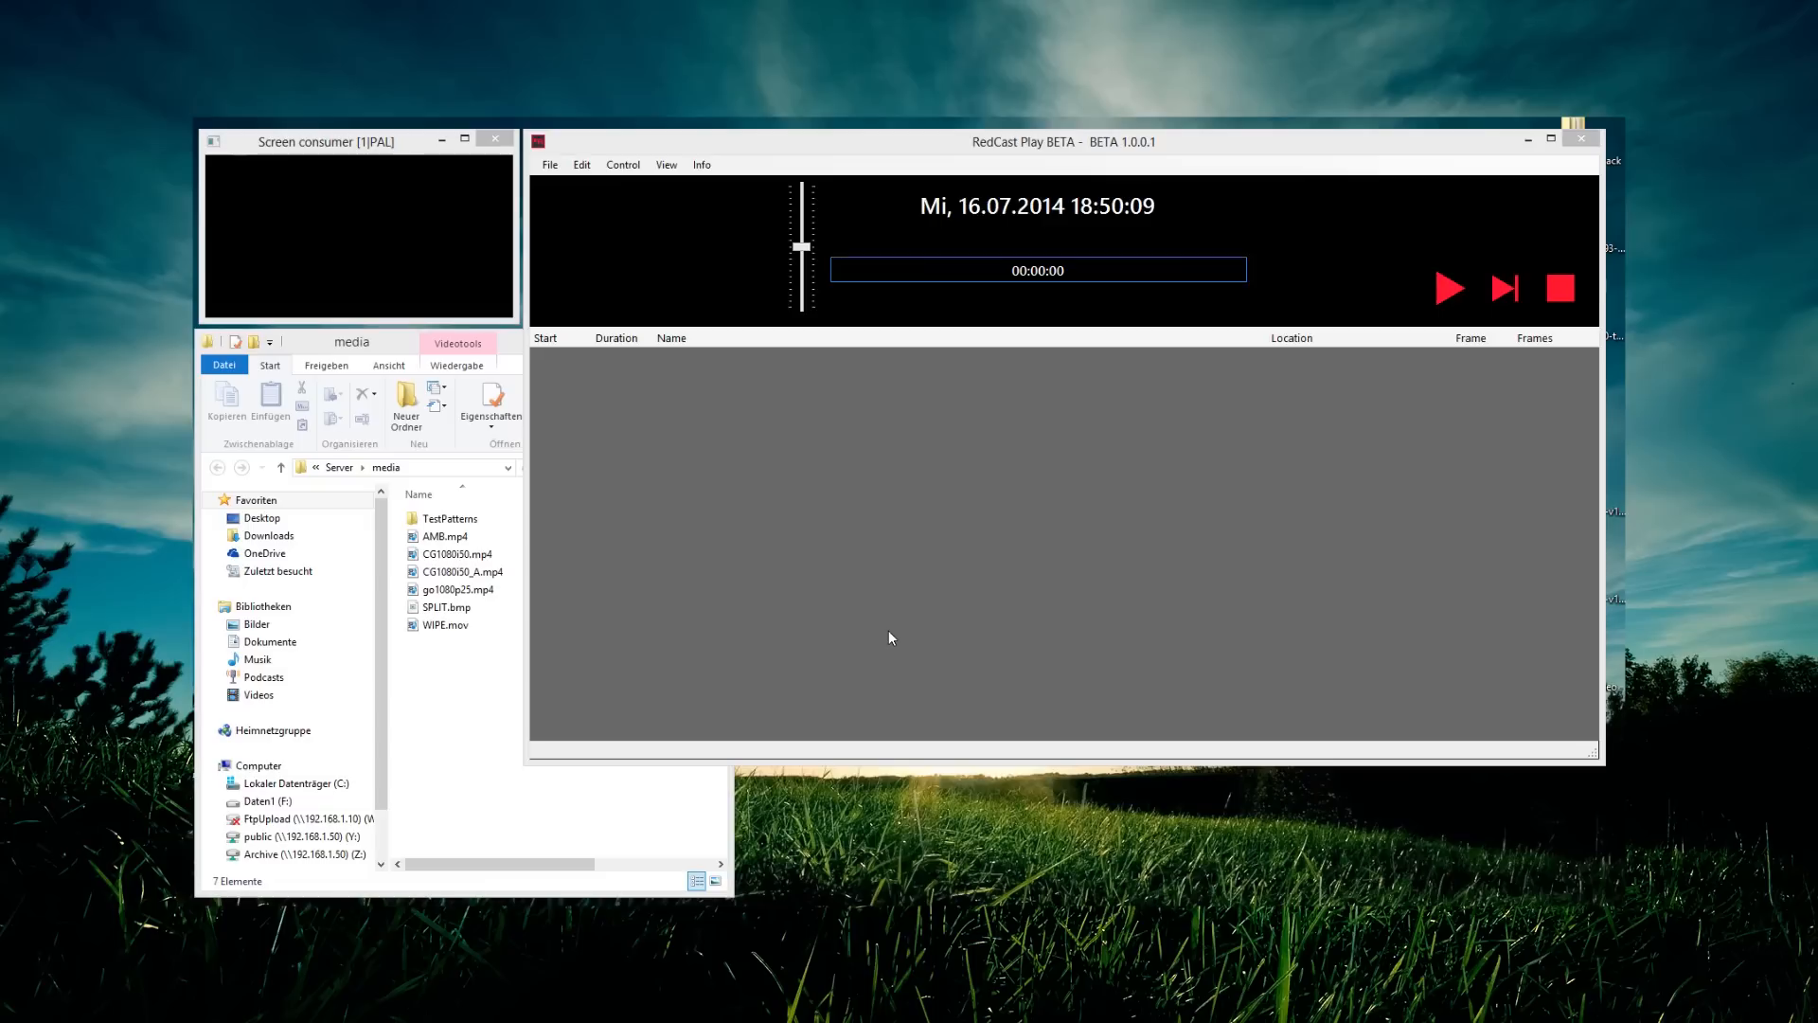
- Fill the playlist from the media folder with AMB, WIPE, go1080p25, CG1080i50_A and CG1080i50, in that order
drag(445, 536, 1017, 490)
drag(474, 572, 673, 375)
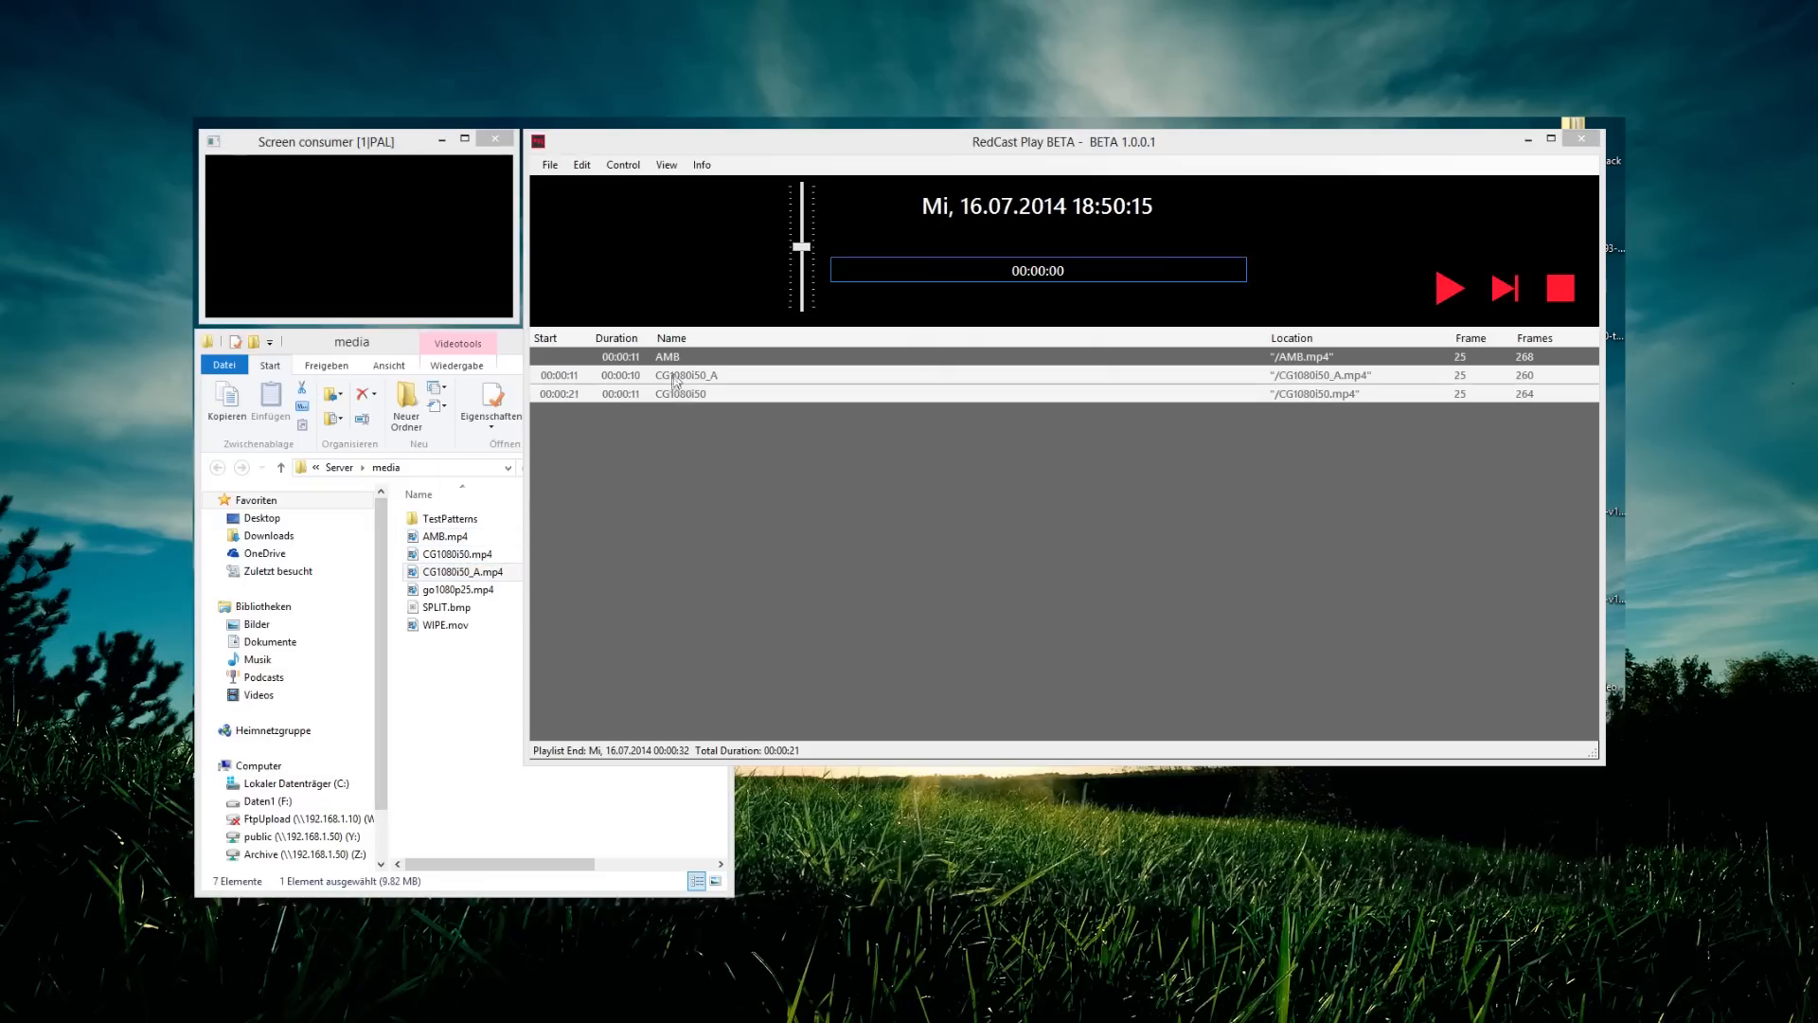
drag(447, 592, 708, 373)
drag(445, 625, 843, 373)
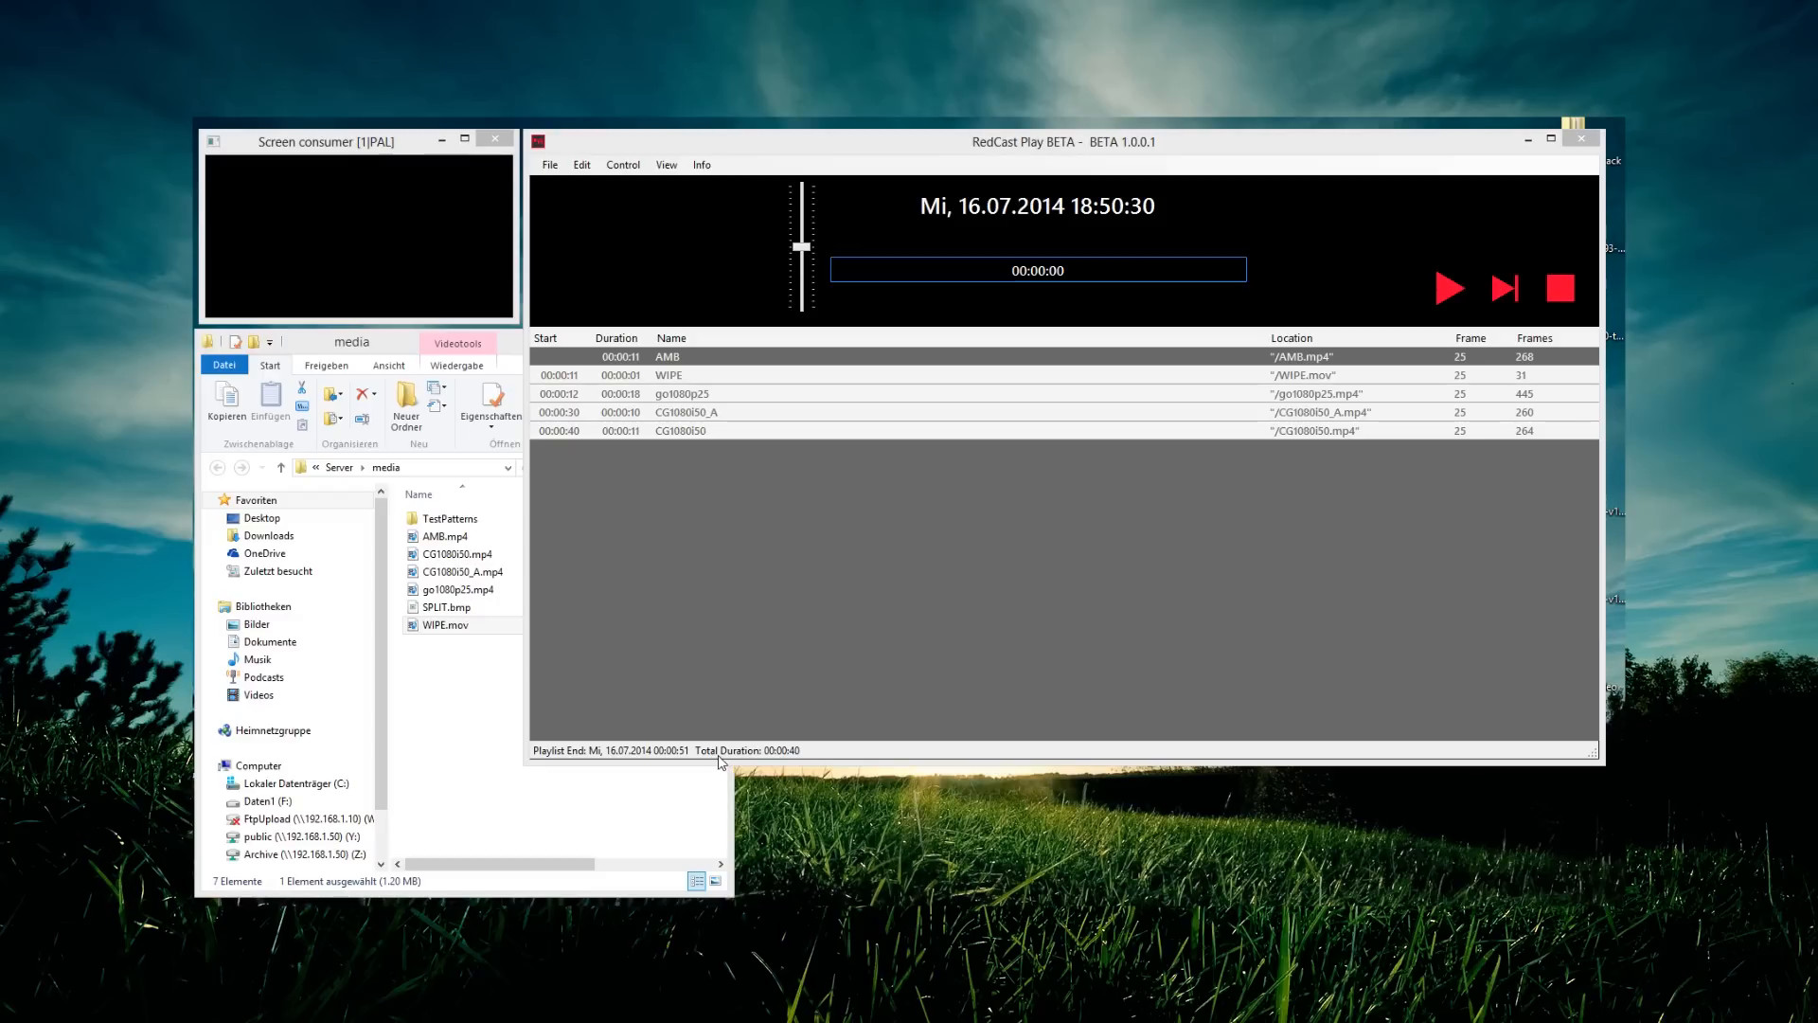
- Start playing the playlist and restart playback from the go1080p25 clip
click(1449, 287)
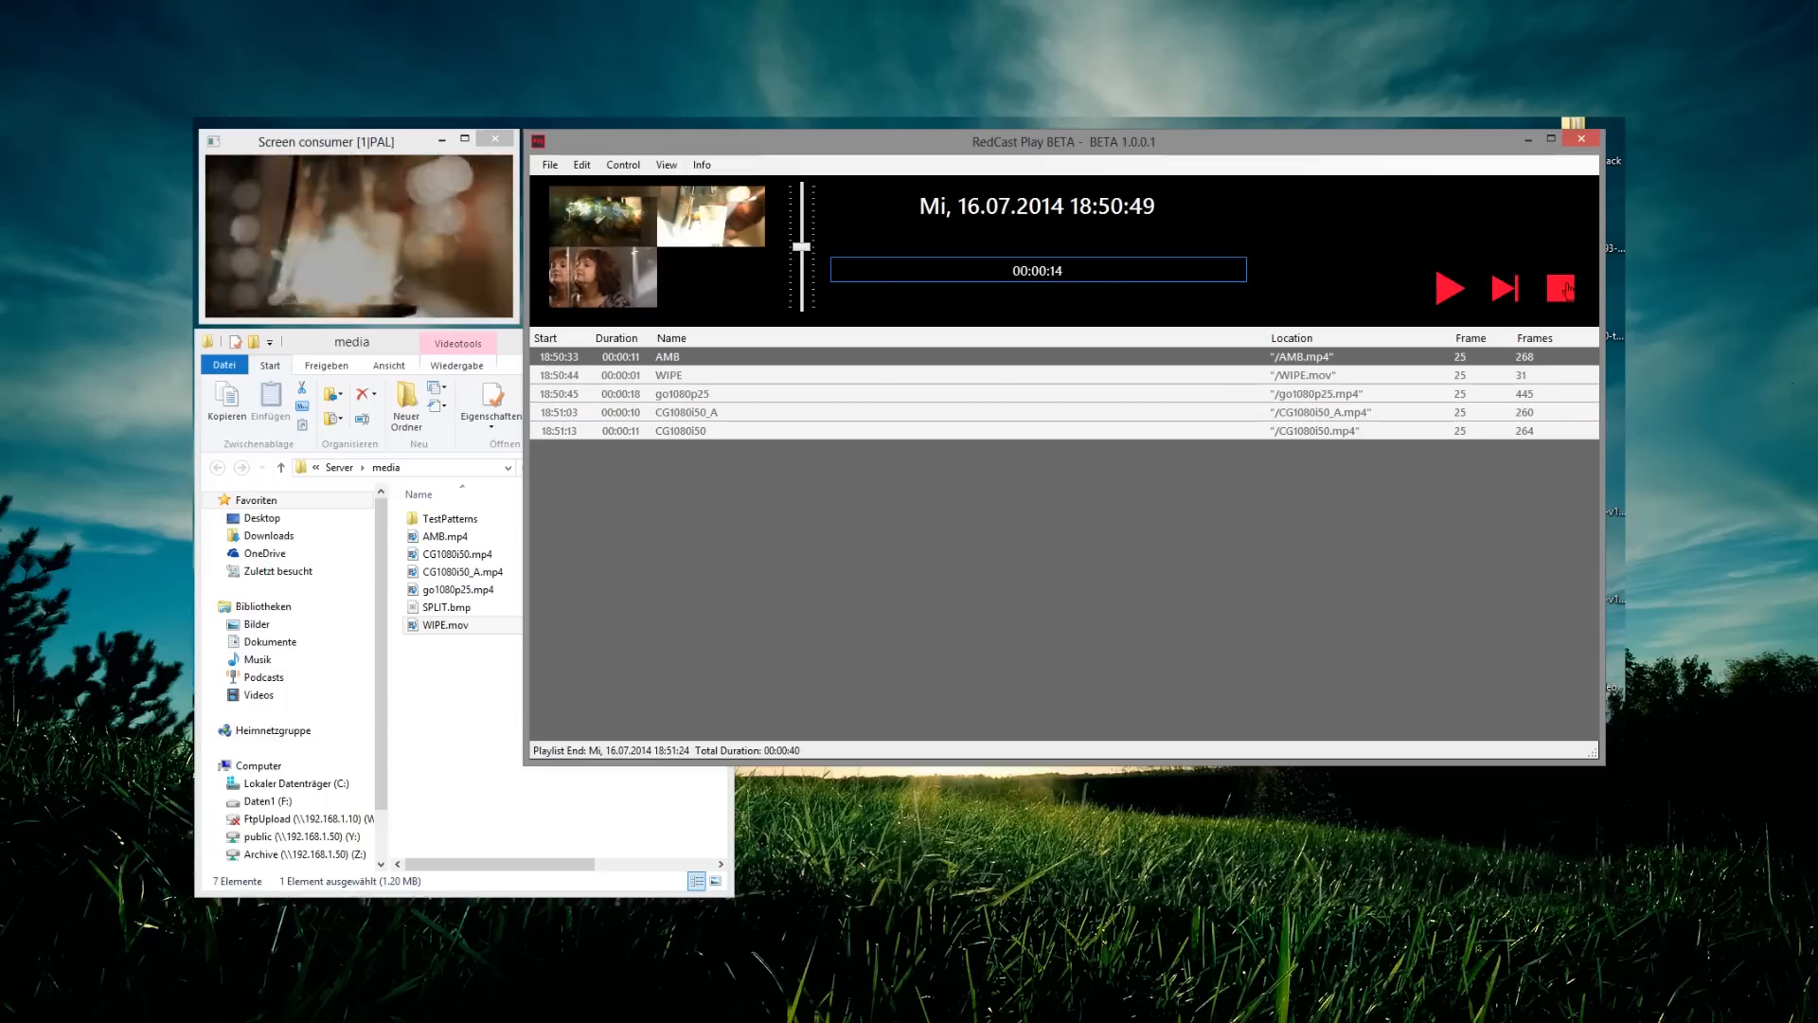
click(1427, 398)
click(1450, 288)
- Add WIPE.mov, AMB.mp4 and a multiple selection of all the media files to the playlist during playback
drag(445, 536, 688, 360)
key(Return)
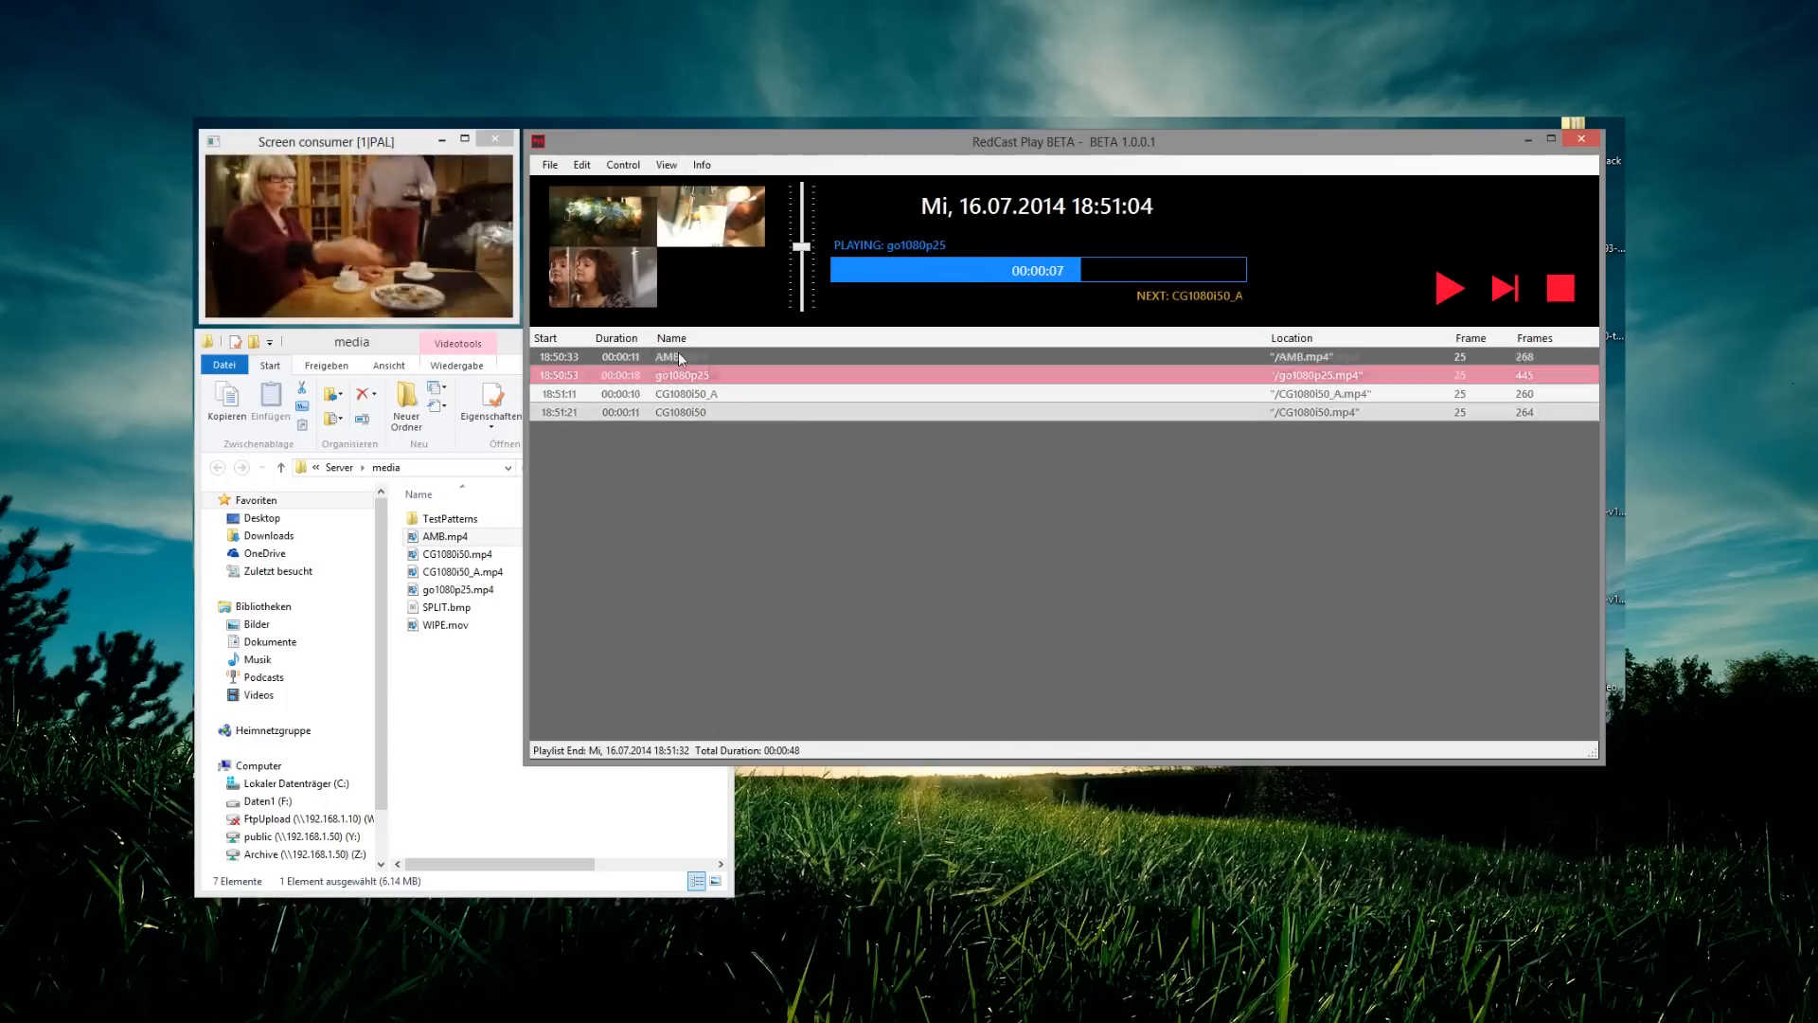
drag(446, 625, 620, 473)
drag(446, 536, 696, 394)
drag(497, 692, 445, 534)
drag(445, 554, 950, 417)
click(1035, 614)
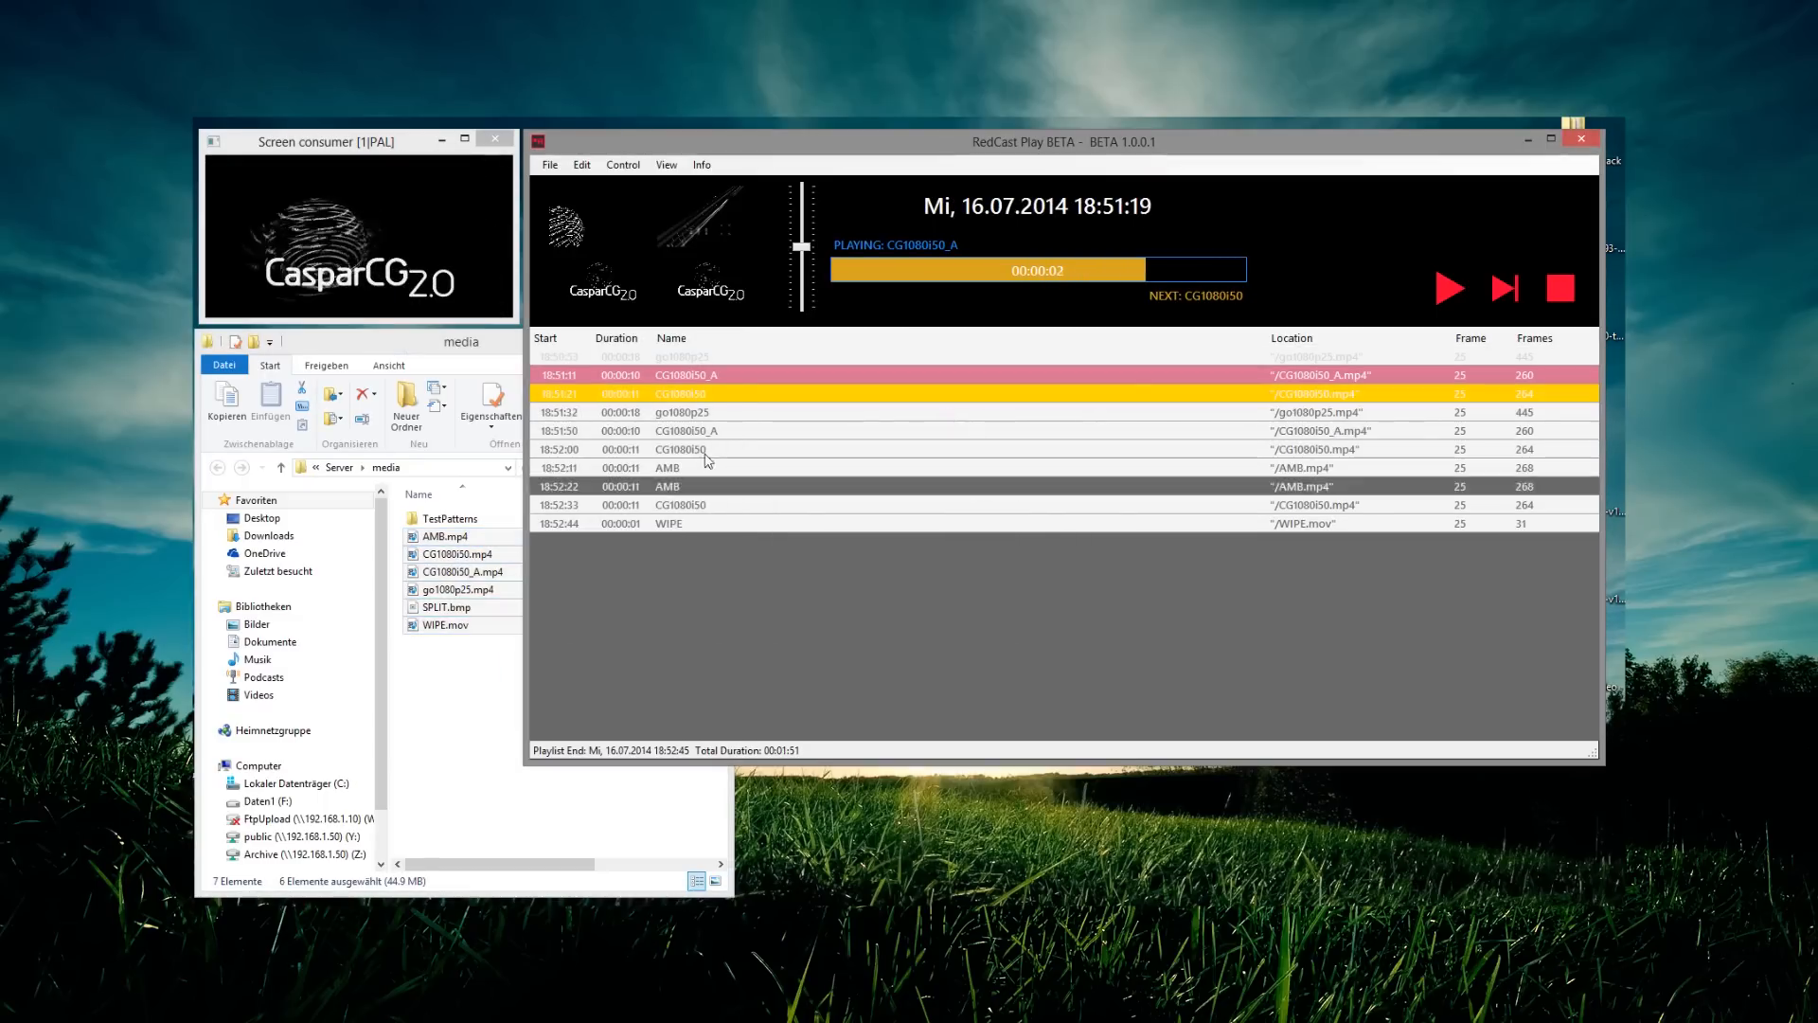
- Select the playlist entries from the queued CG1080i50_A clip through WIPE
click(721, 432)
shift+click(722, 522)
click(721, 432)
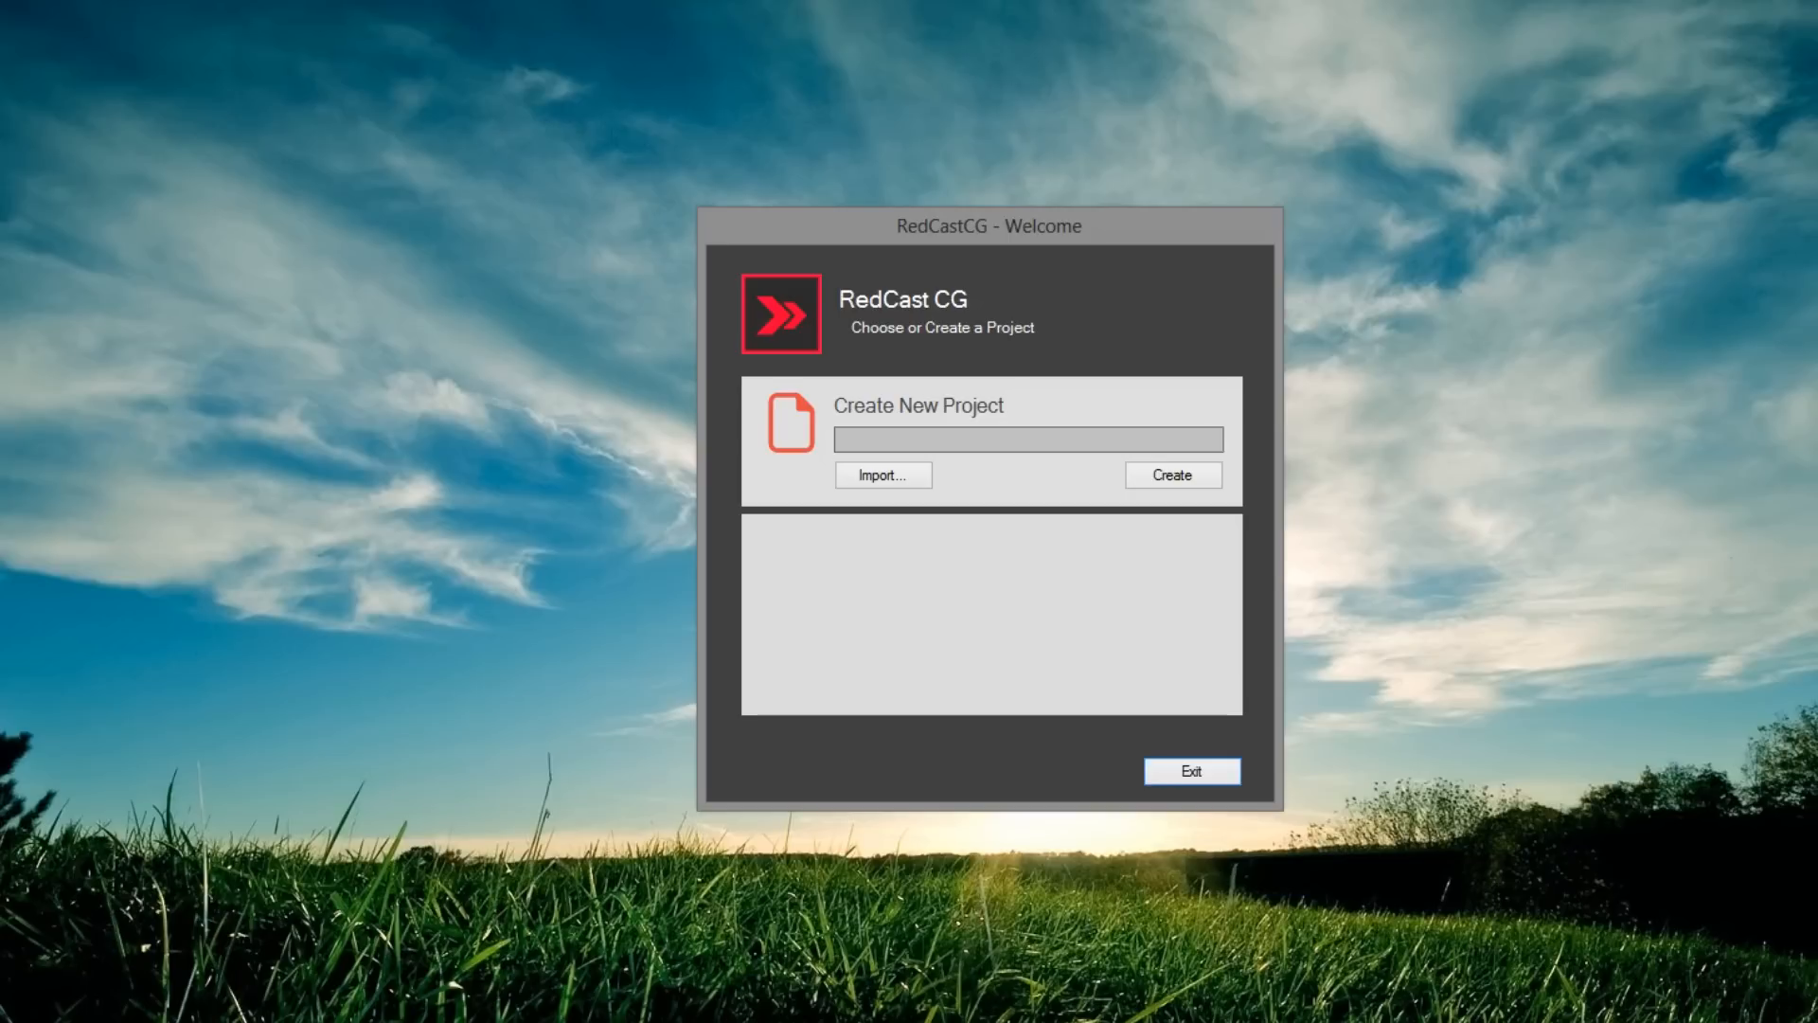
- Create a RedCast CG project named test and open it from the project list
click(1166, 443)
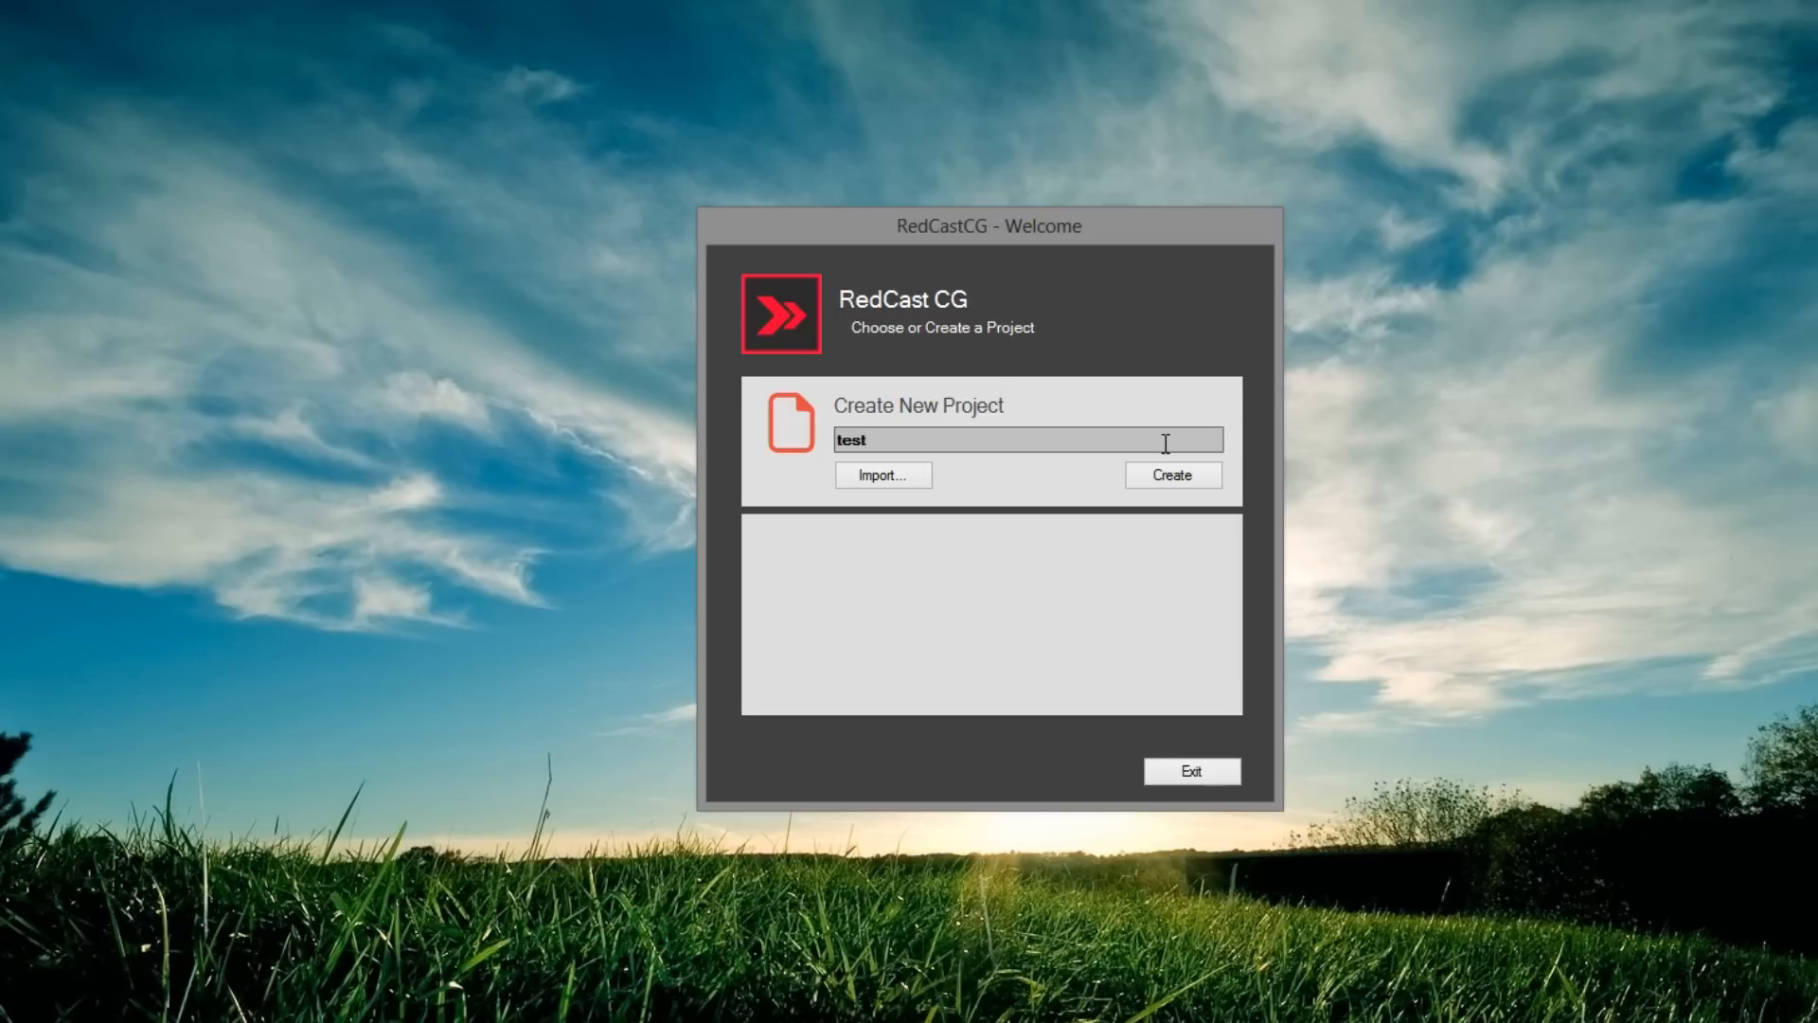
click(1182, 476)
double_click(805, 542)
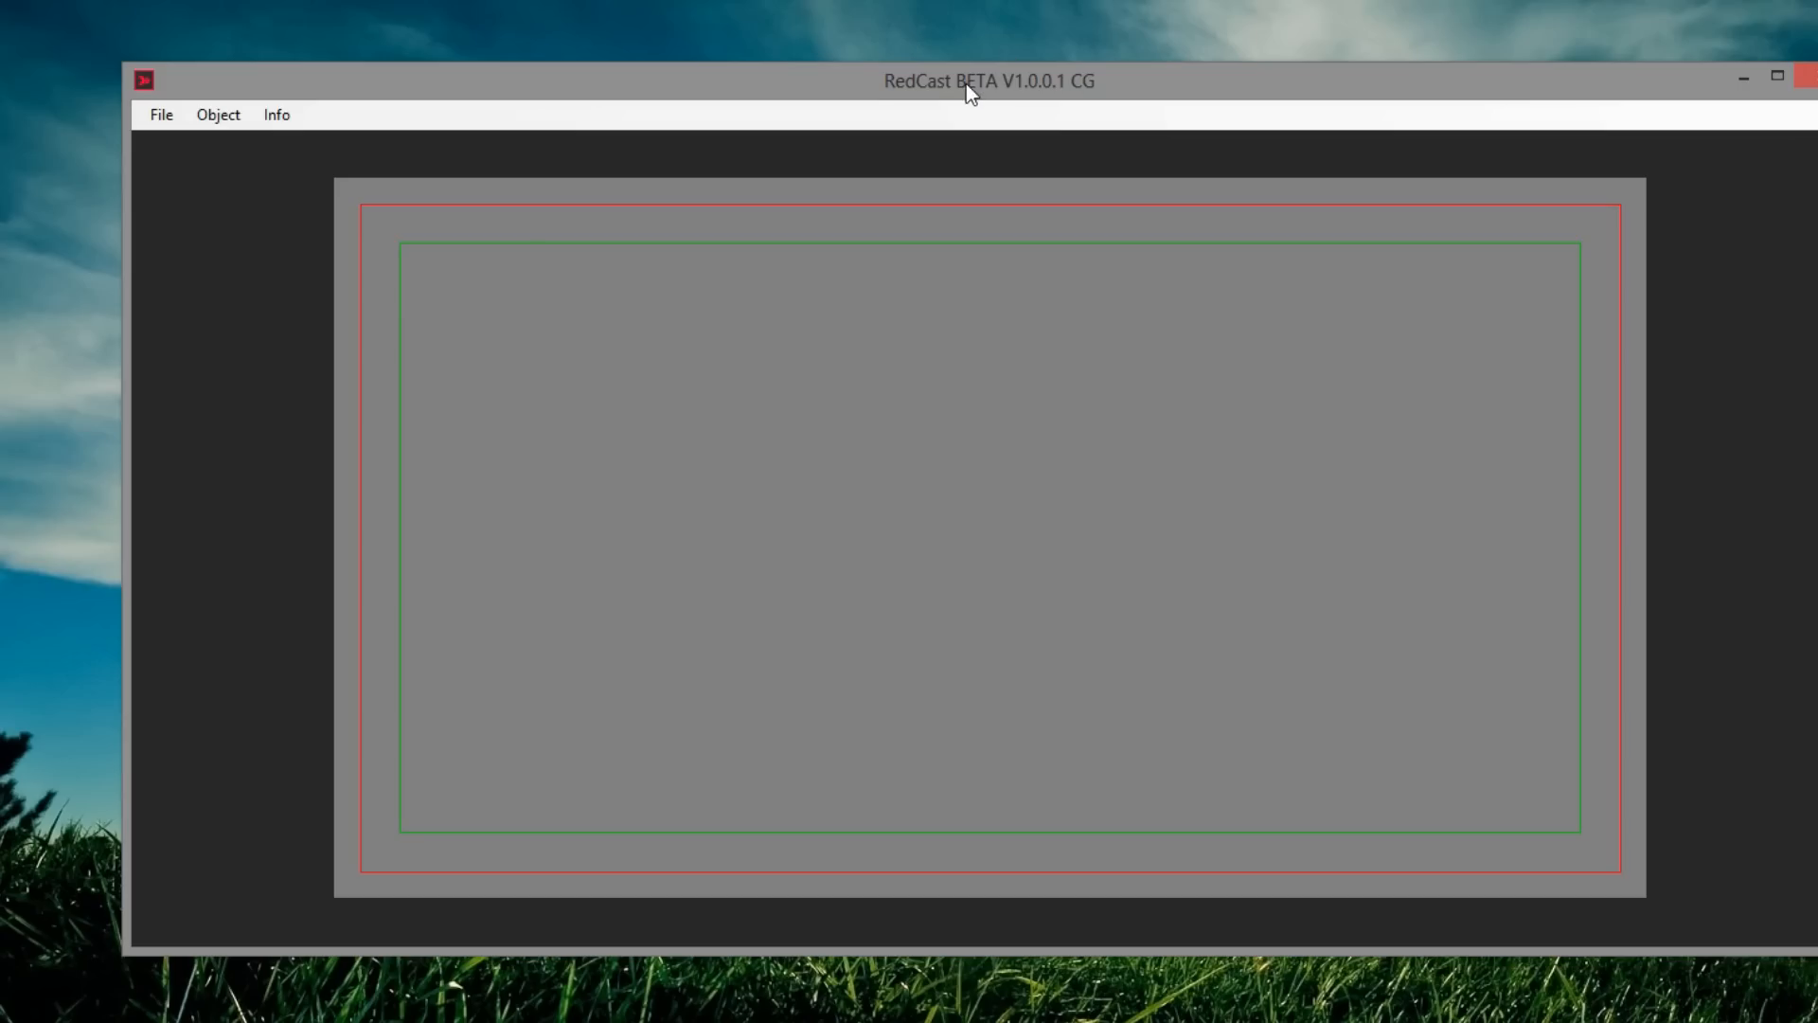
drag(966, 83, 923, 59)
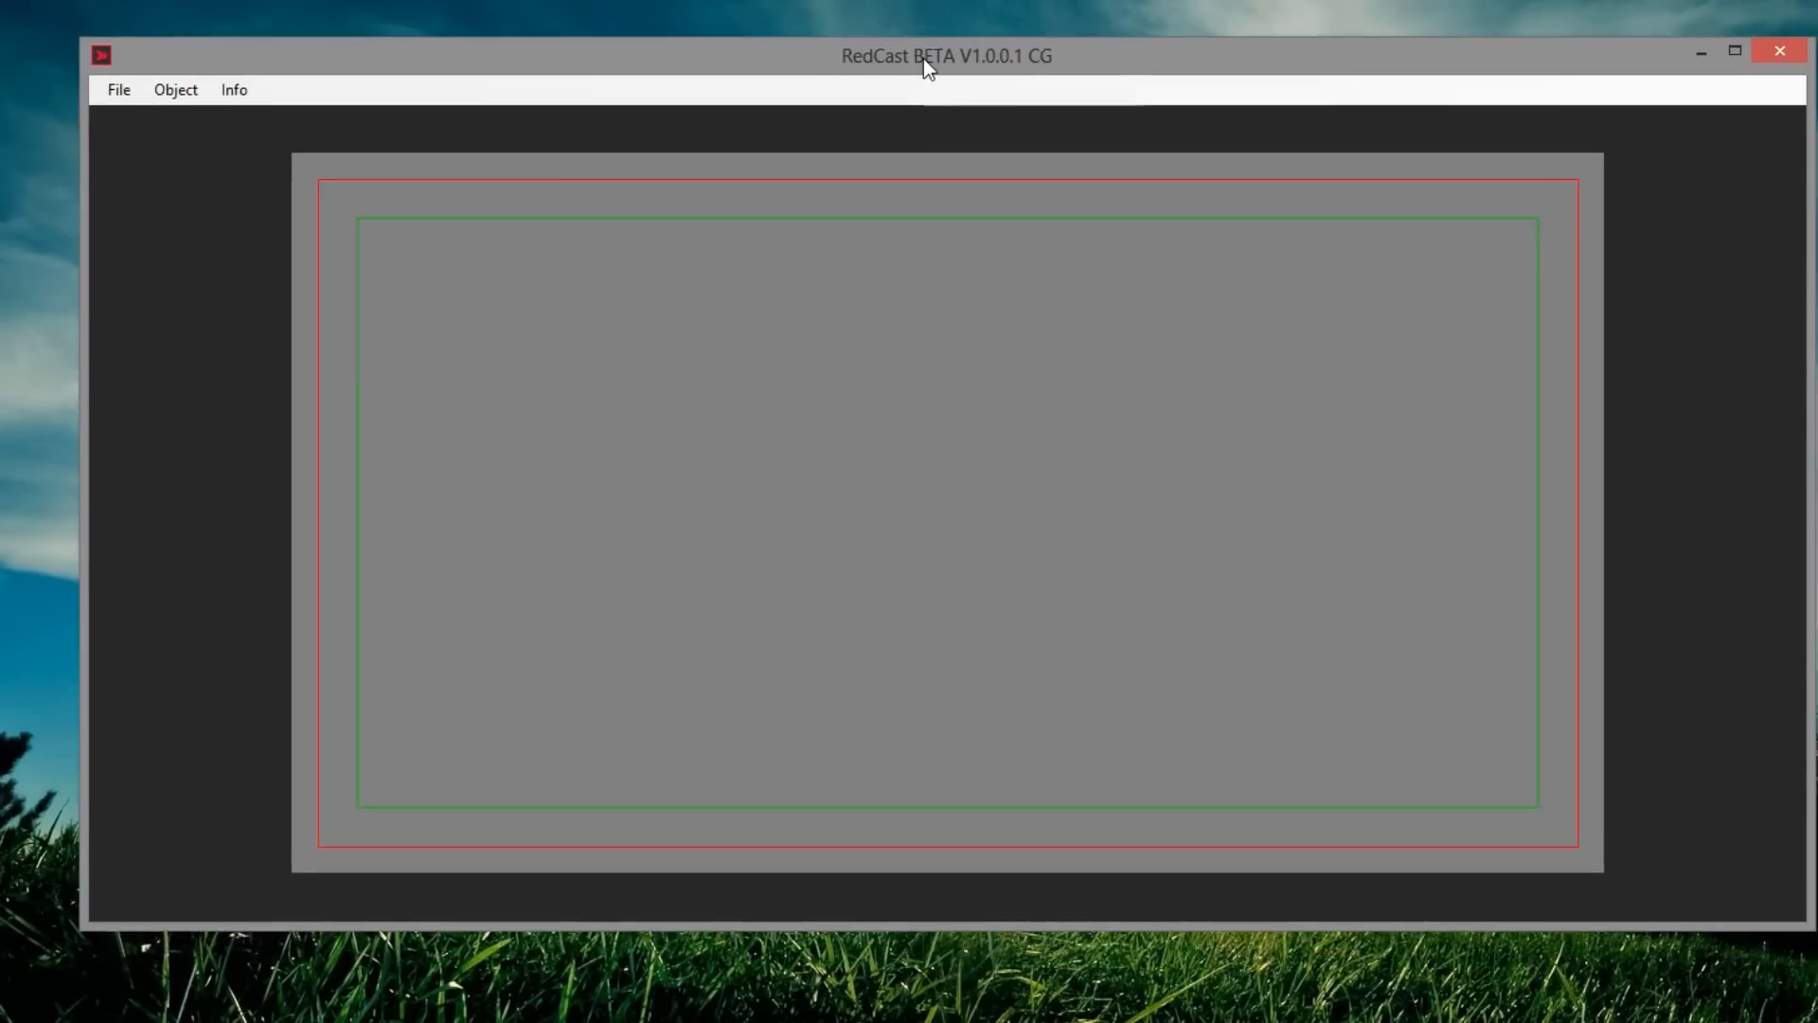
- Import the image exp.jpg into the project as a logo
click(125, 89)
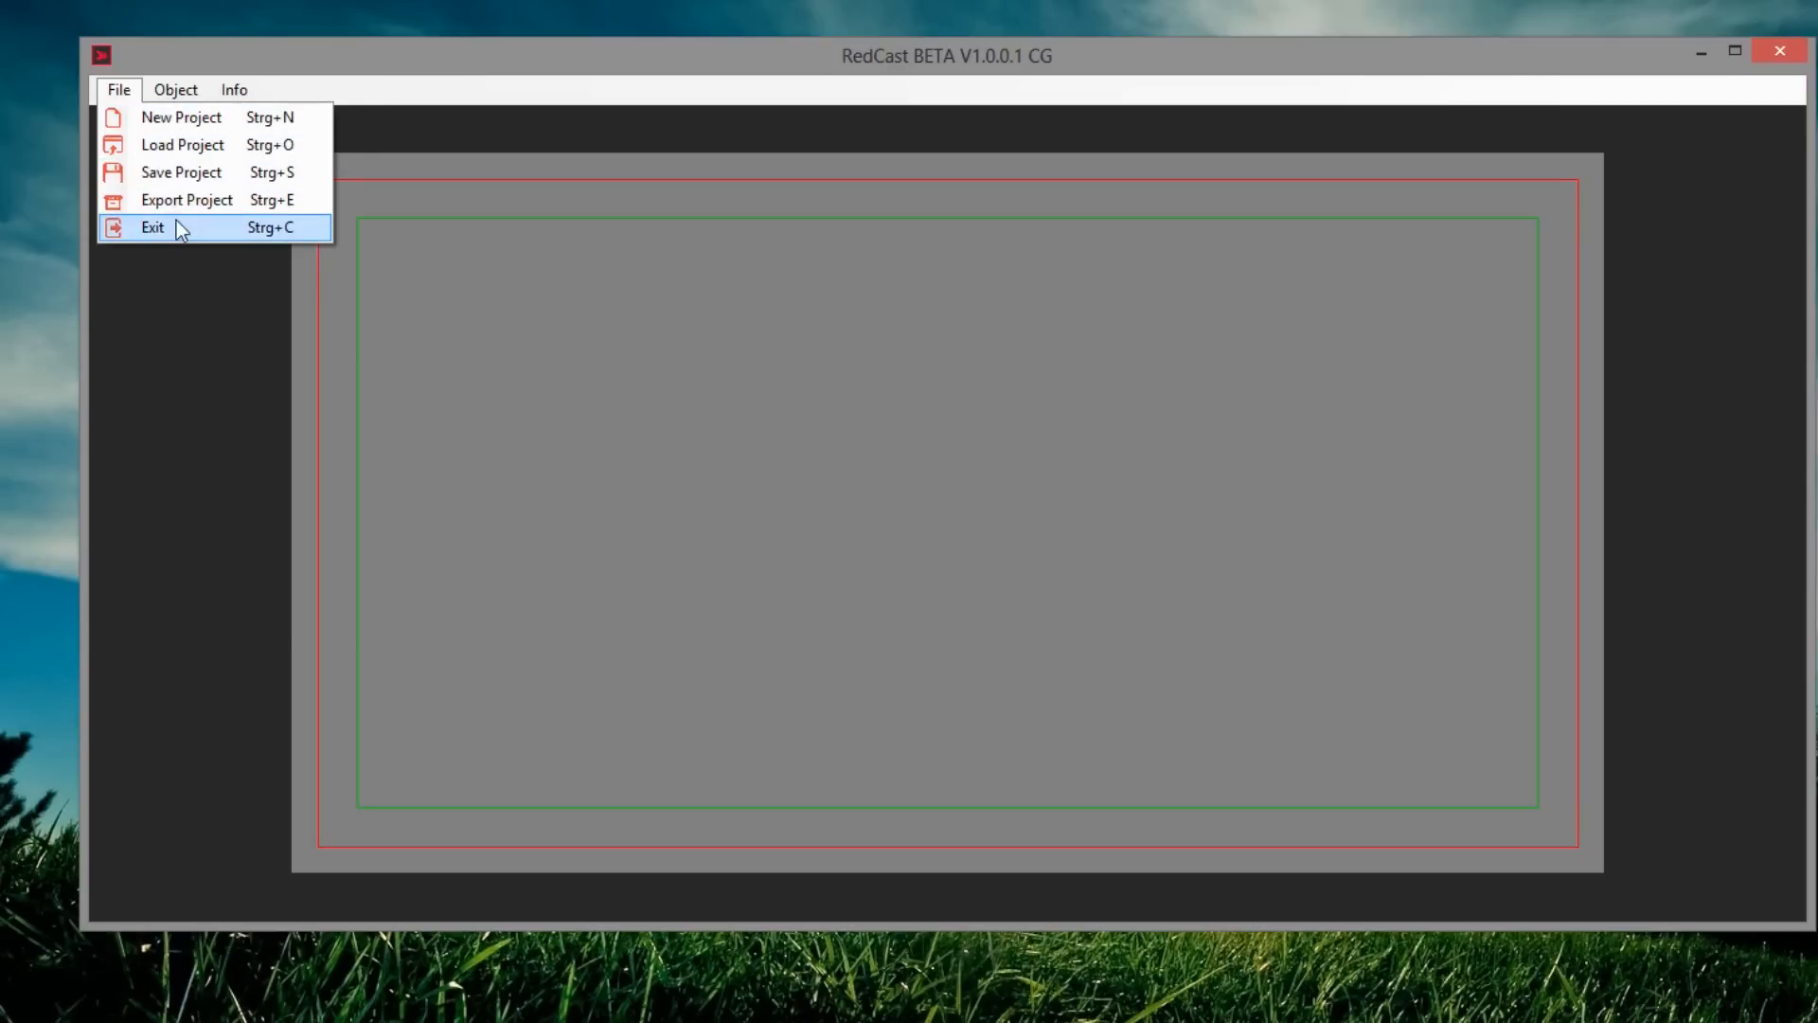
mouse_move(176, 89)
click(204, 115)
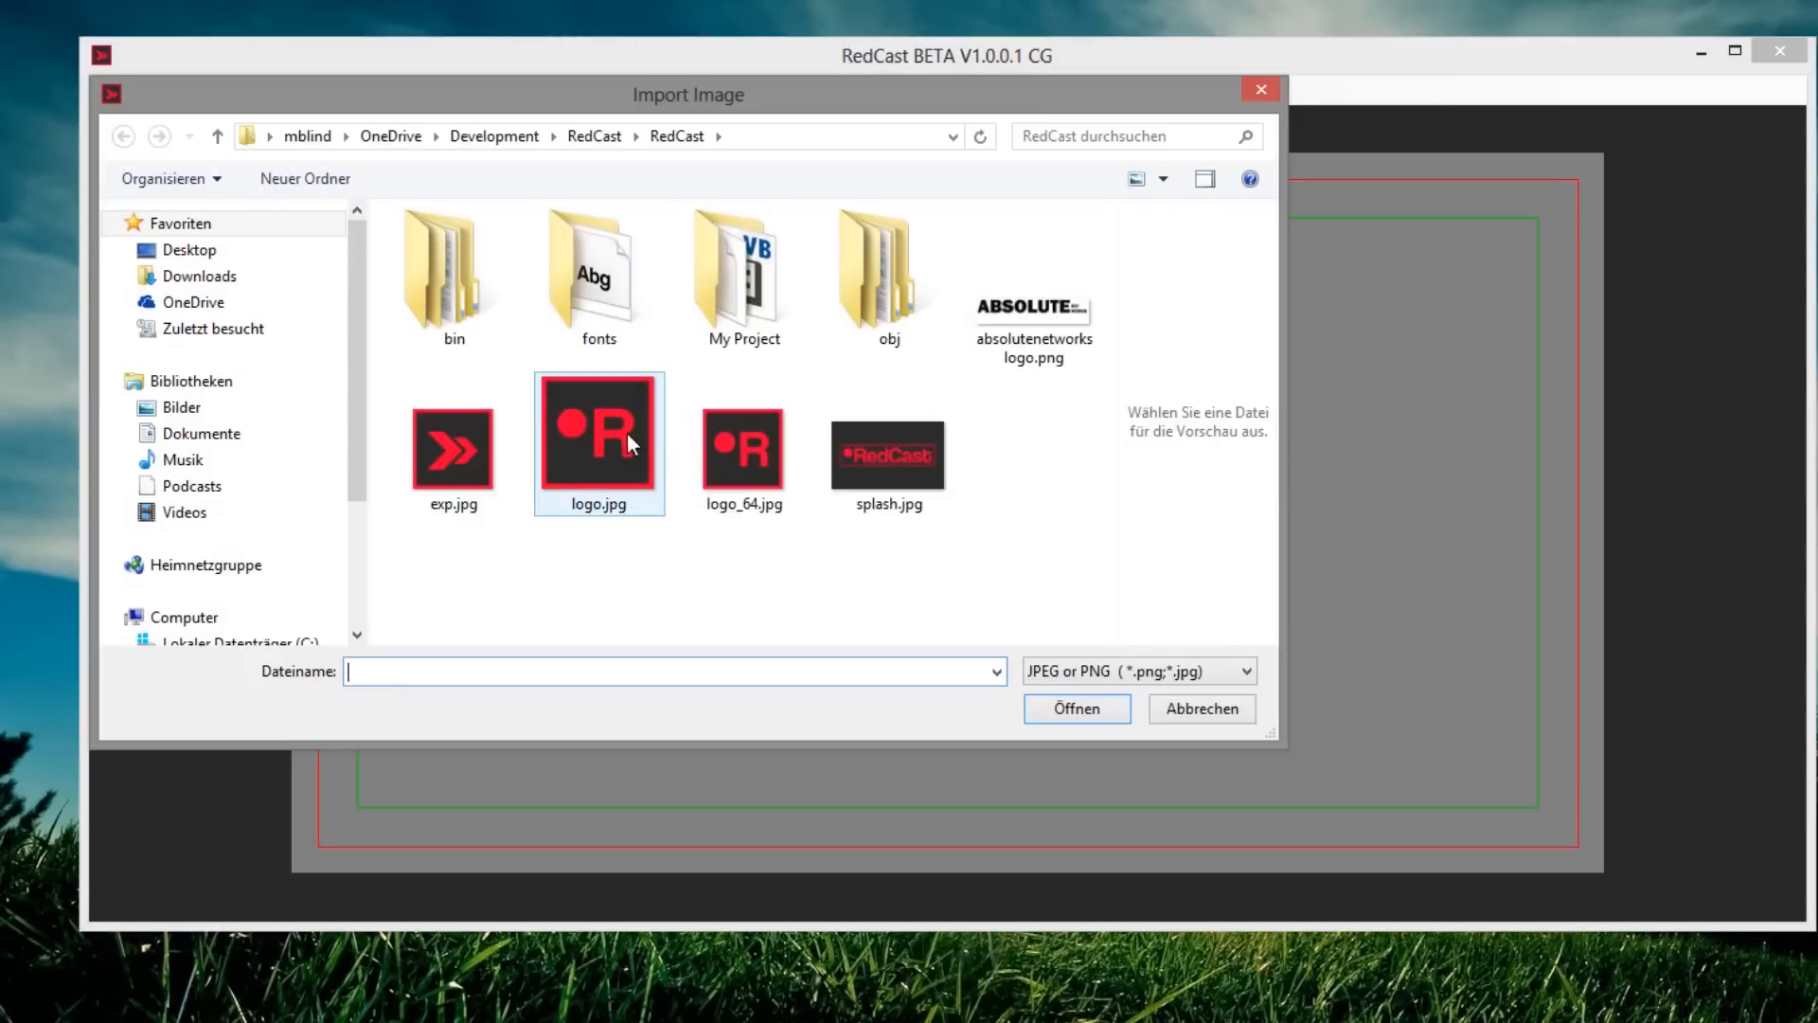
double_click(456, 447)
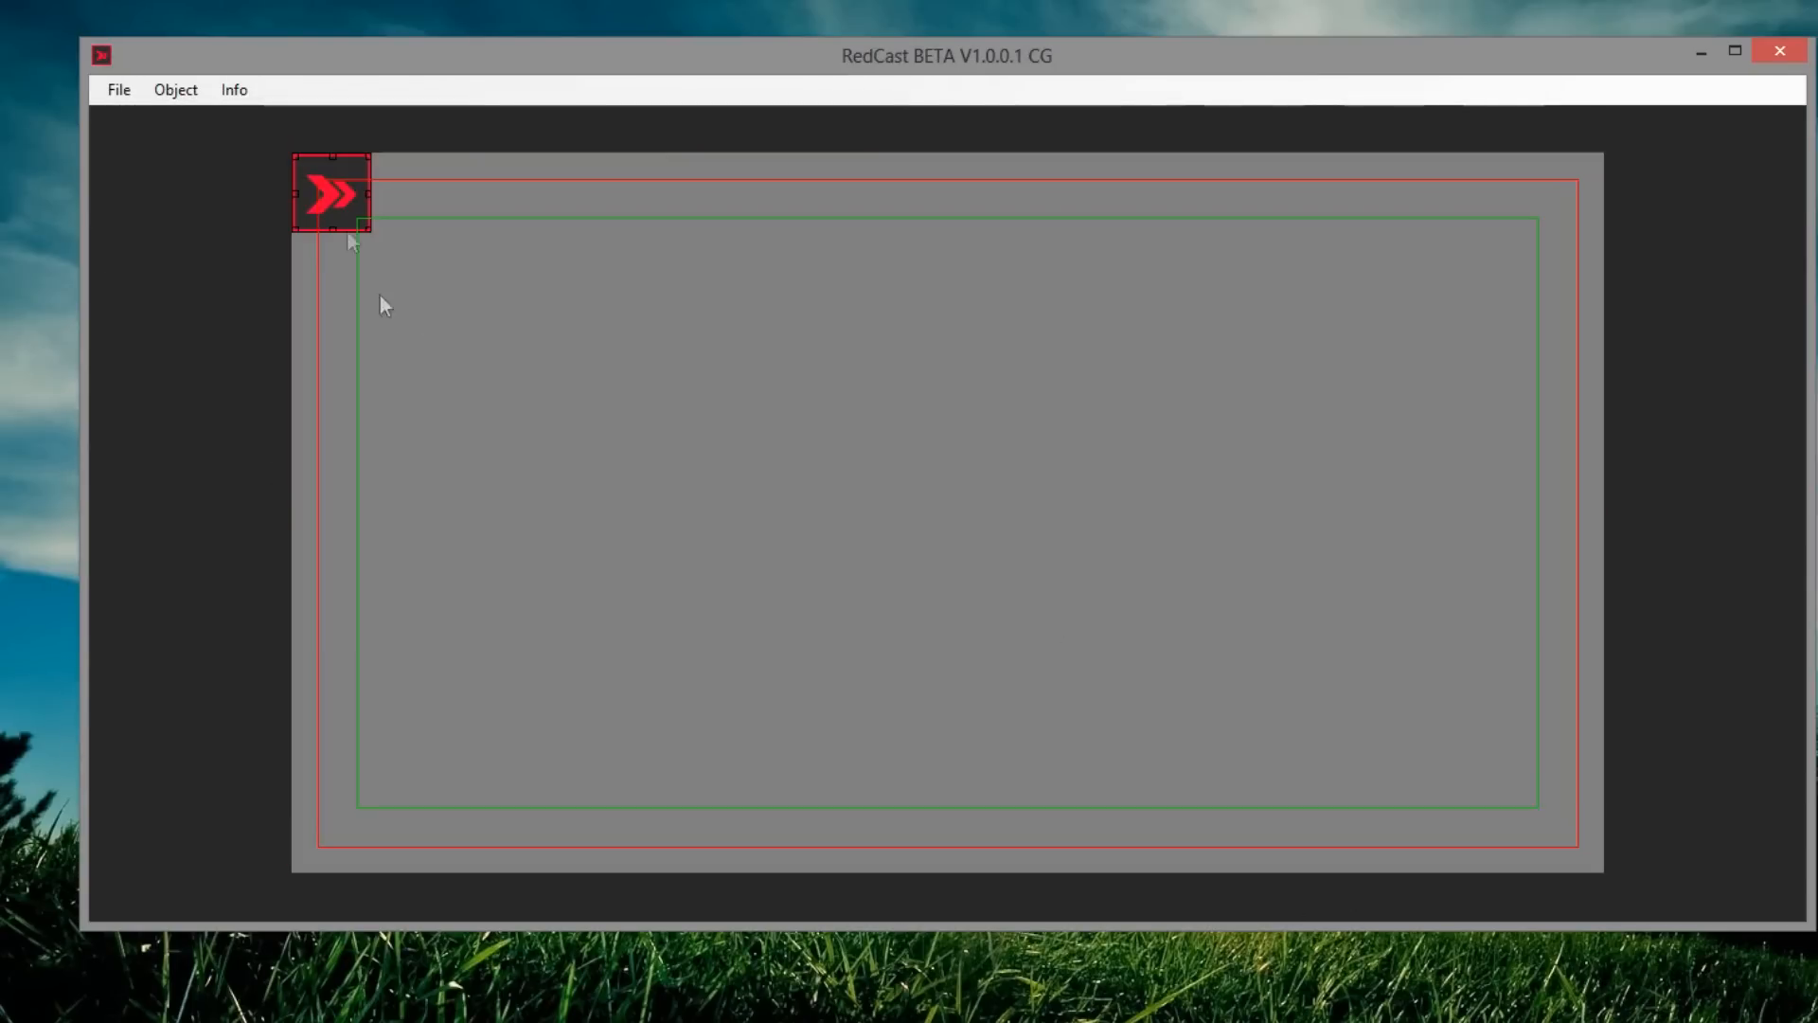
- Move the logo to the upper-right corner of the green safe area and nudge it flush with the guide lines
drag(332, 194, 1498, 259)
key(Up)
key(Up)
key(Down)
key(Down)
key(Left)
key(Right)
key(Down)
key(Down)
key(Down)
key(Down)
key(Down)
key(Down)
key(Down)
key(Down)
key(Down)
key(Down)
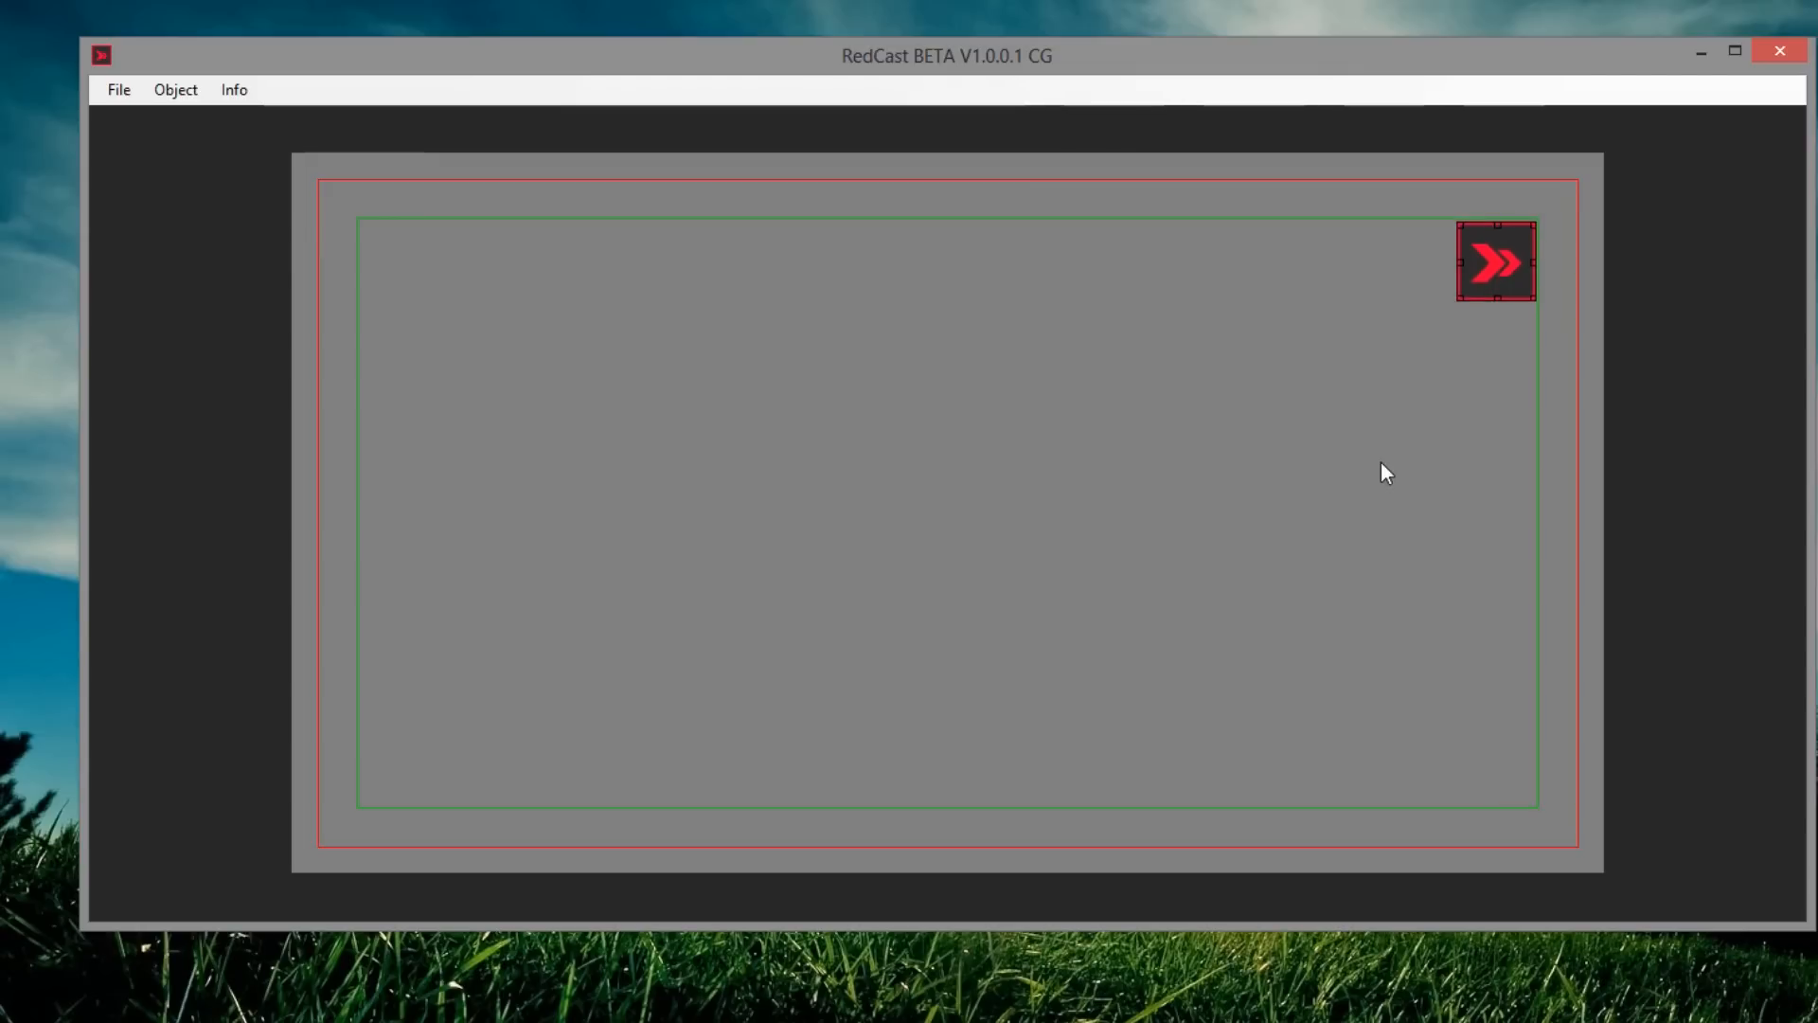
key(Up)
key(Up)
key(Up)
key(Up)
key(Up)
key(Up)
key(Up)
key(Right)
key(Right)
key(Right)
key(Up)
key(Up)
key(Up)
key(Up)
key(Up)
key(Up)
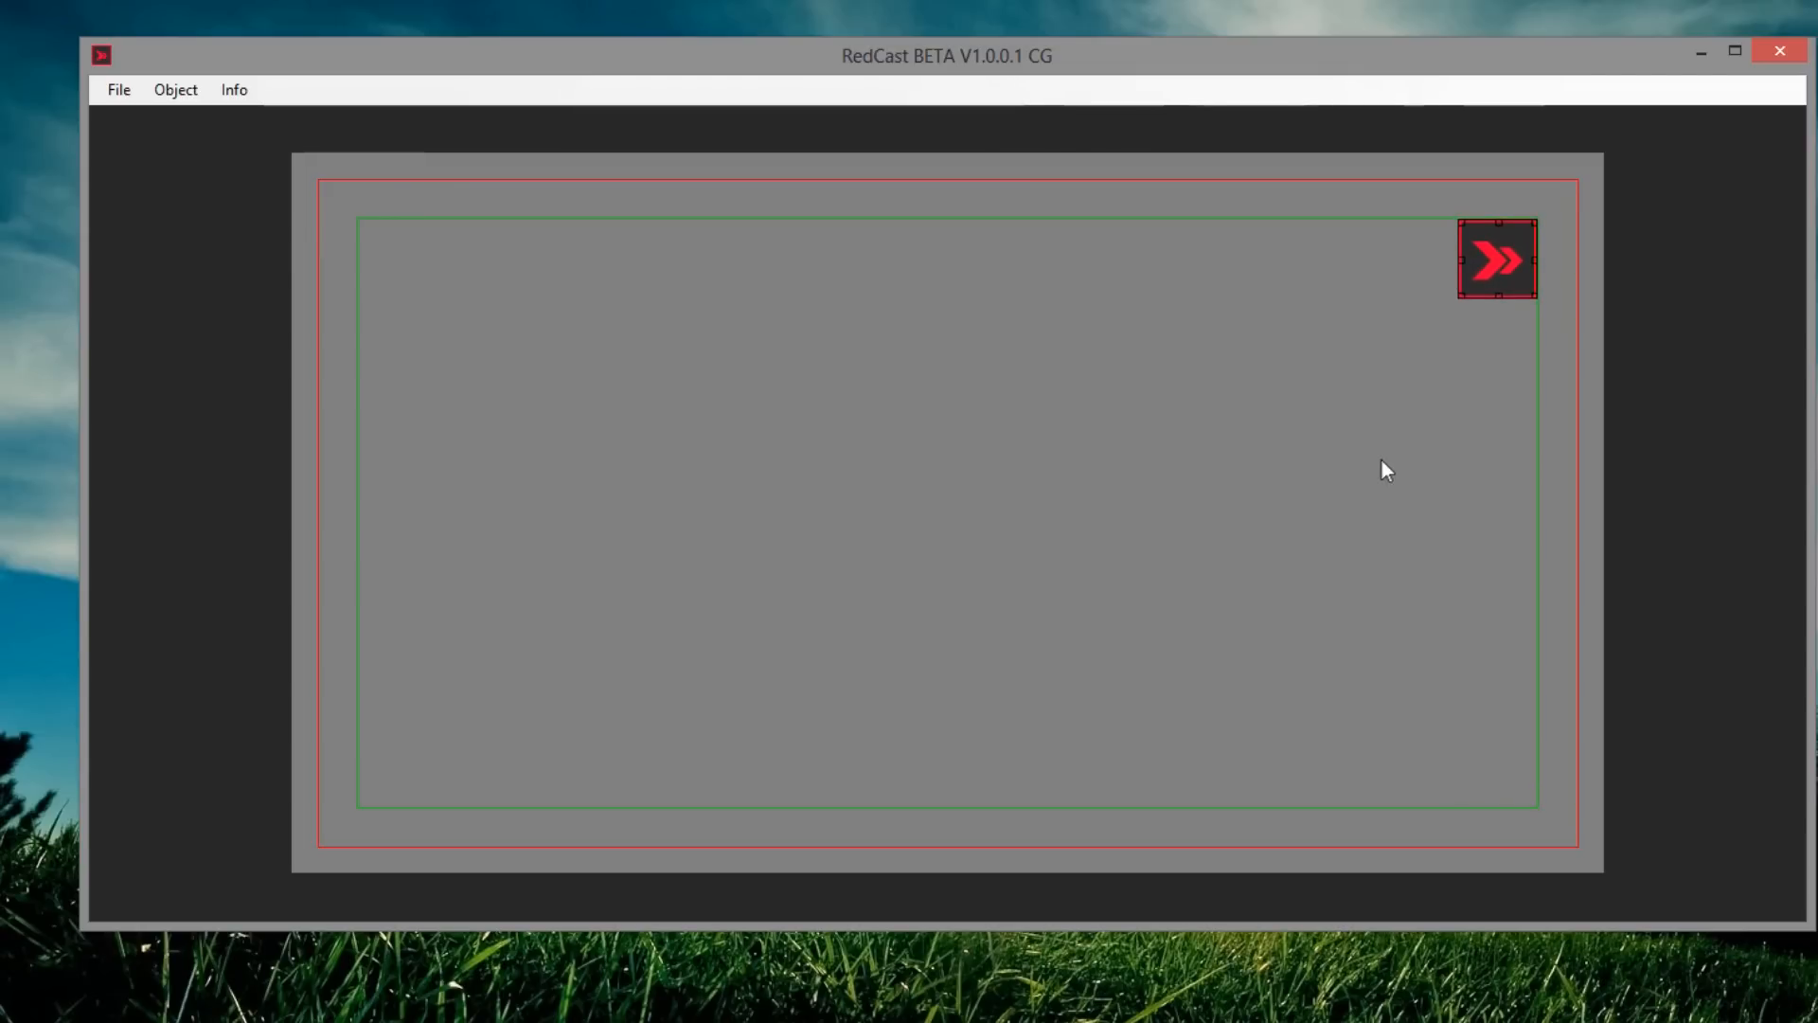
- Move the logo to several spots across the canvas and place it at the center
drag(1461, 295, 1100, 509)
mouse_move(1101, 368)
mouse_down()
mouse_move(584, 378)
mouse_move(1578, 292)
mouse_move(1109, 355)
mouse_up()
drag(1335, 358, 836, 557)
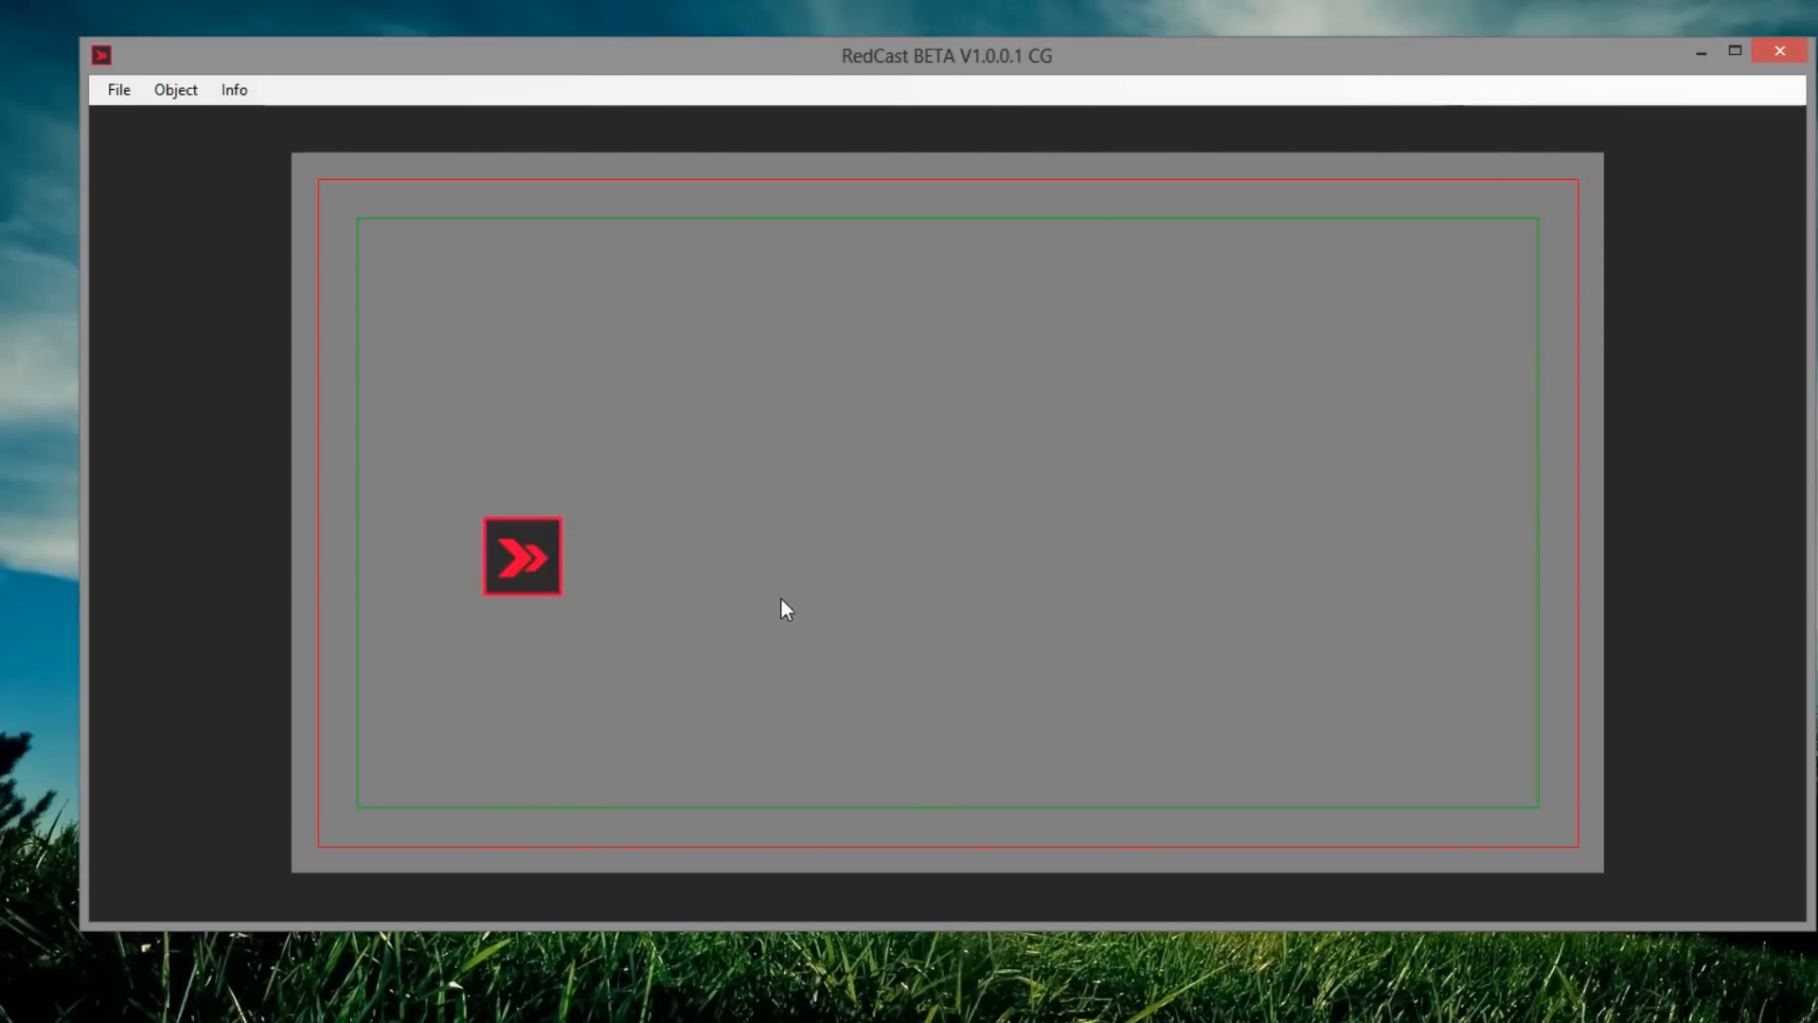
drag(542, 551, 968, 506)
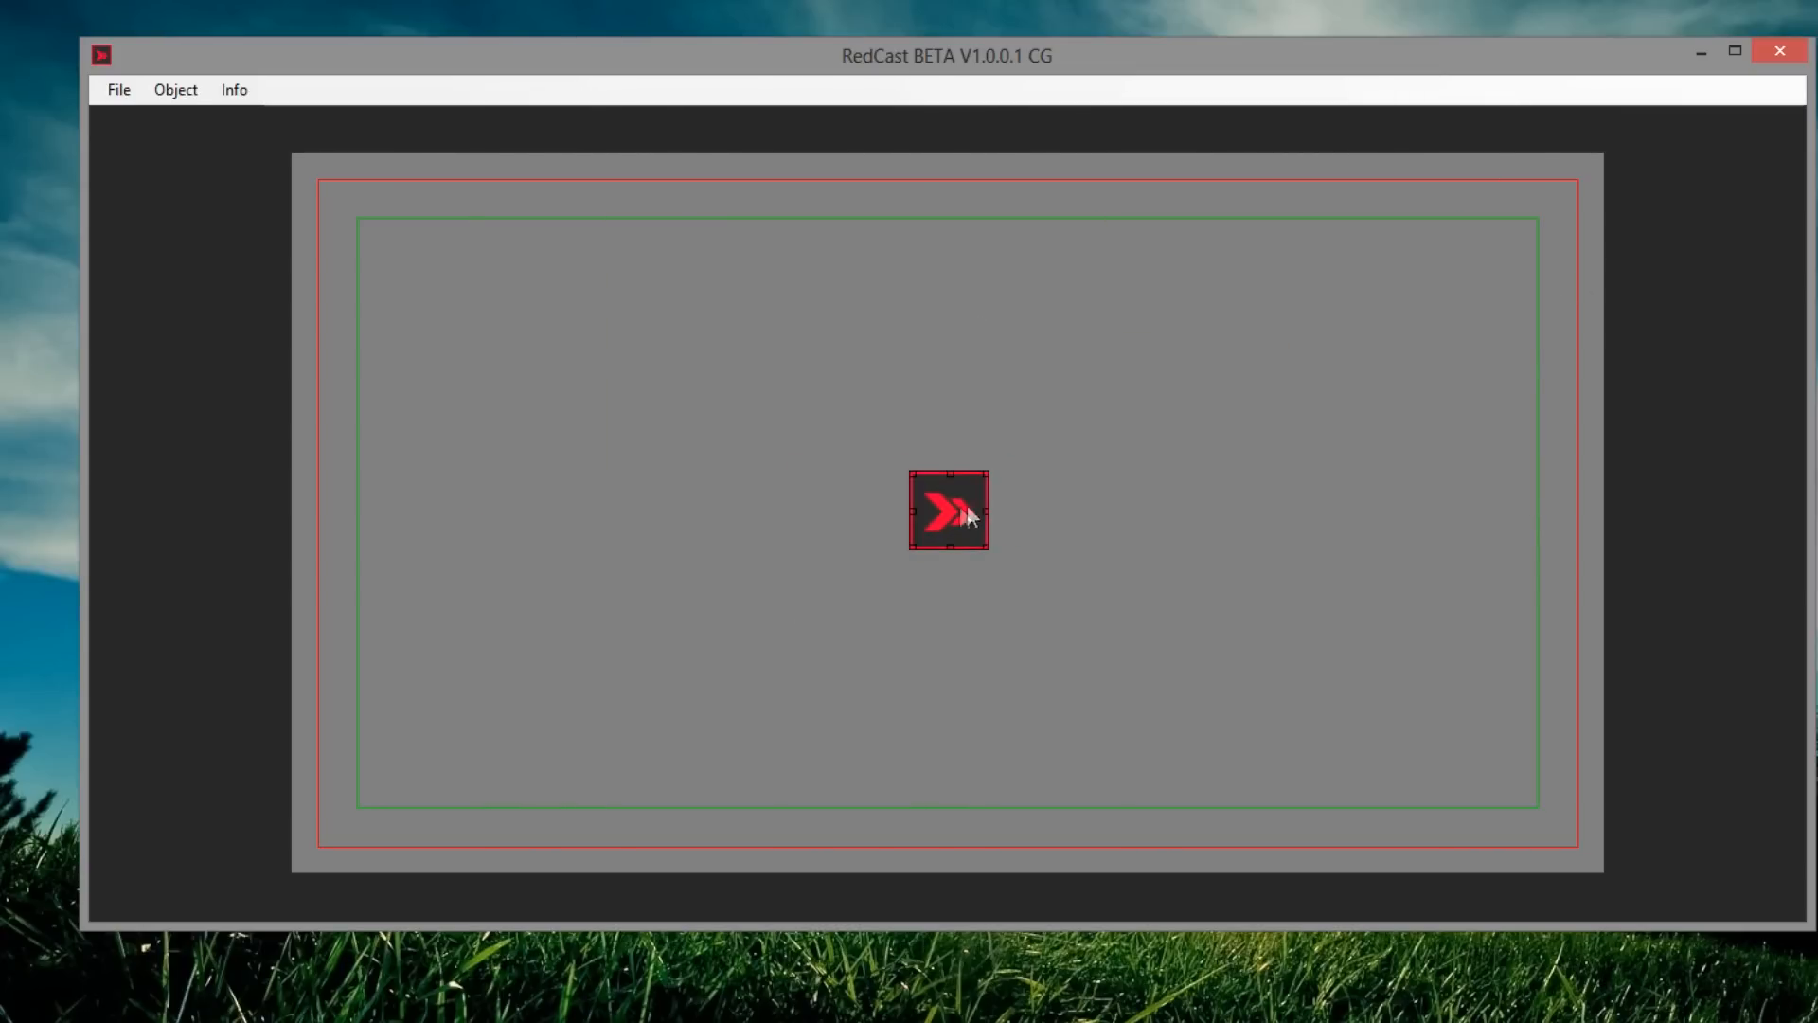
- Try scaling the centered logo up and back down, and return it to the upper-right corner of the green safe area
scroll(969, 506, up, 10)
scroll(969, 505, down, 10)
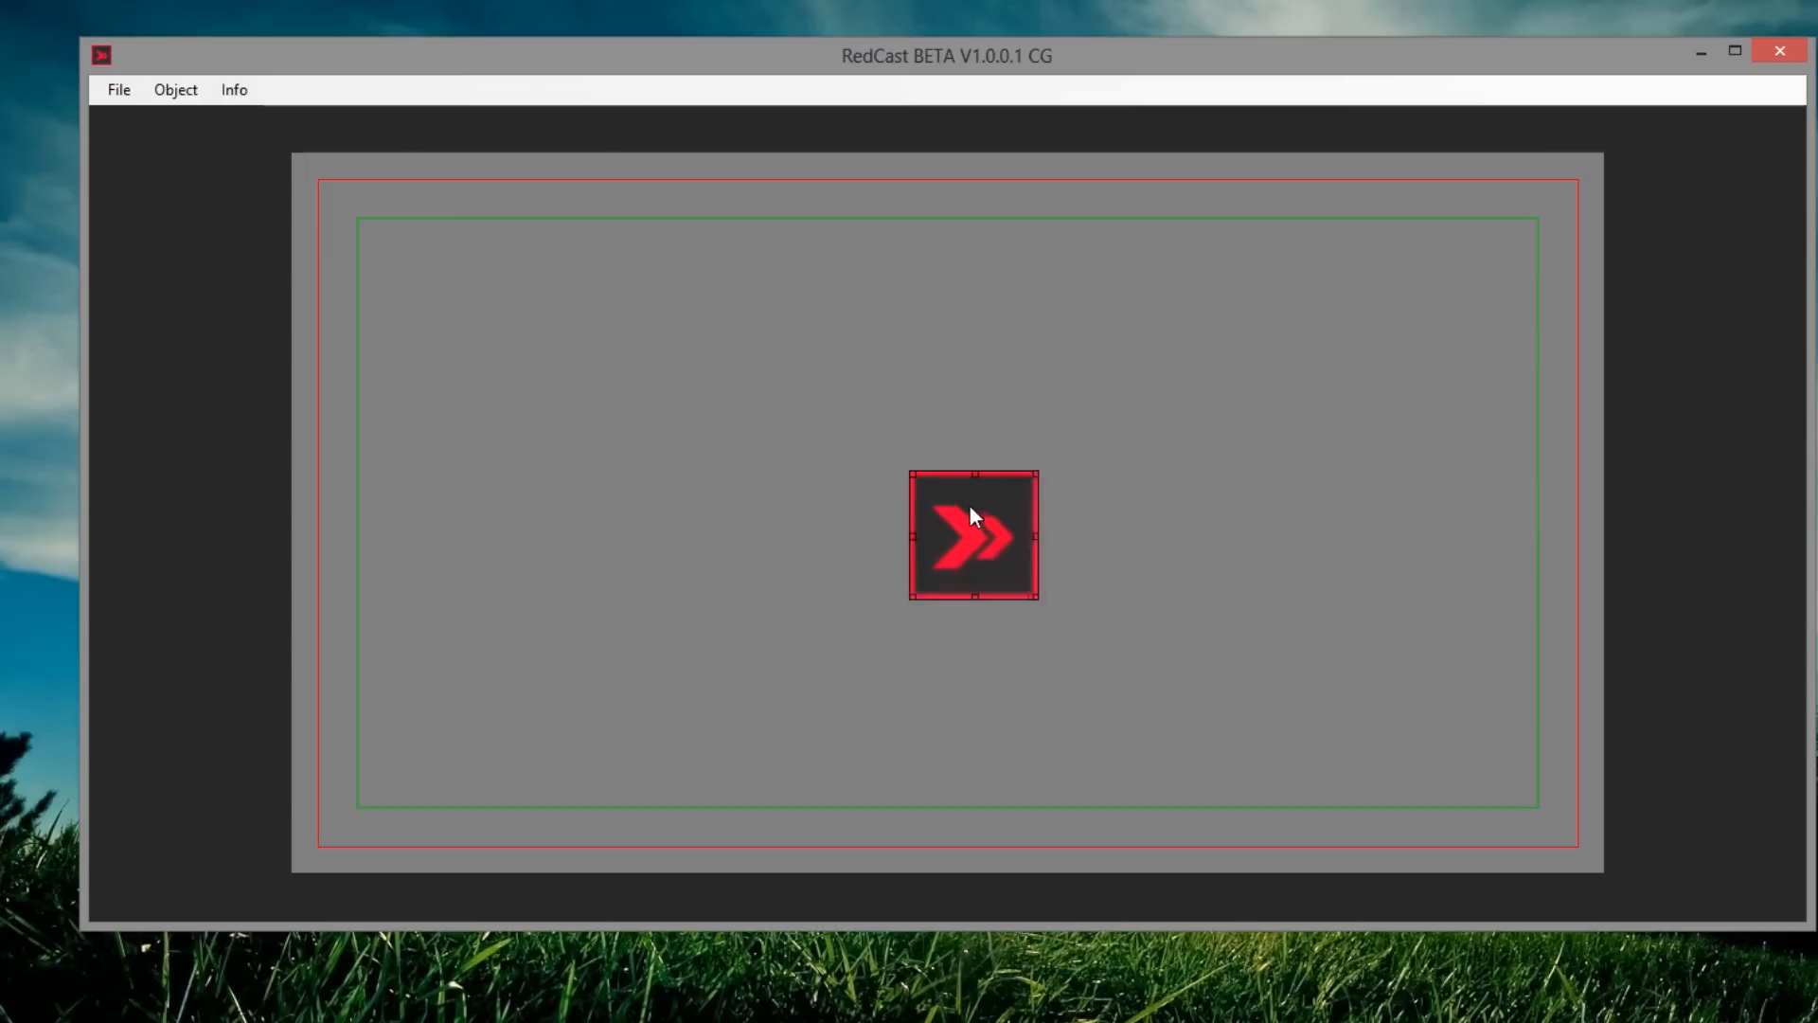
scroll(966, 506, down, 2)
drag(945, 509, 1495, 270)
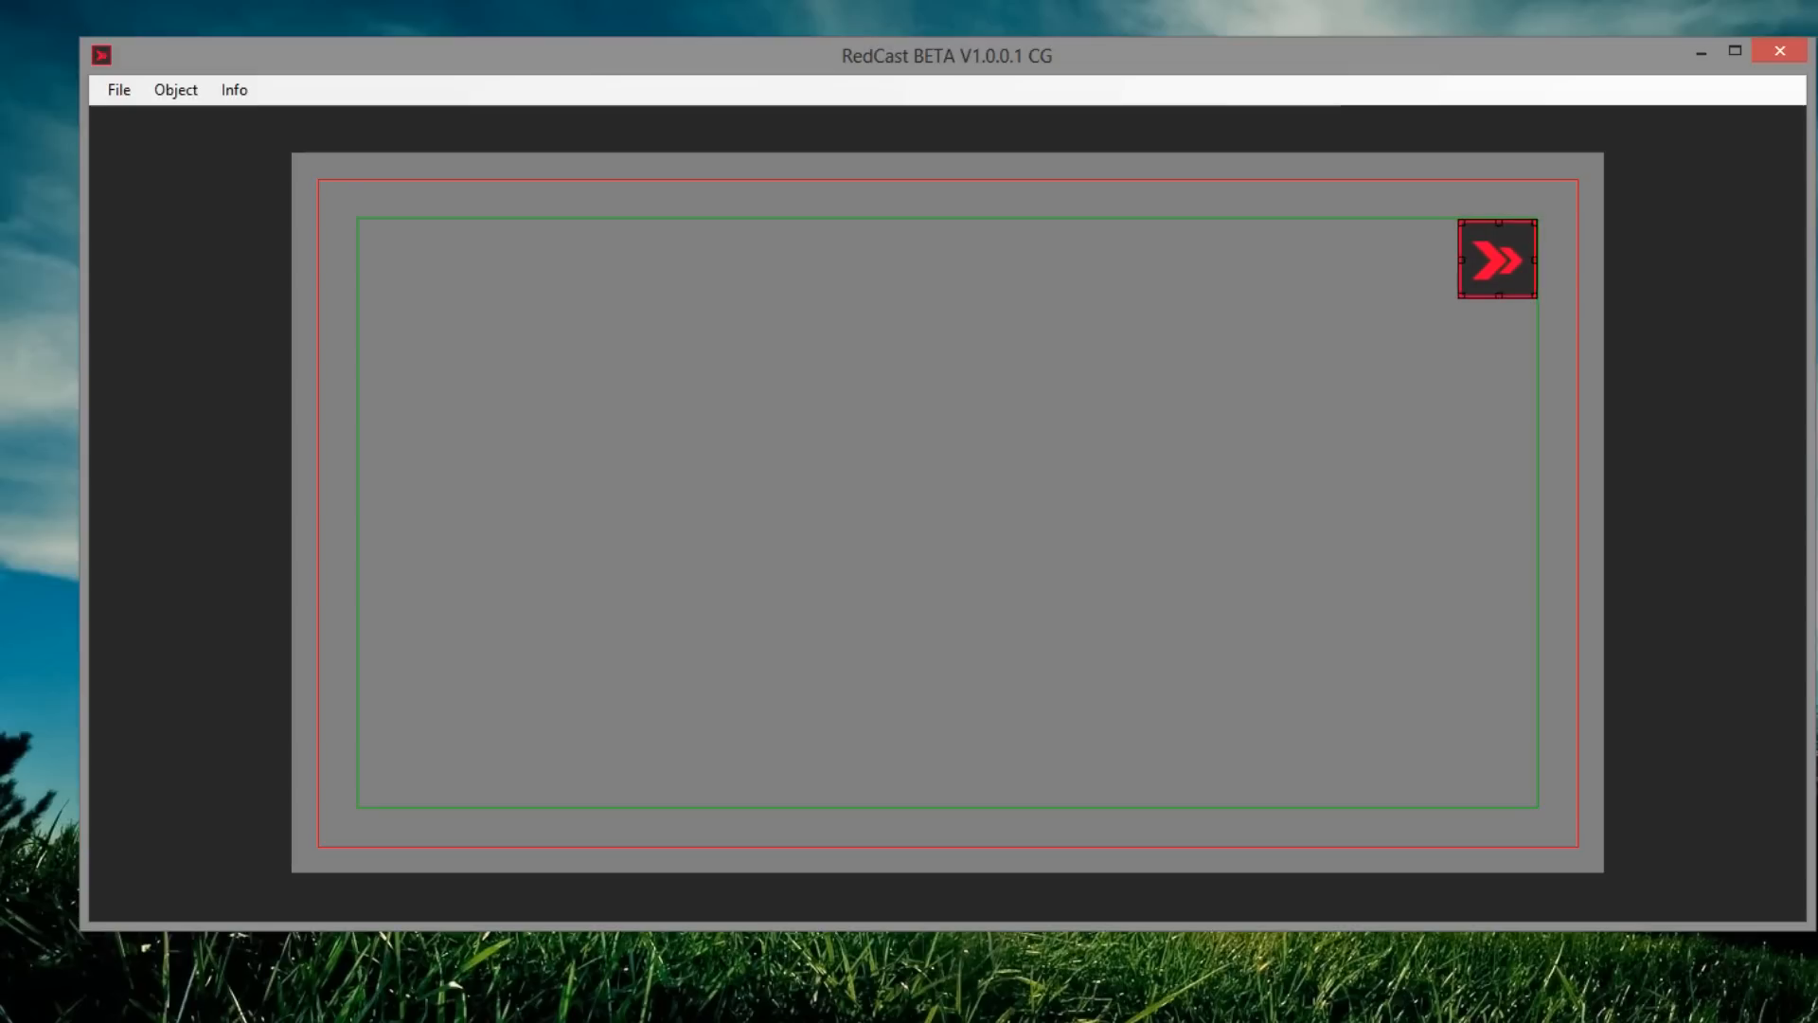
- Save the test project and exit RedCast CG
click(118, 89)
click(152, 170)
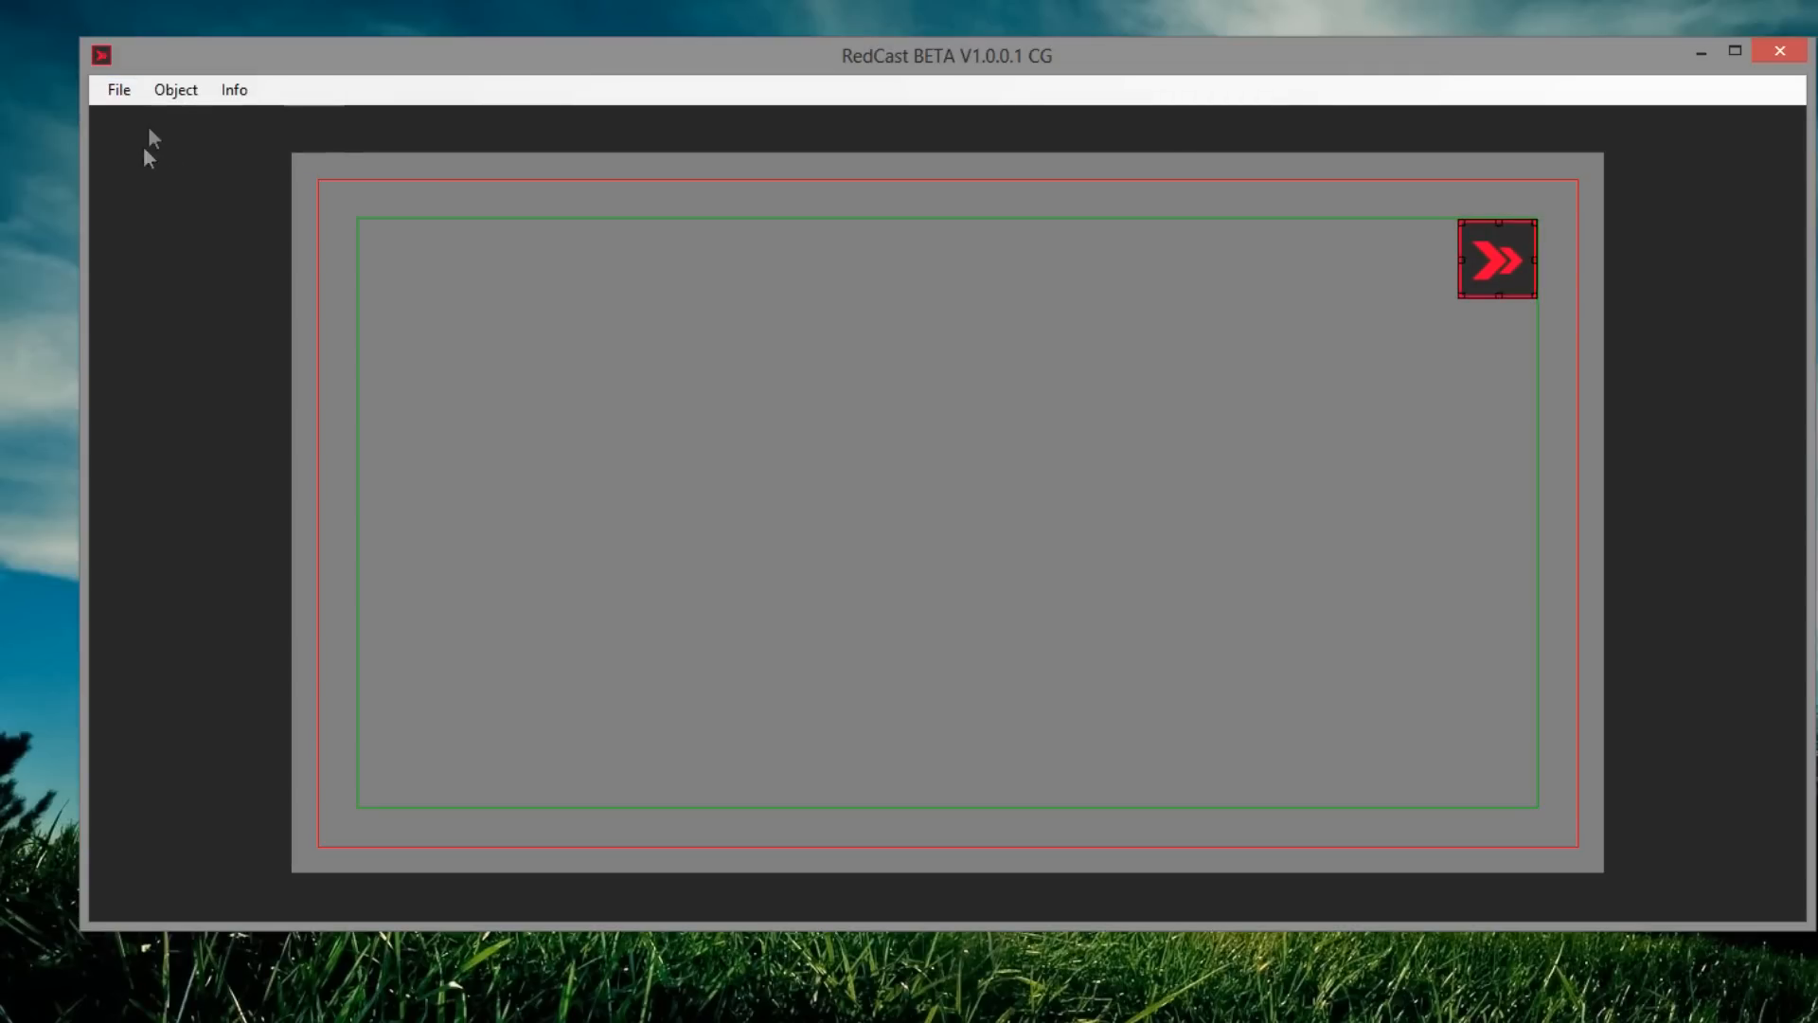
click(118, 89)
click(184, 225)
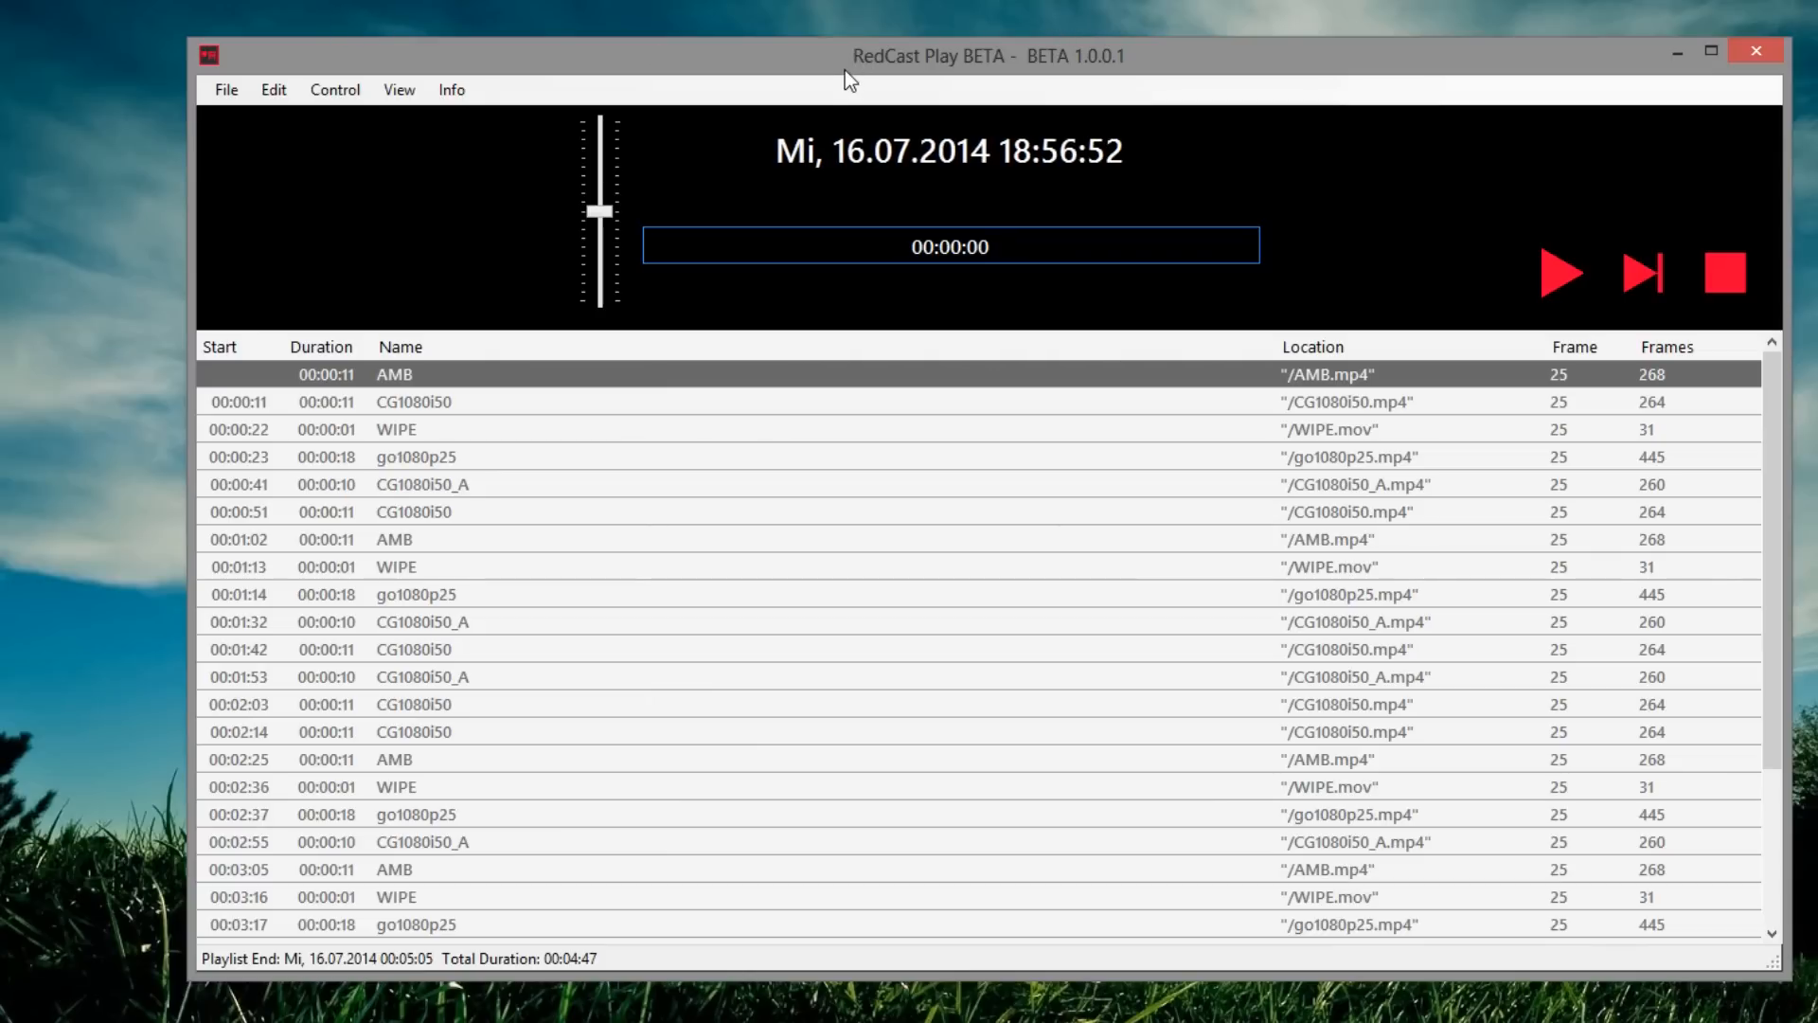
- Switch to RedCast Play and insert a CG event with the test template before the first WIPE clip
click(511, 431)
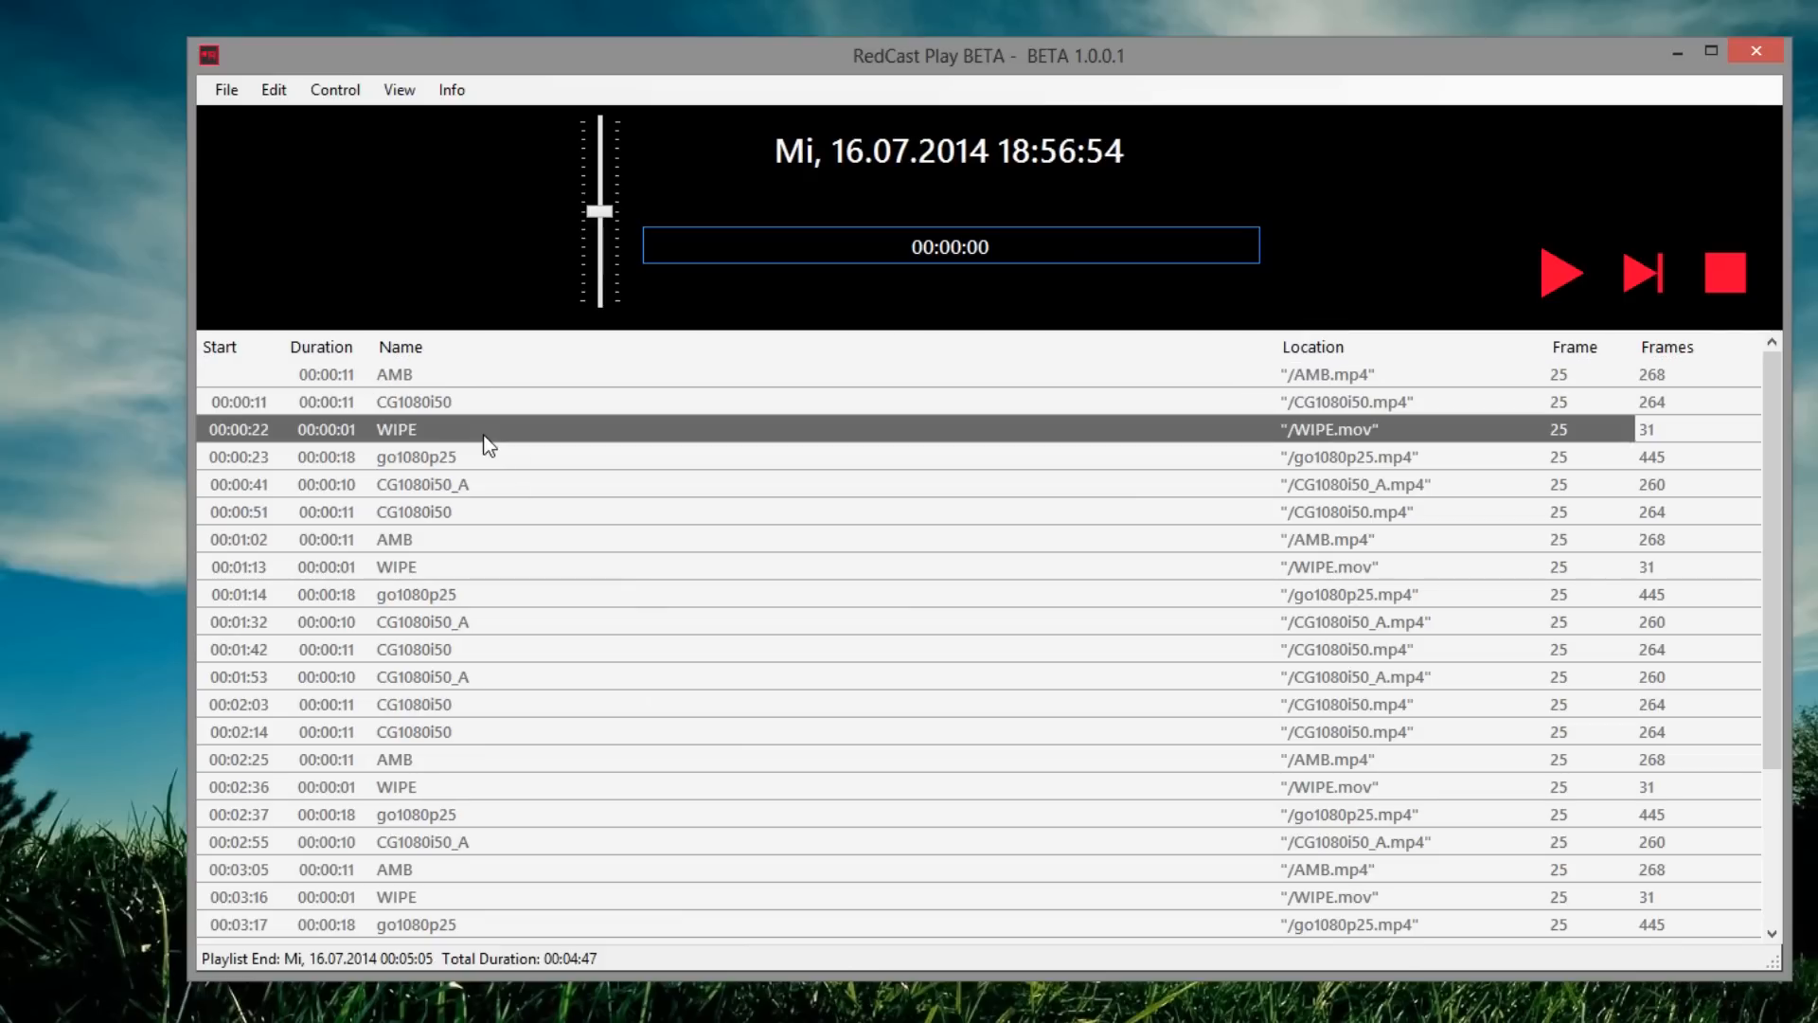
right_click(518, 437)
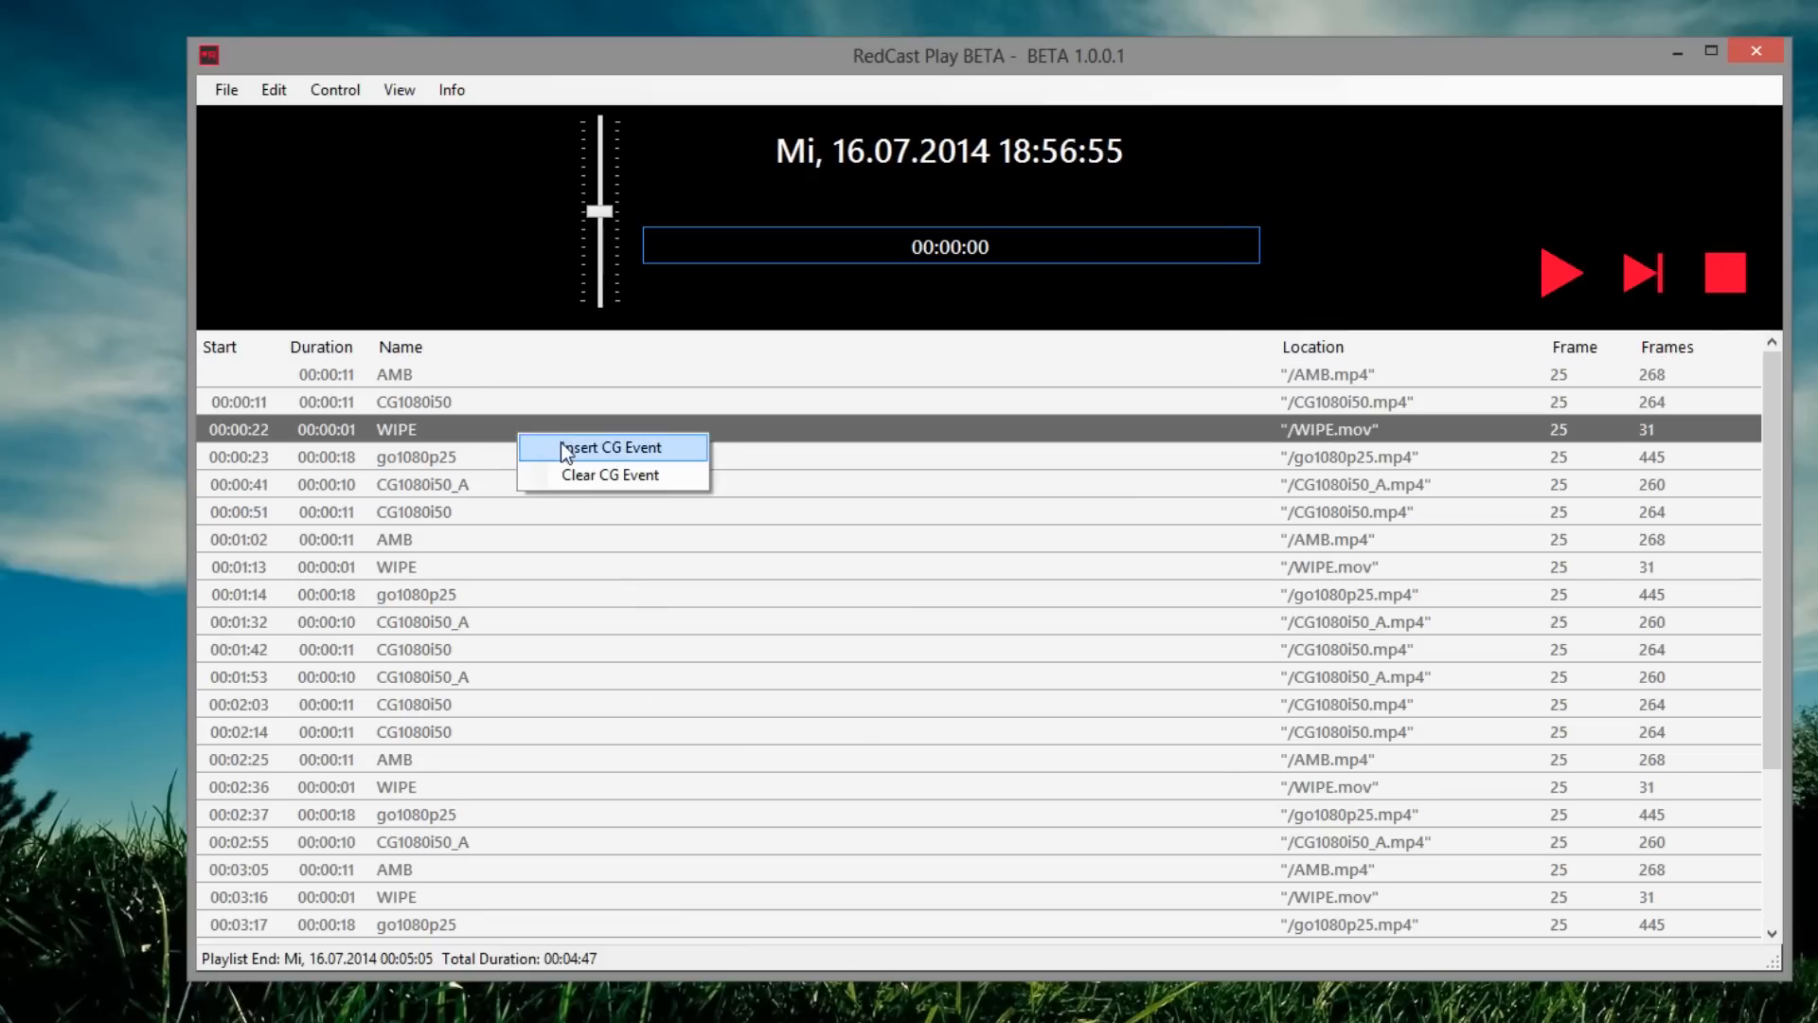
click(563, 447)
click(820, 397)
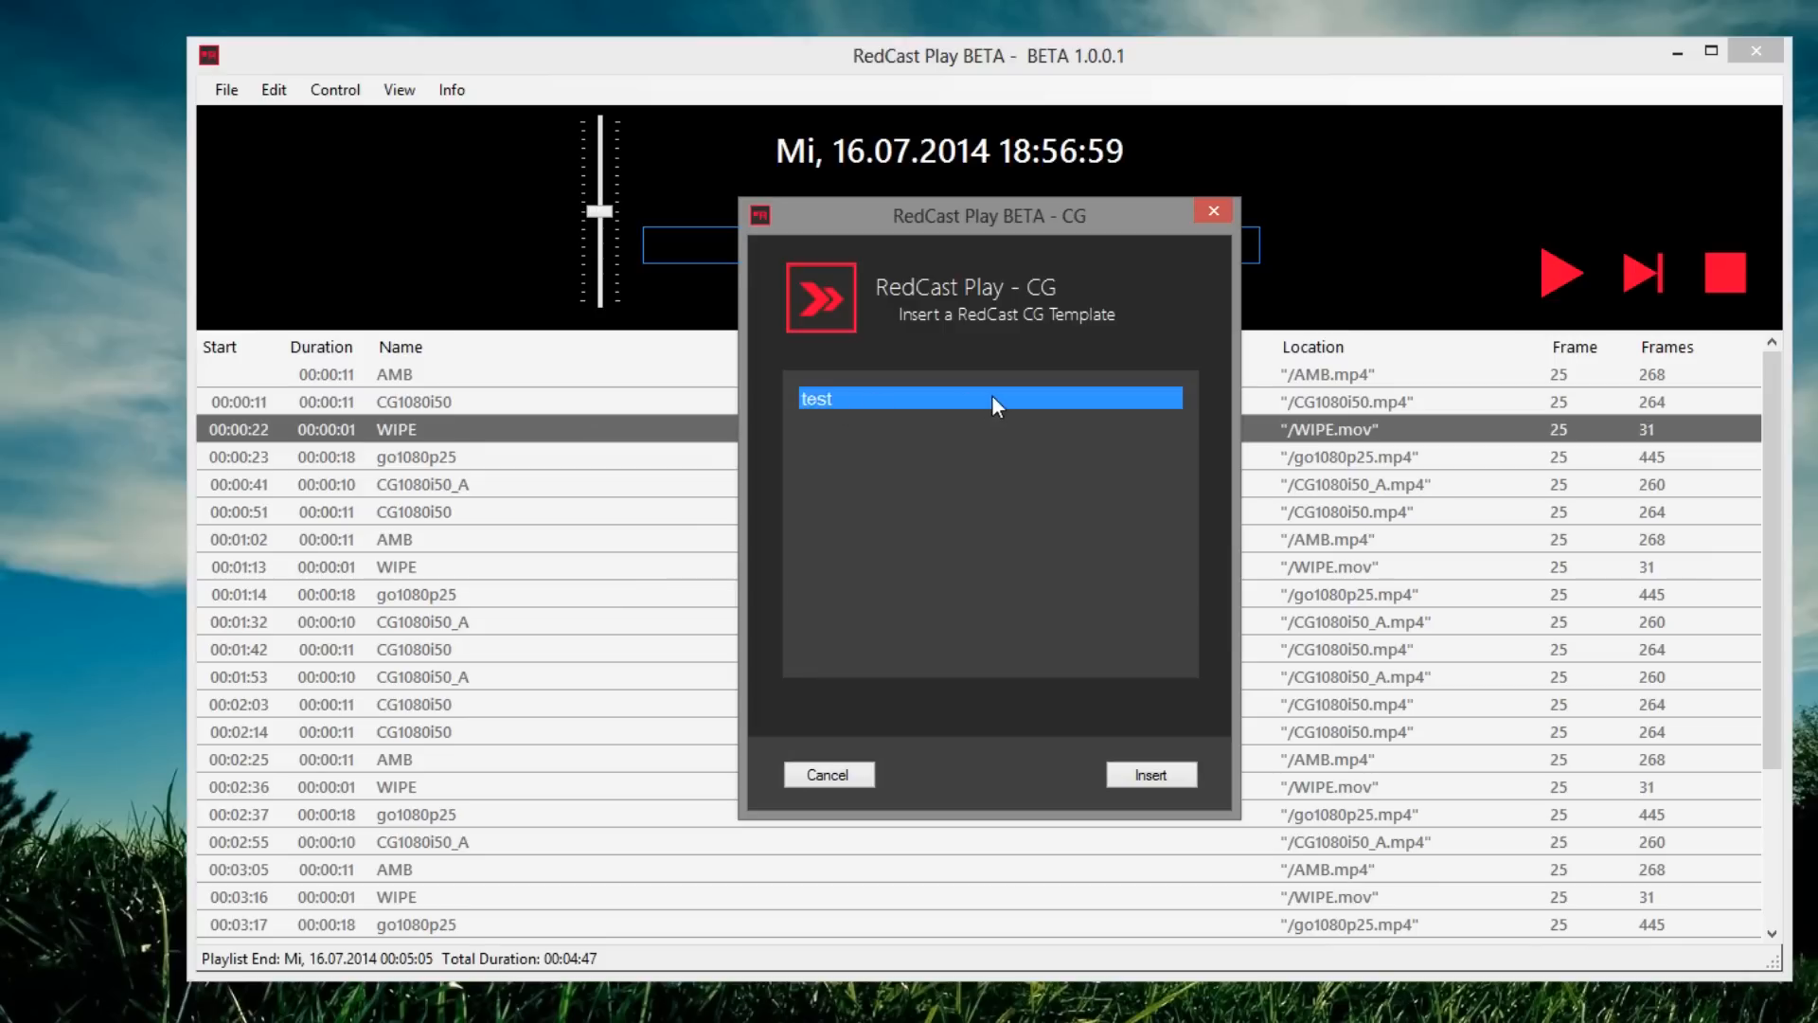
click(1151, 774)
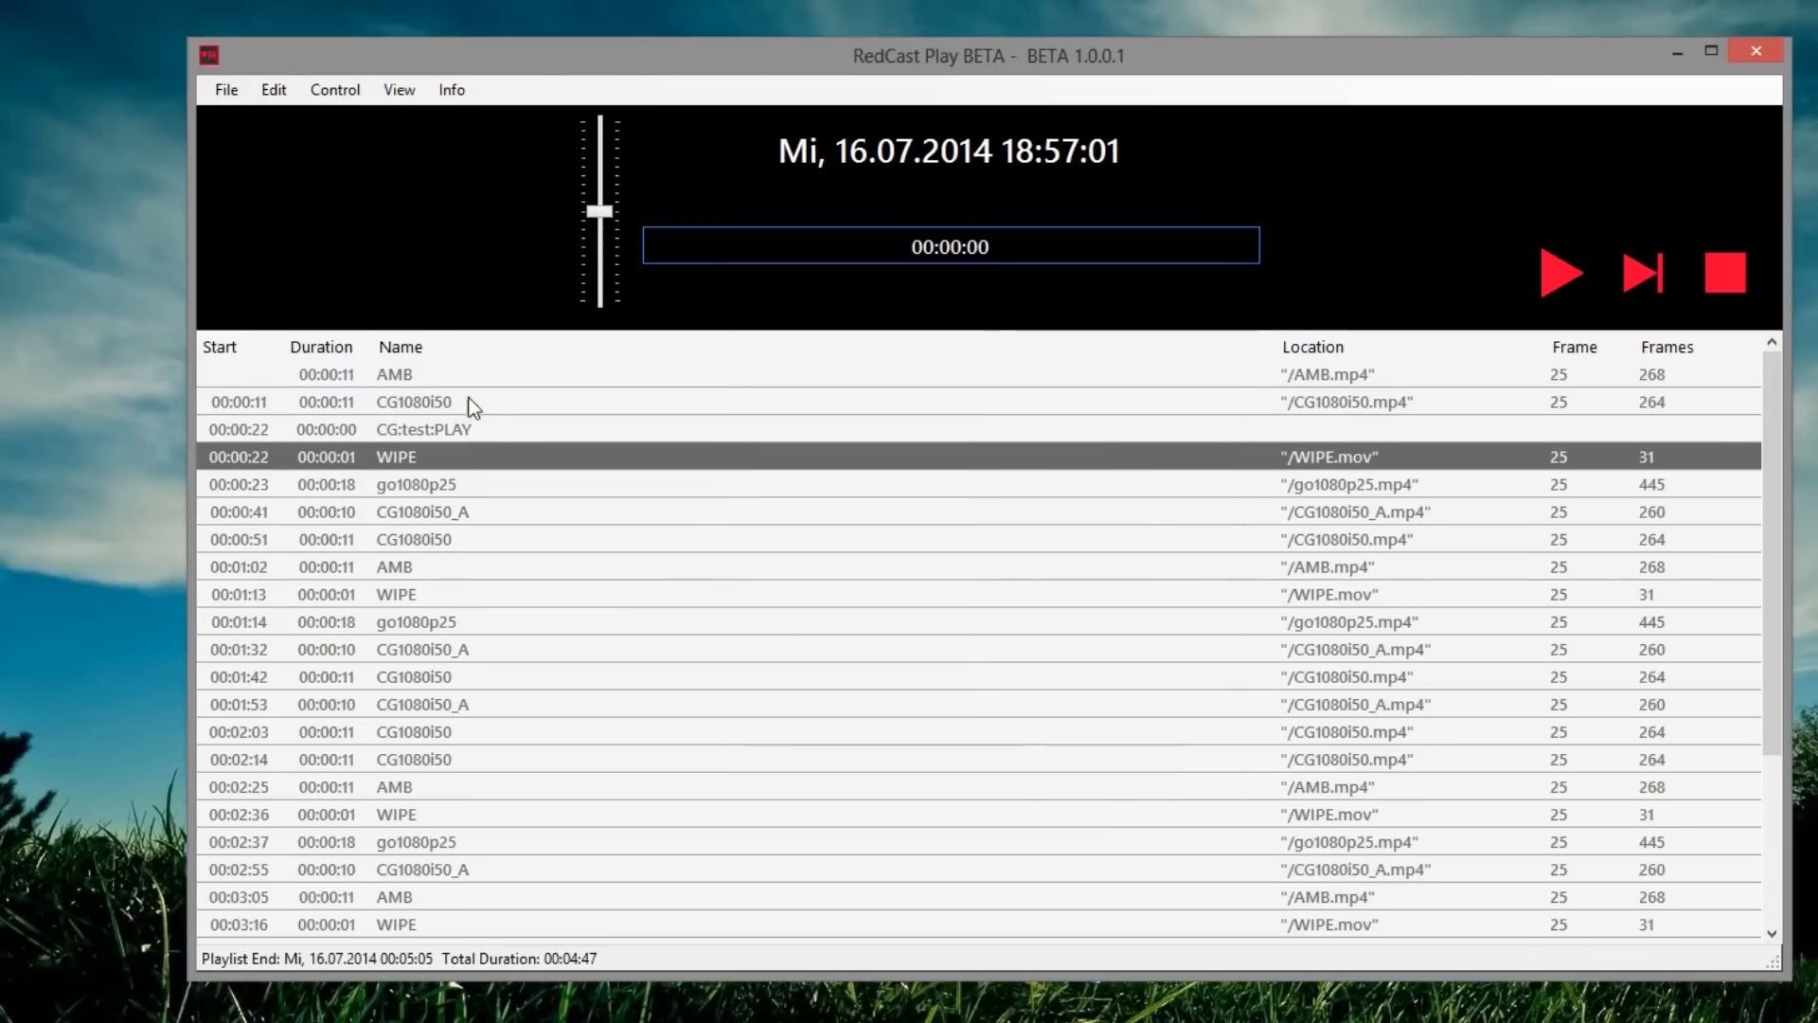
- Delete the WIPE clip directly after the CG:test:PLAY event and start playback from that event
click(498, 429)
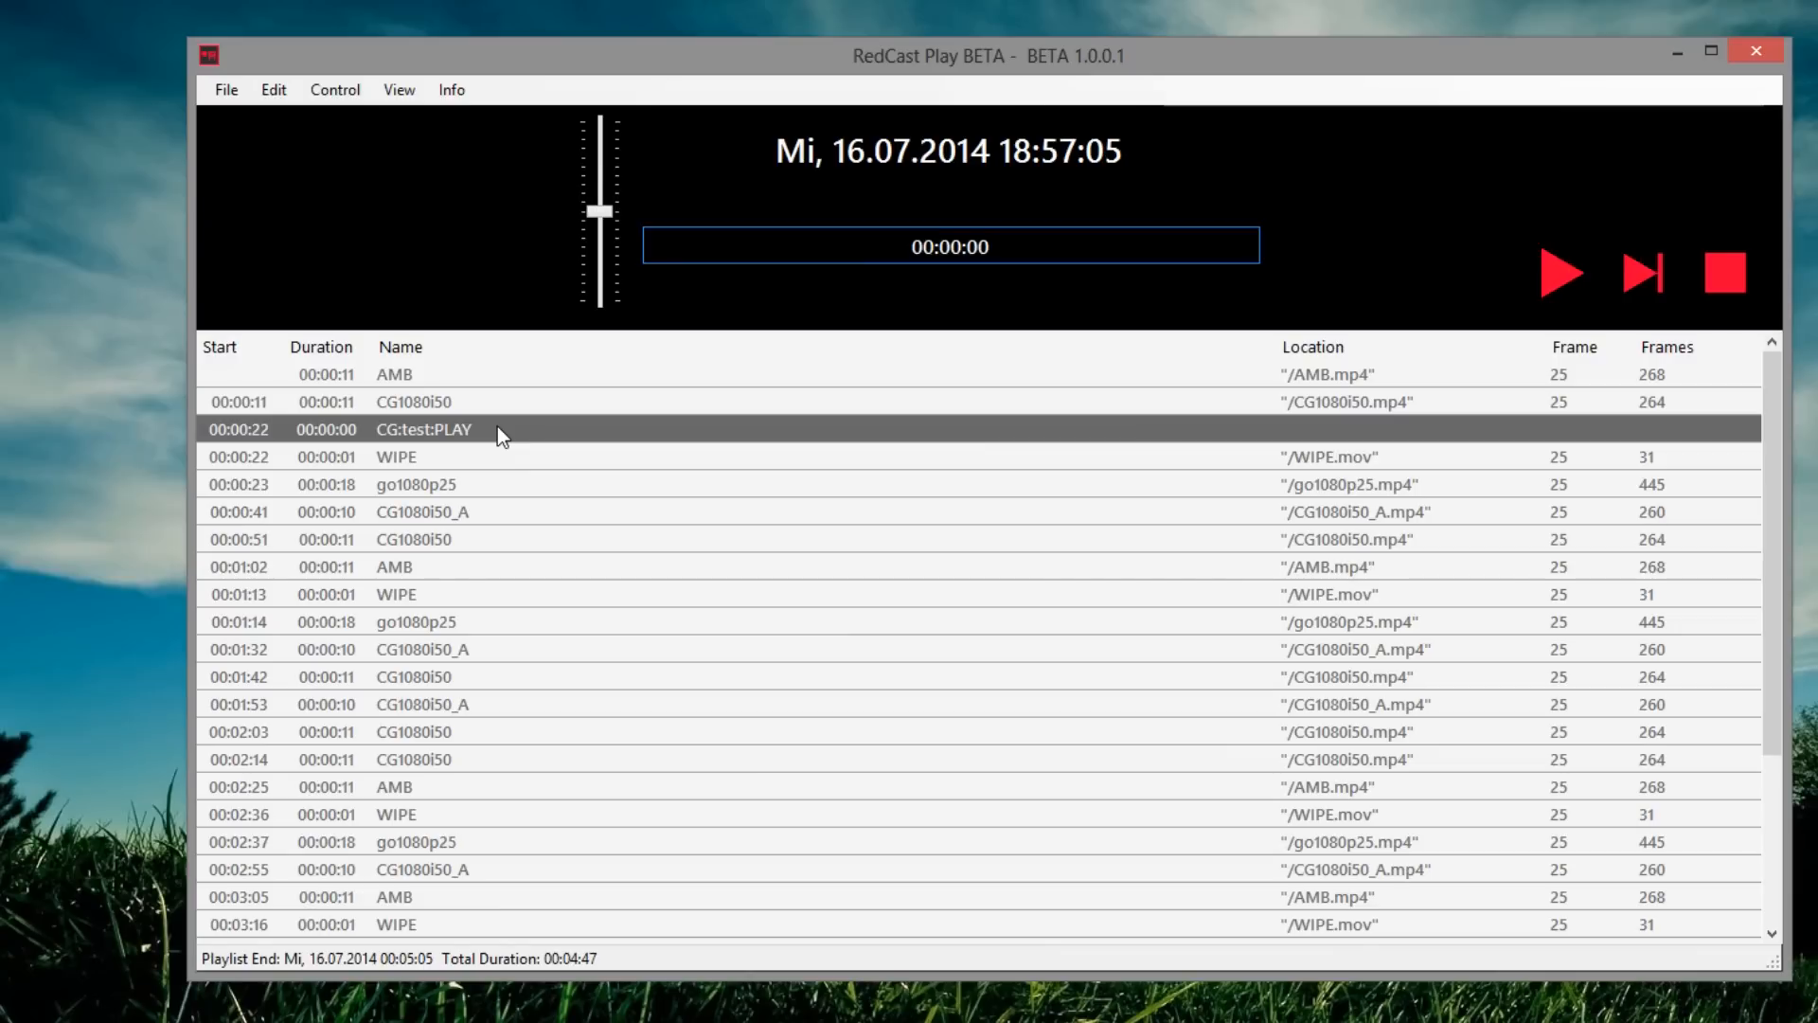
click(469, 460)
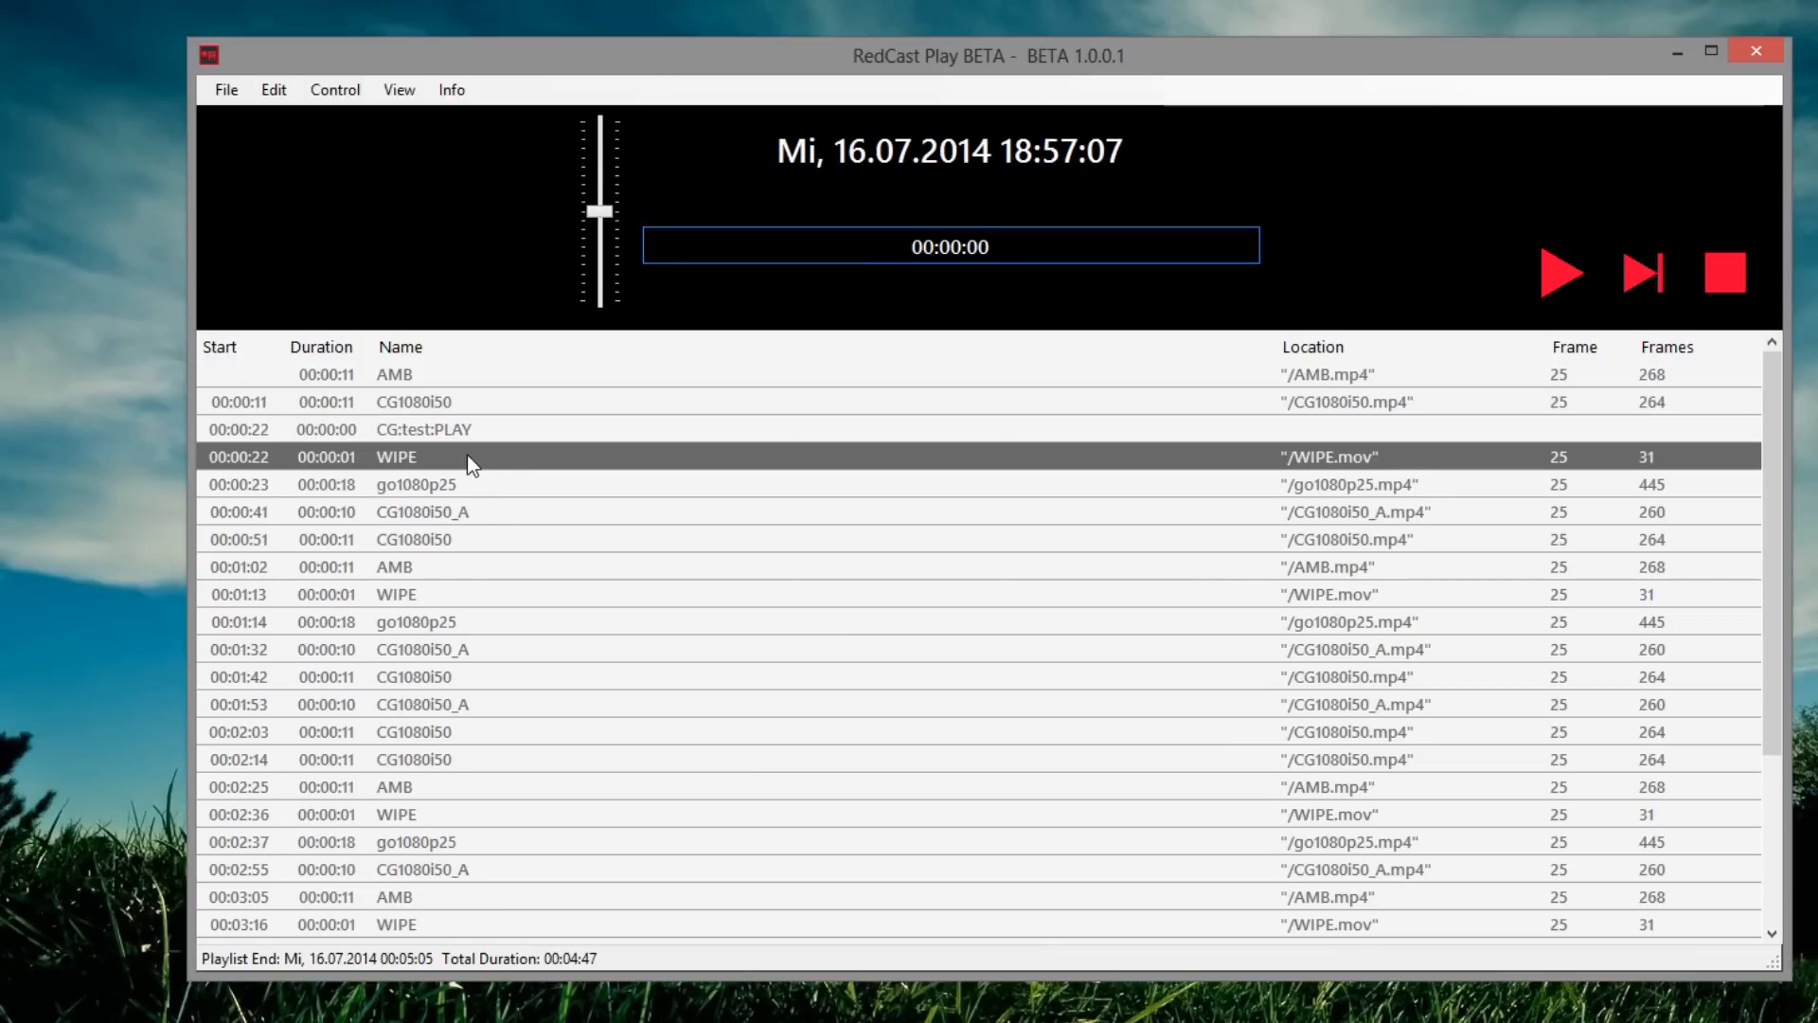
key(Delete)
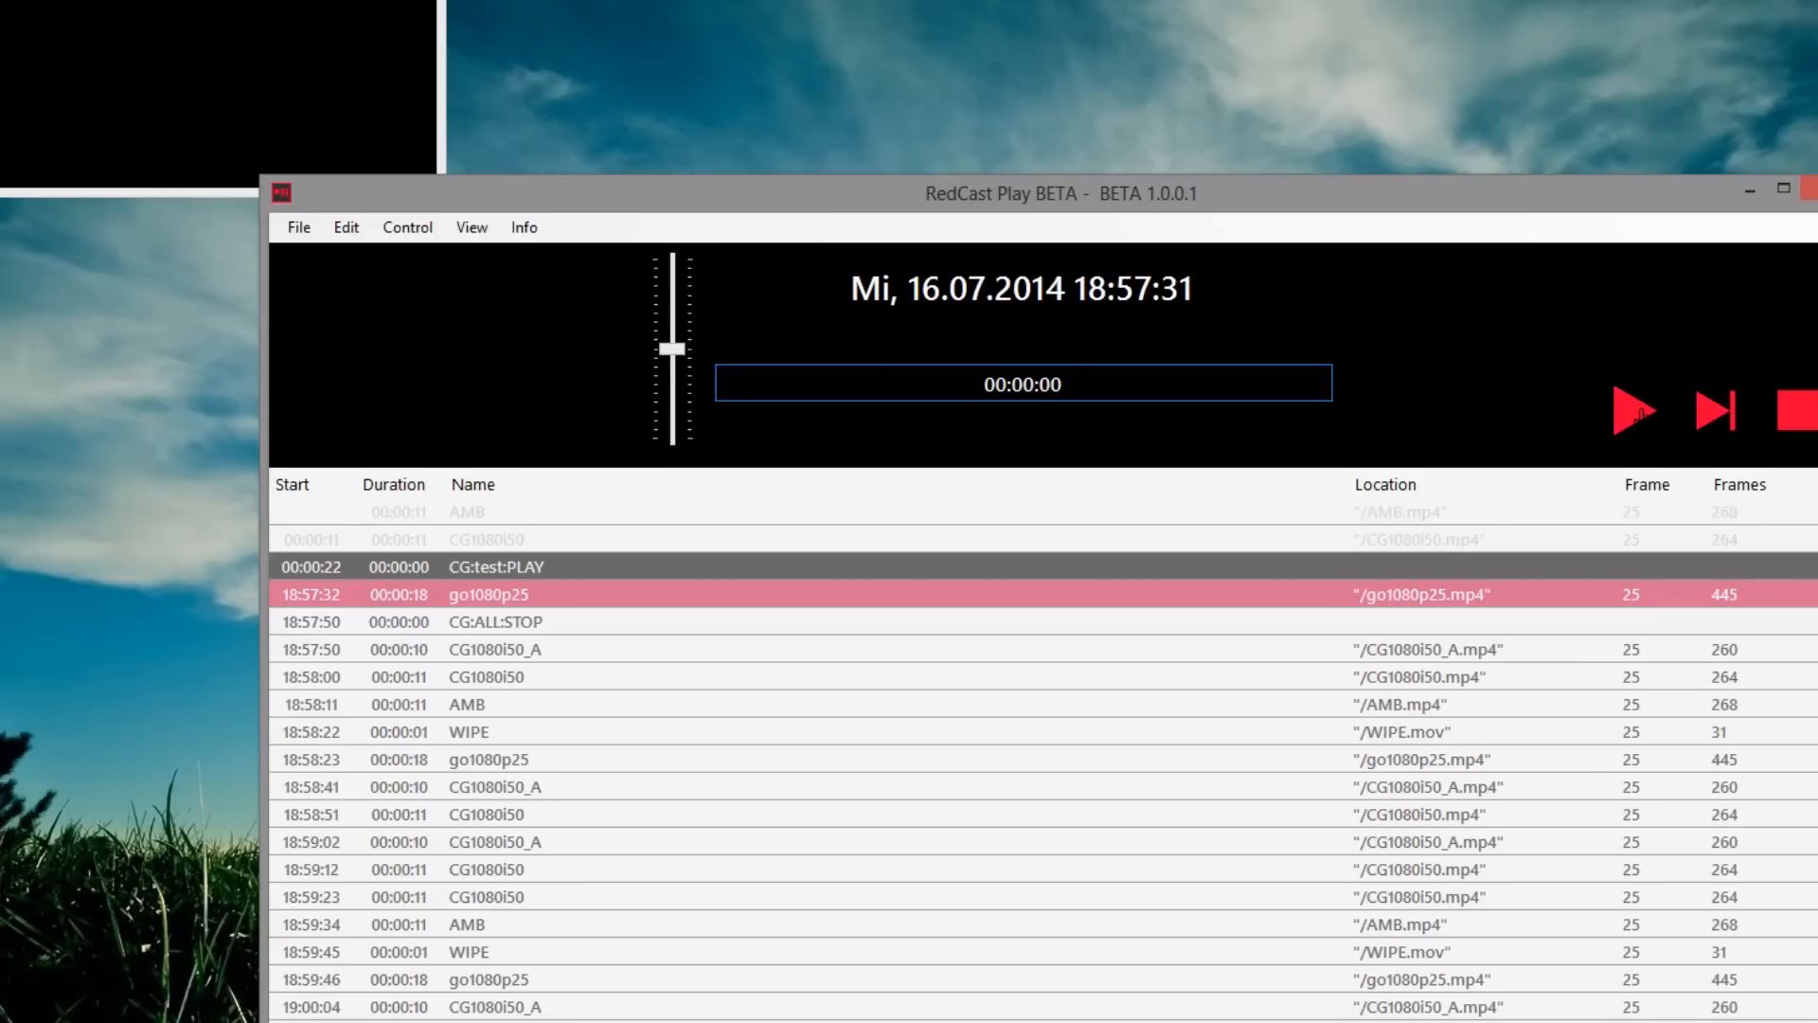
click(1563, 275)
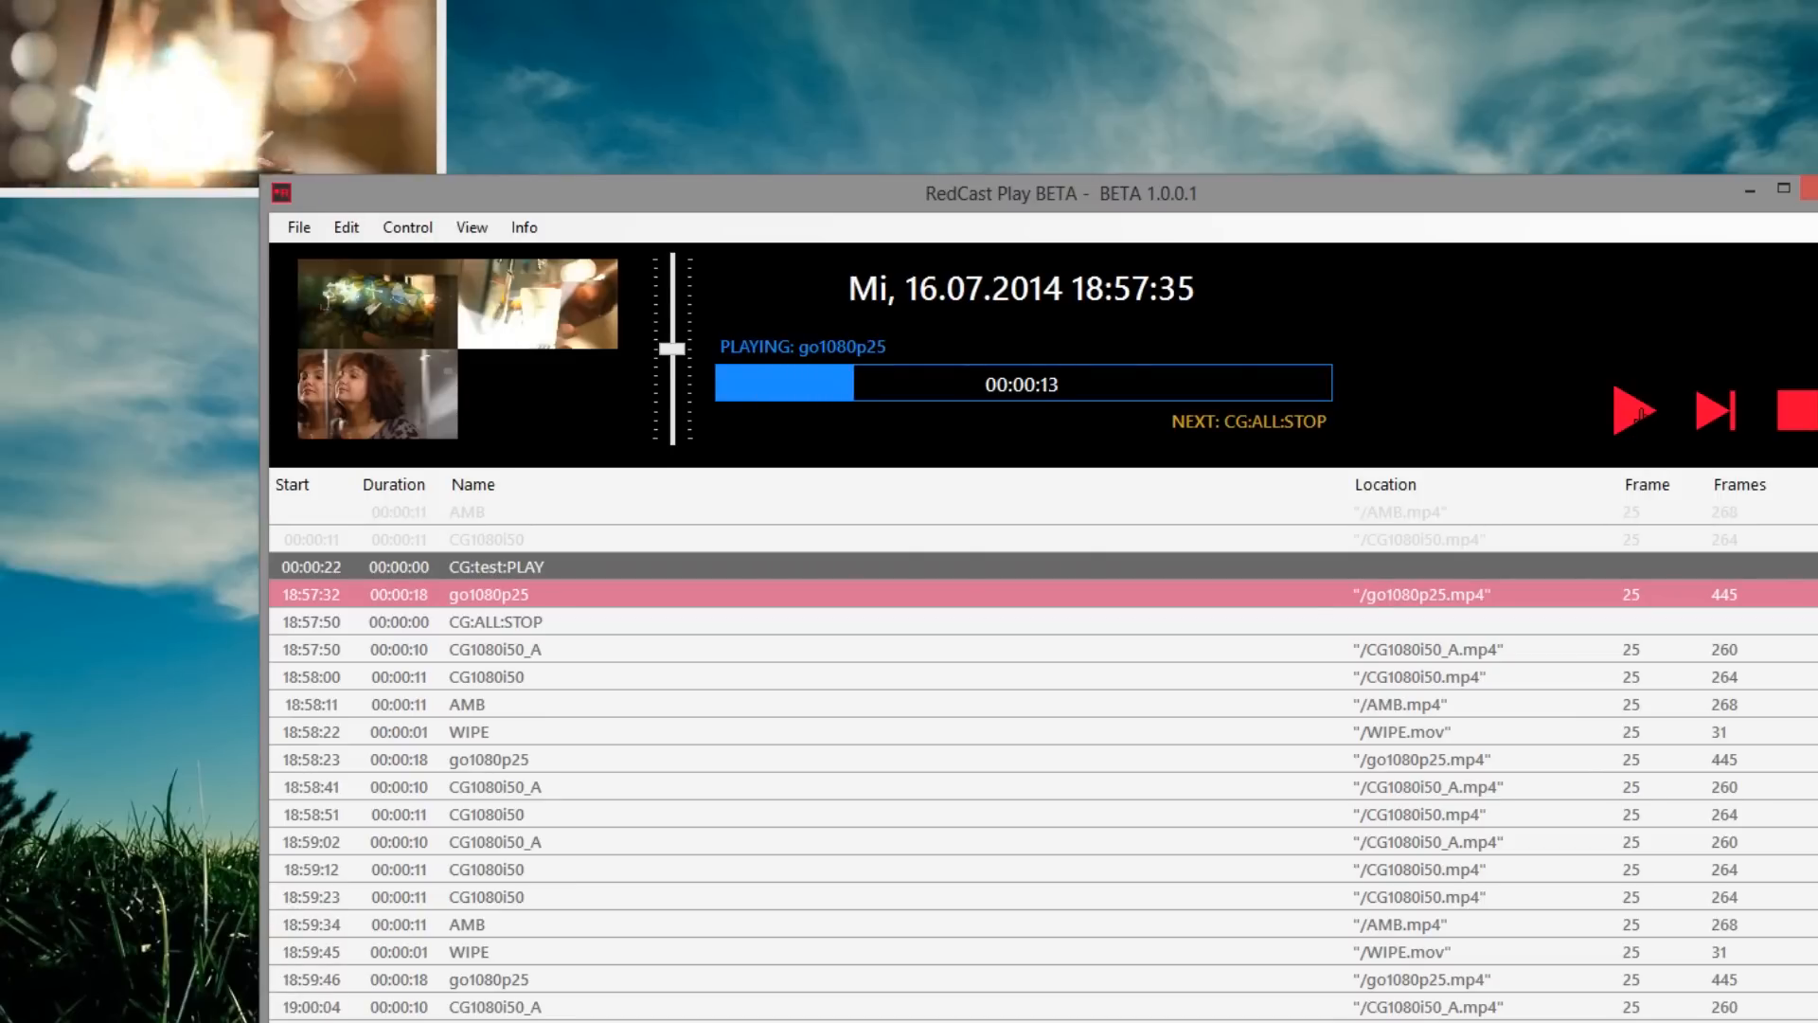
- Set the CH Mix to 4 frames in the playout settings and select the first upcoming AMB clip in the playlist
click(299, 227)
click(327, 251)
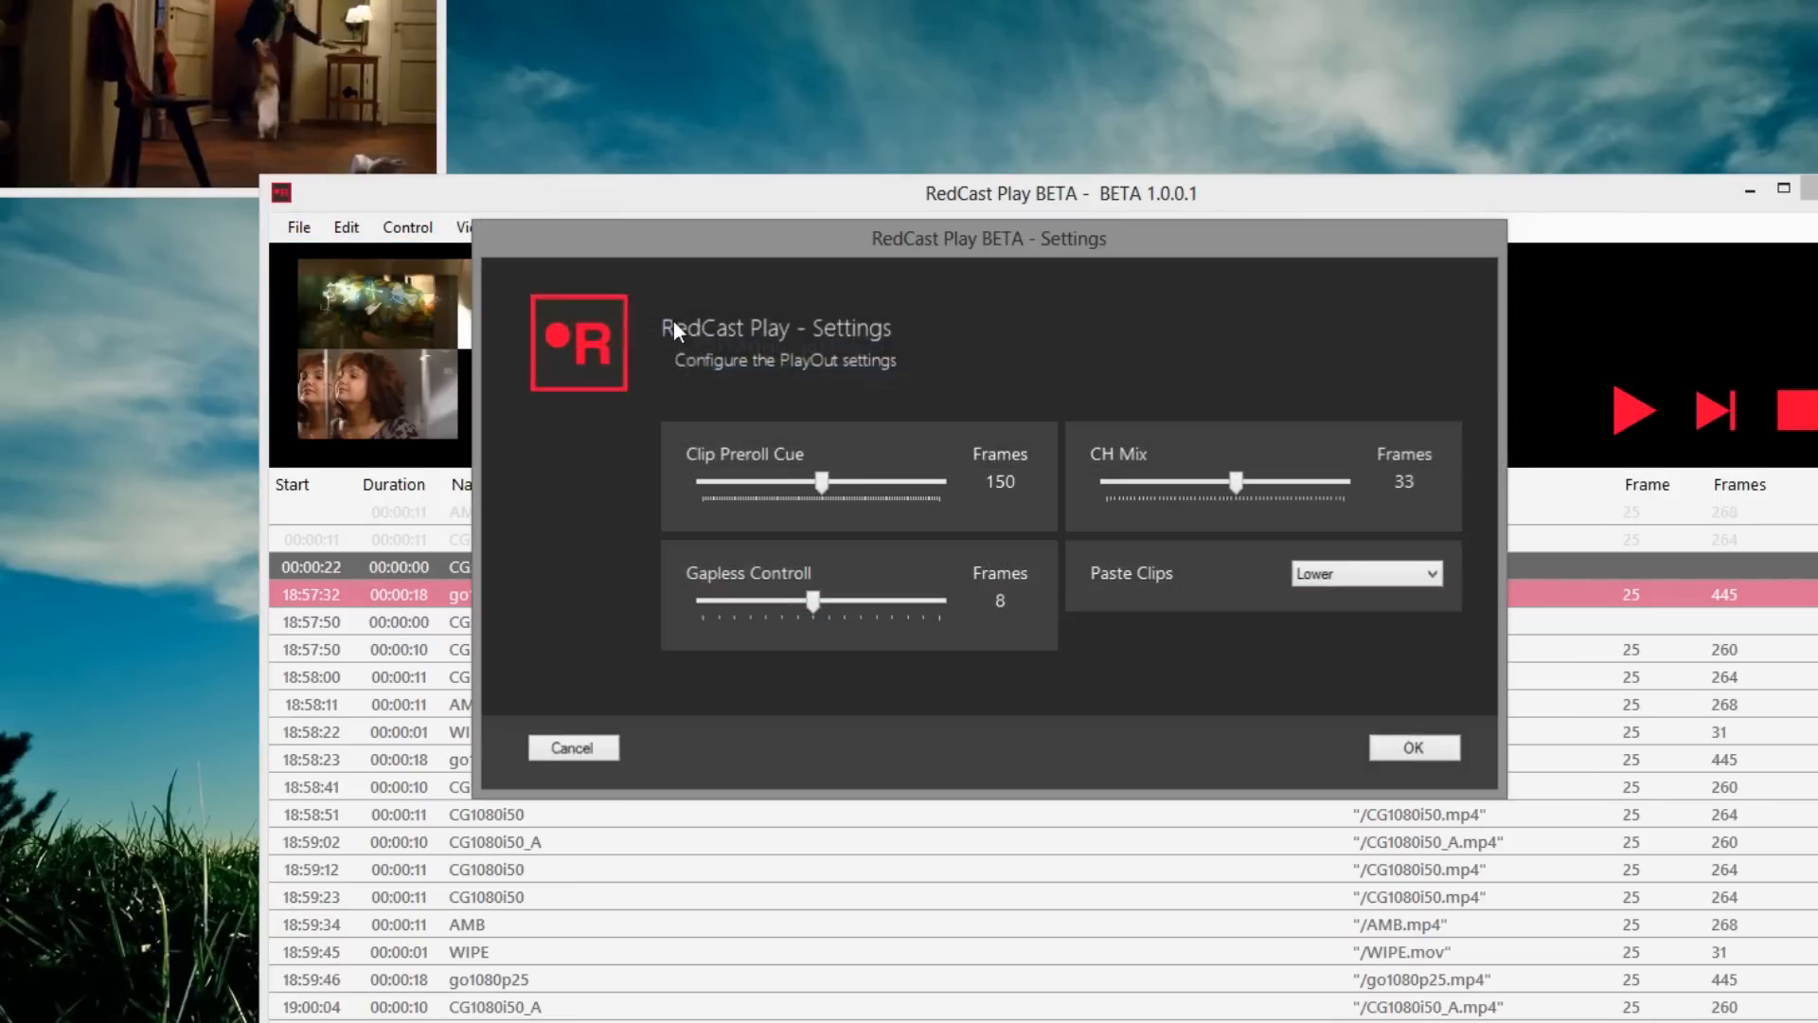
drag(1239, 486, 1104, 493)
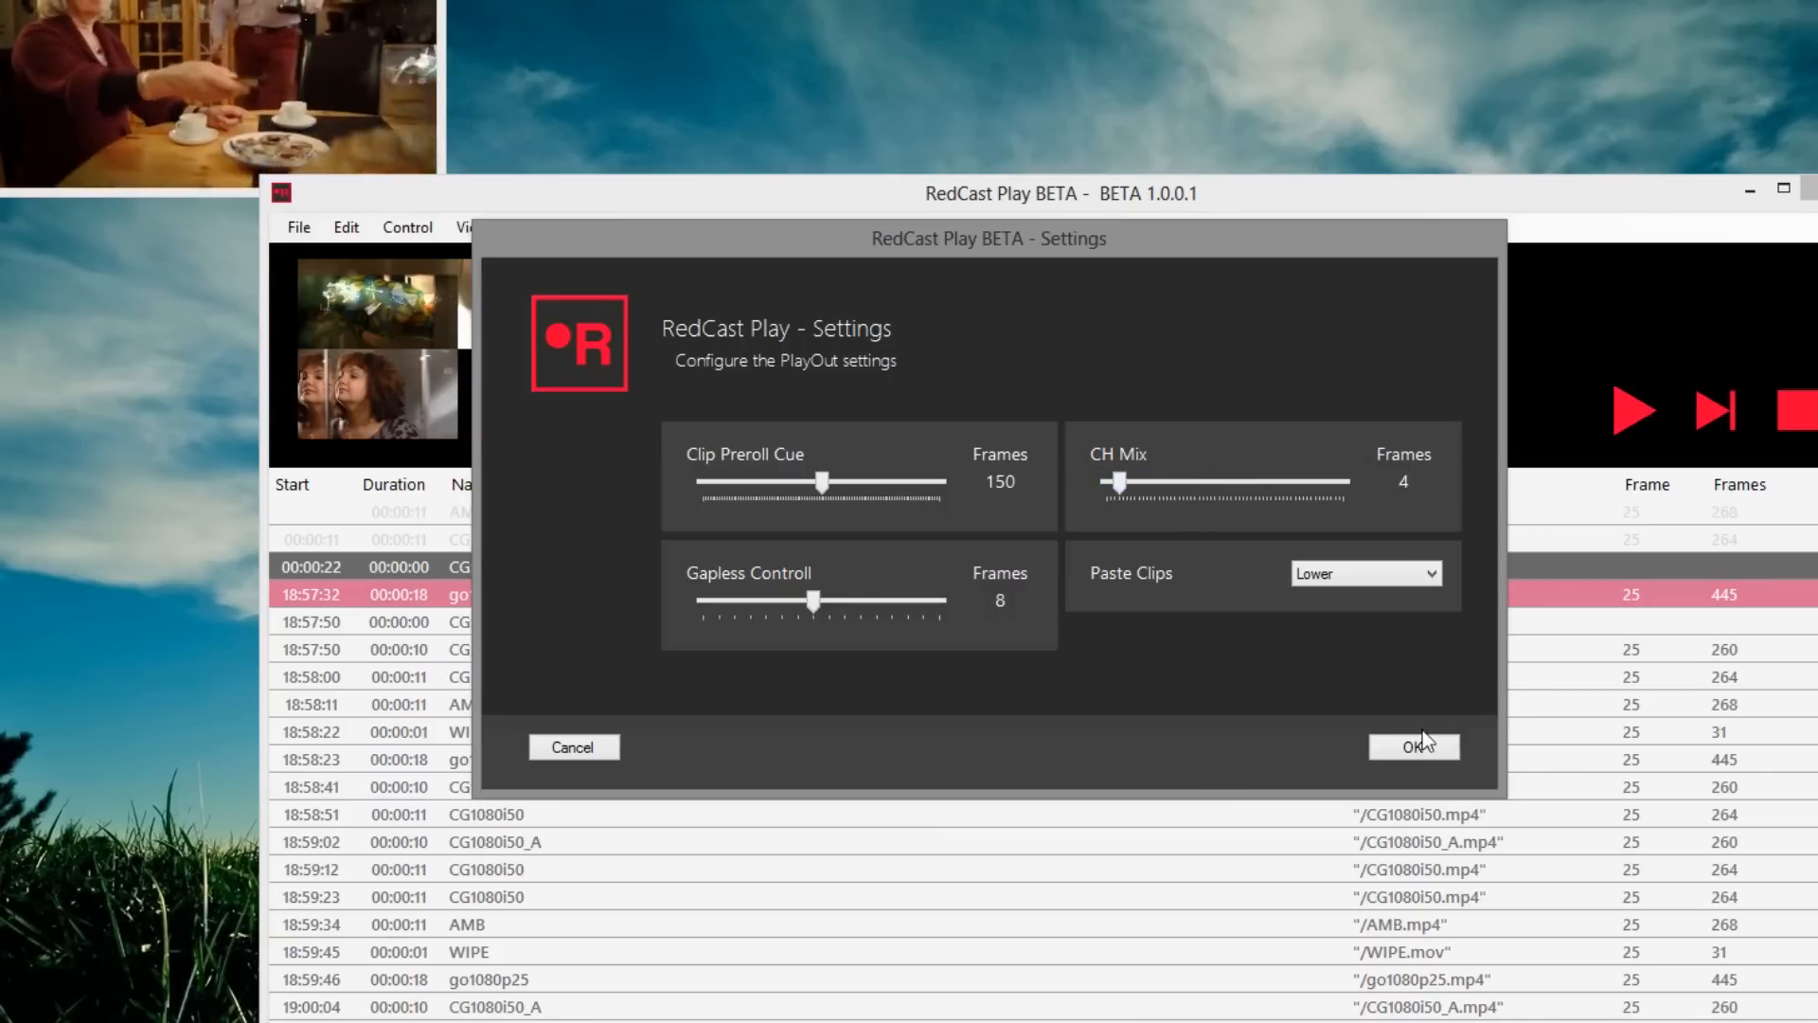
click(1425, 741)
click(736, 707)
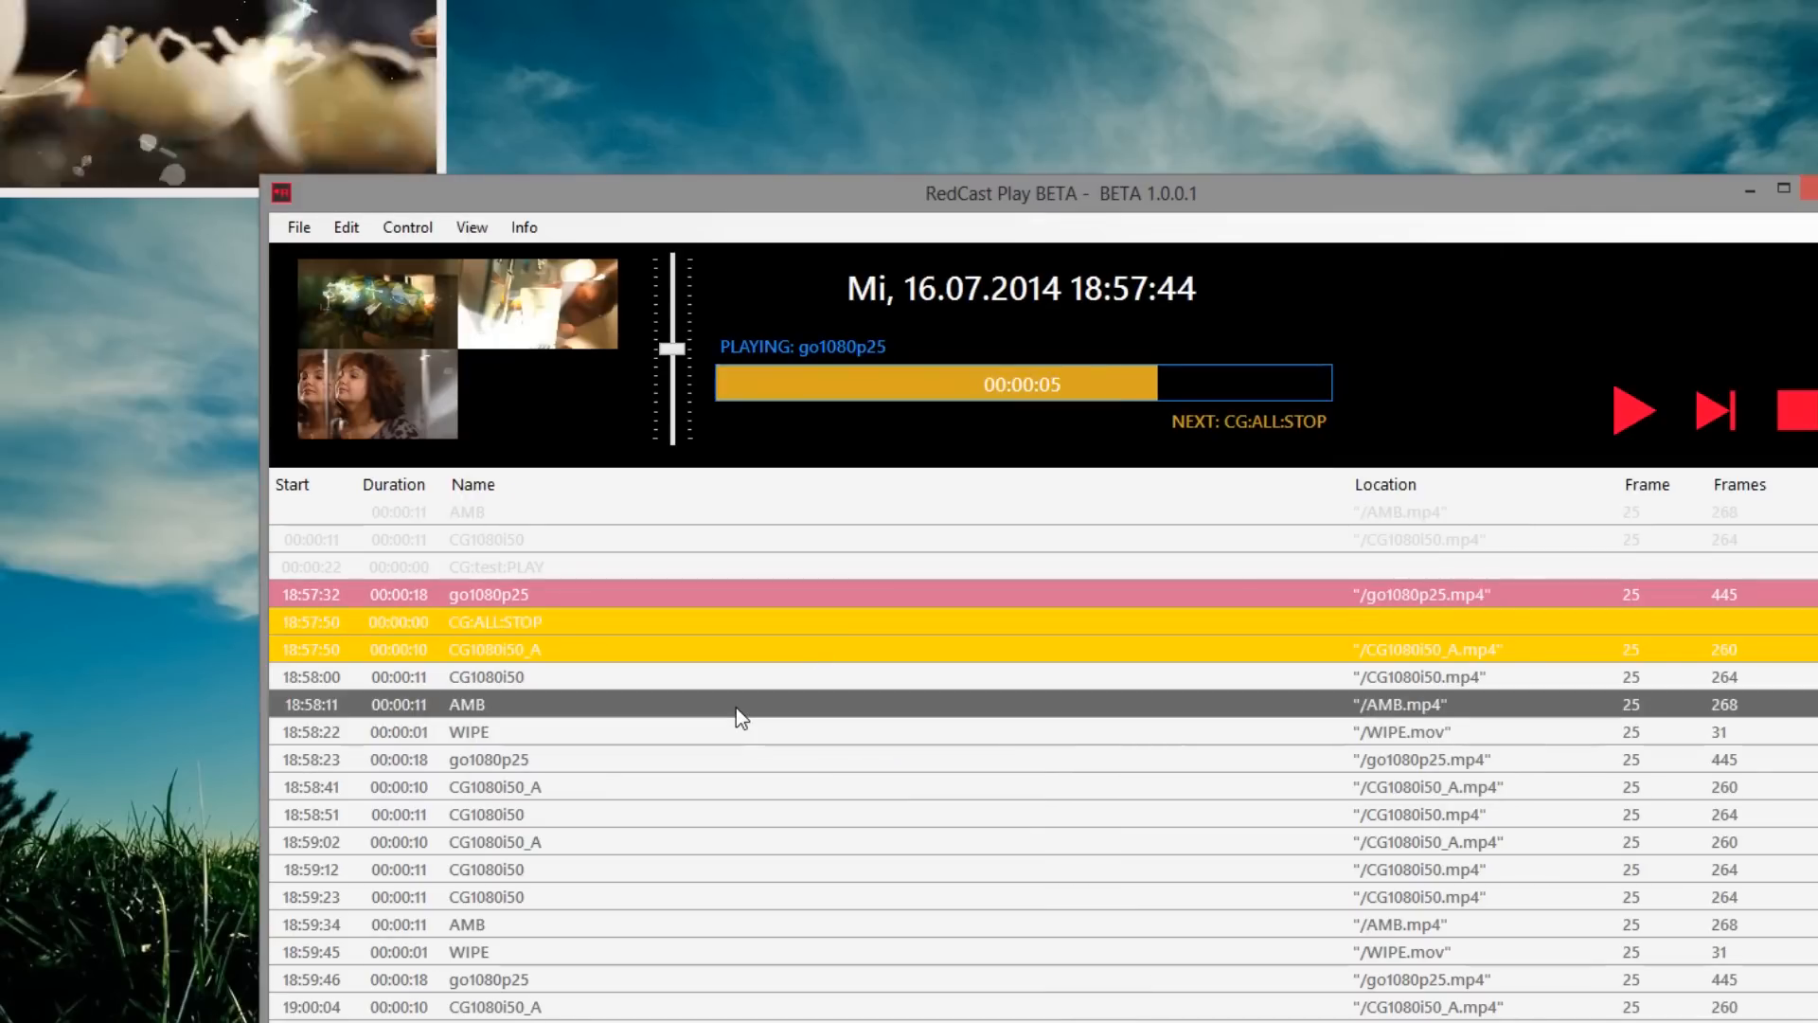